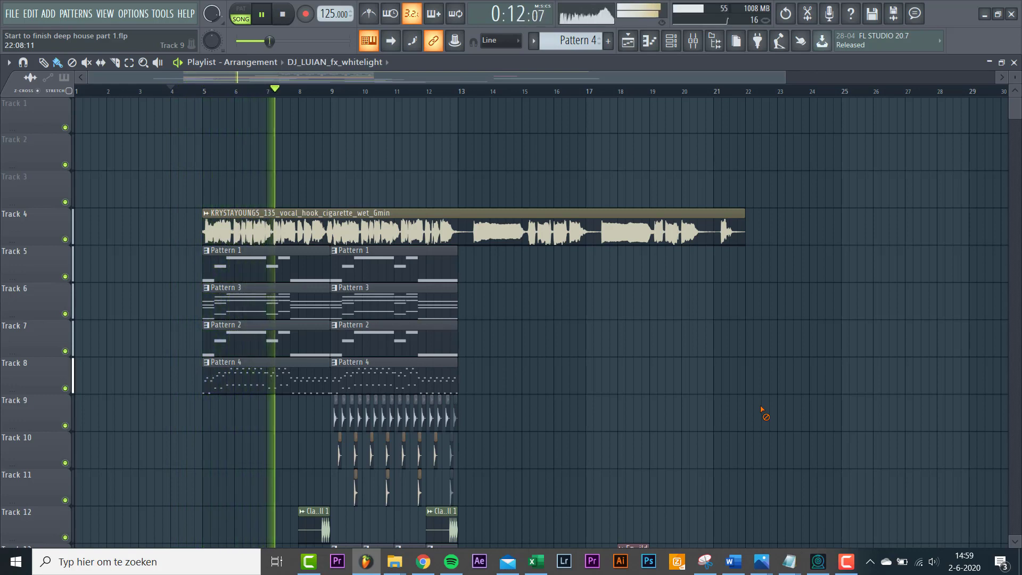
# Examine the playlist arrangement from the vocal on Track 4 down to the effects on Track 25 during playback.
pyautogui.scroll(-6, 612, 357)
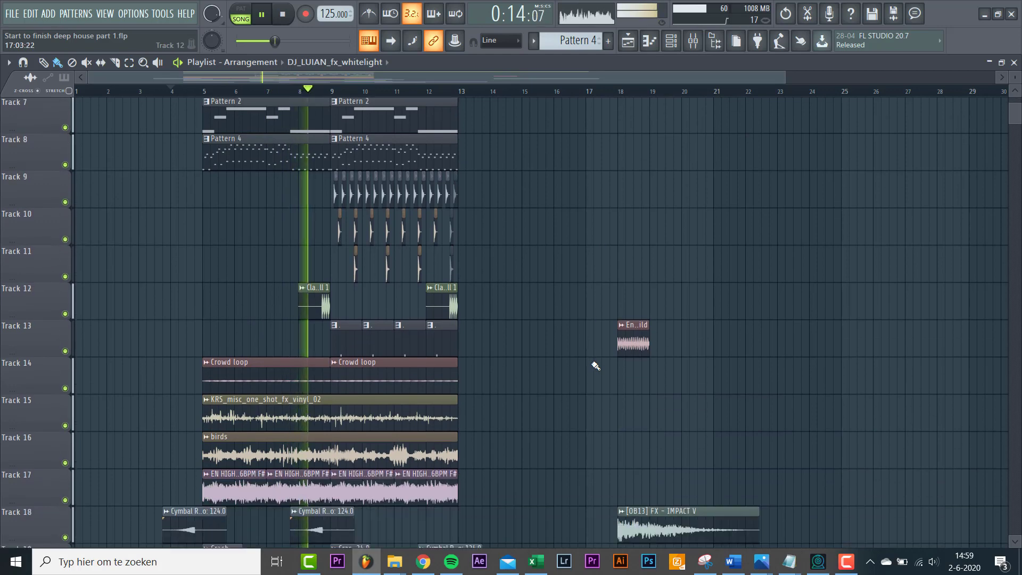
pyautogui.scroll(-2, 594, 369)
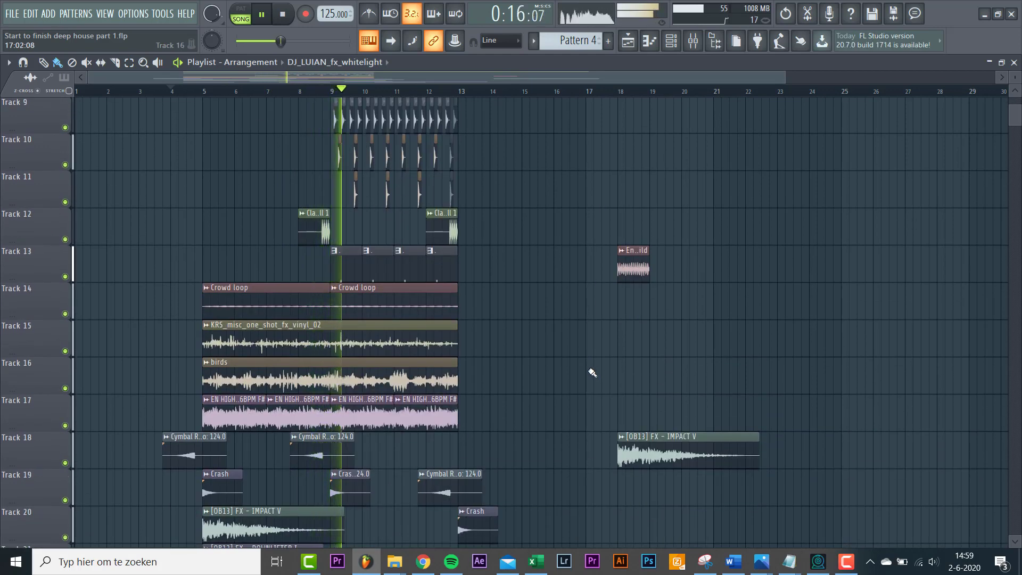
pyautogui.scroll(-7, 591, 375)
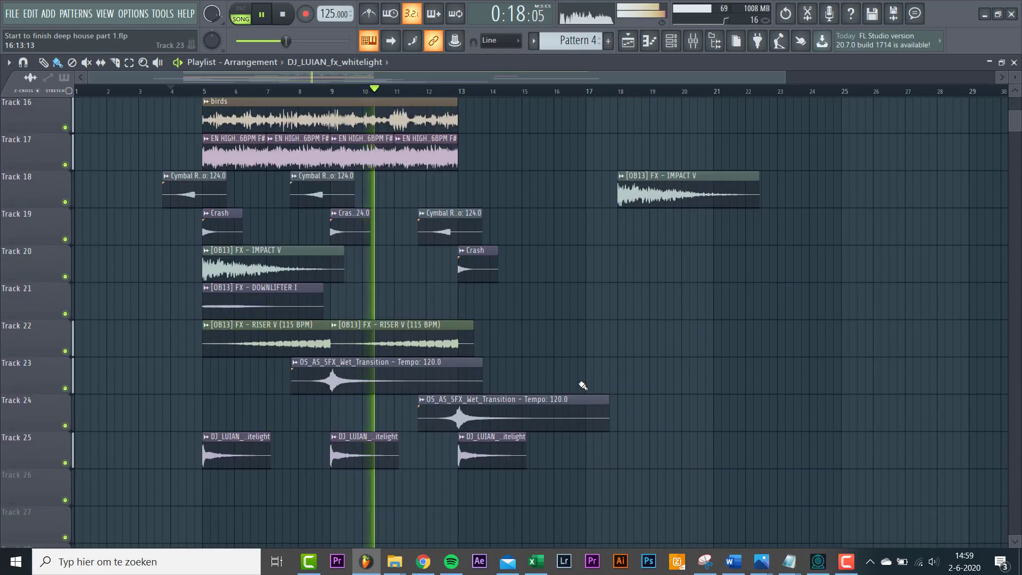
pyautogui.scroll(11, 584, 385)
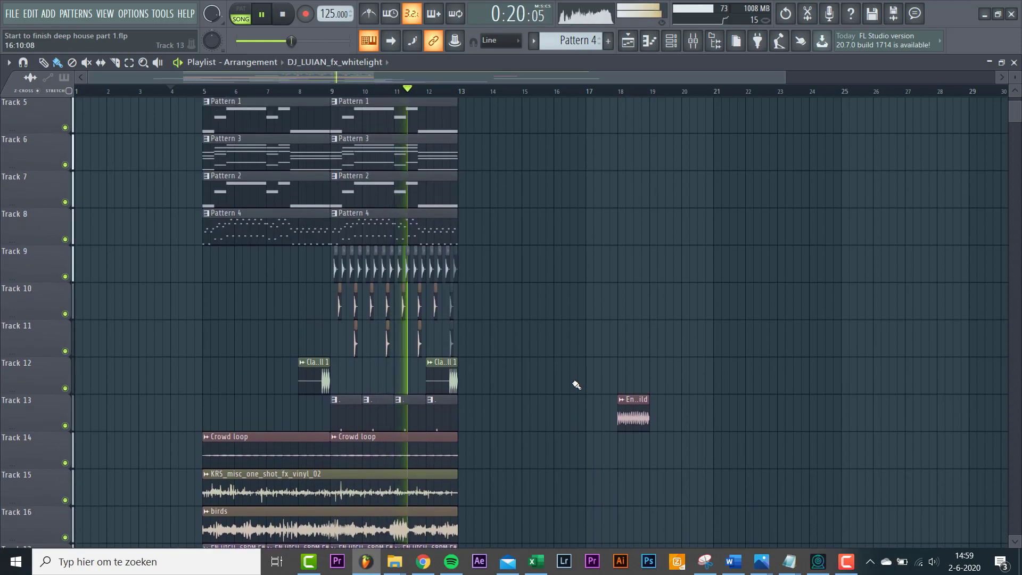
pyautogui.scroll(3, 577, 385)
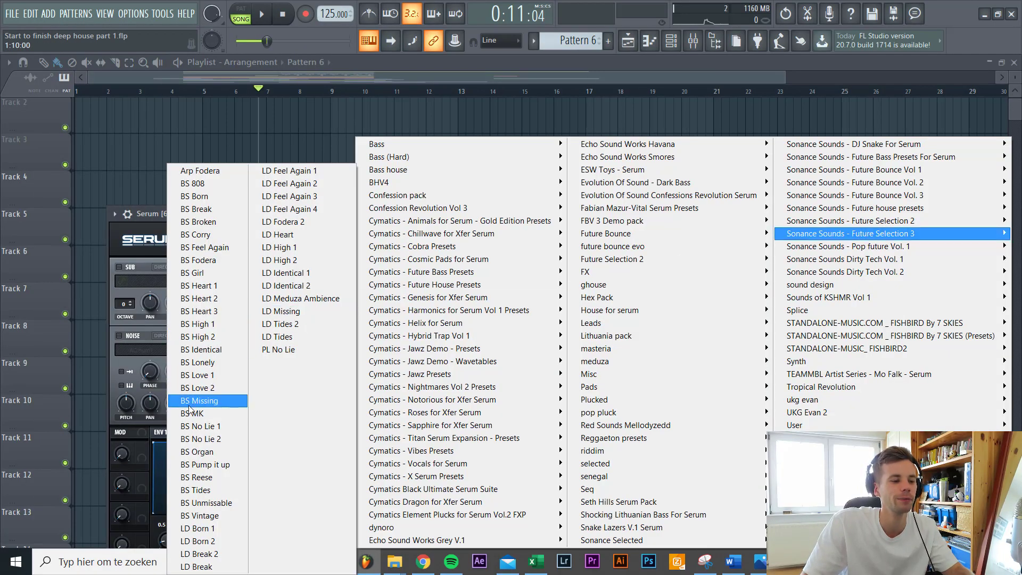
# Load a bass preset from the Sonance Sounds - Future Selection 3 bank into Serum, going from BS Feel Again to BS Heart 2.
pyautogui.click(205, 246)
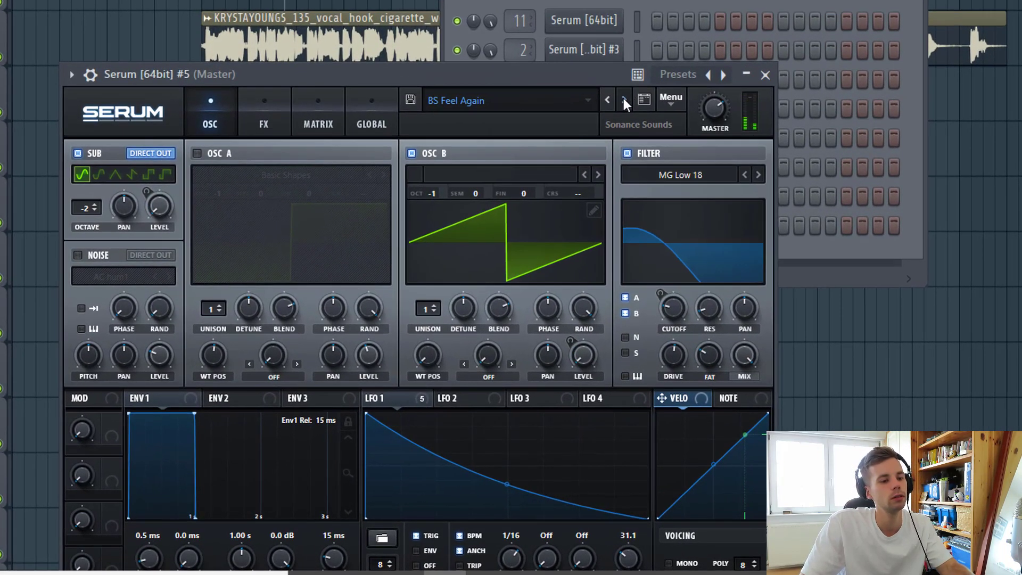
pyautogui.click(624, 99)
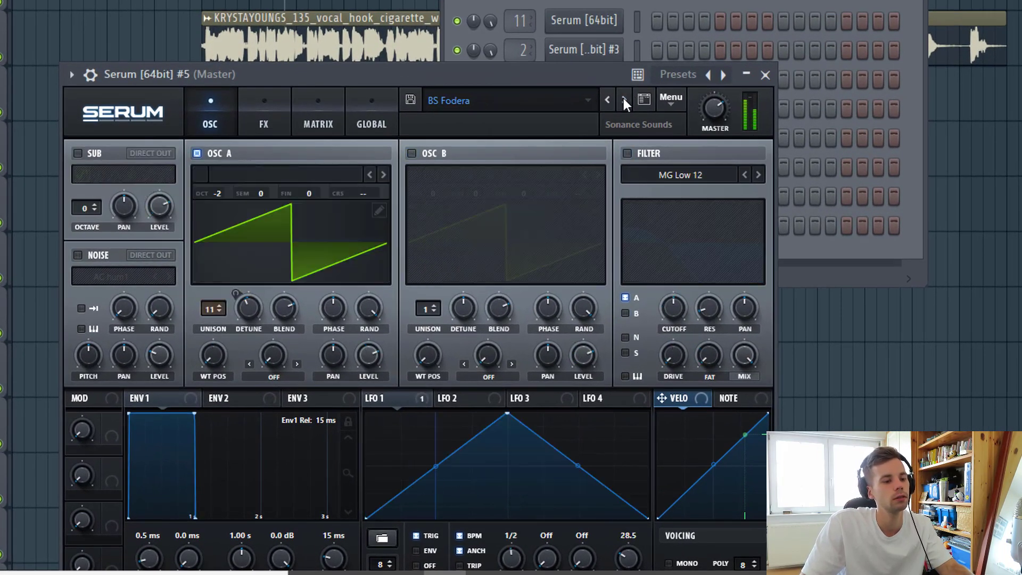
pyautogui.click(624, 99)
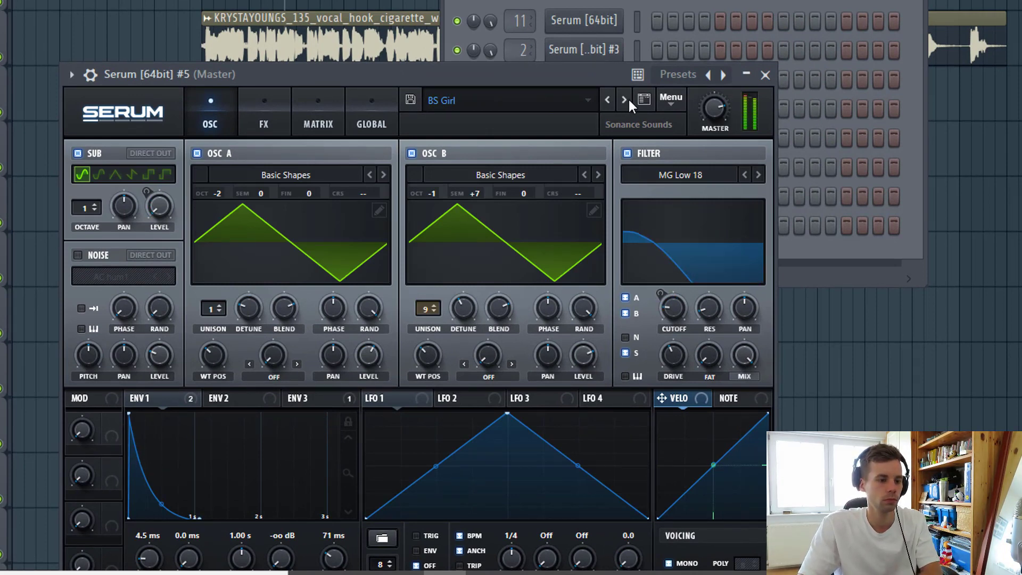
pyautogui.click(628, 100)
pyautogui.click(628, 100)
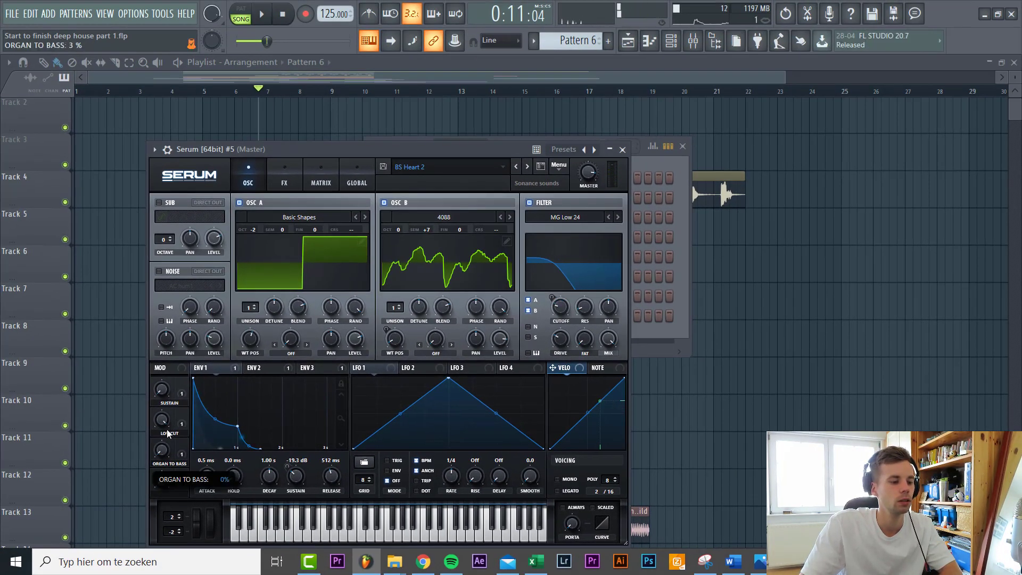
# Adjust the preset's Organ to Bass, Sustain and Lowcut macros and close the synth window.
pyautogui.moveTo(178, 416); pyautogui.dragTo(198, 378)
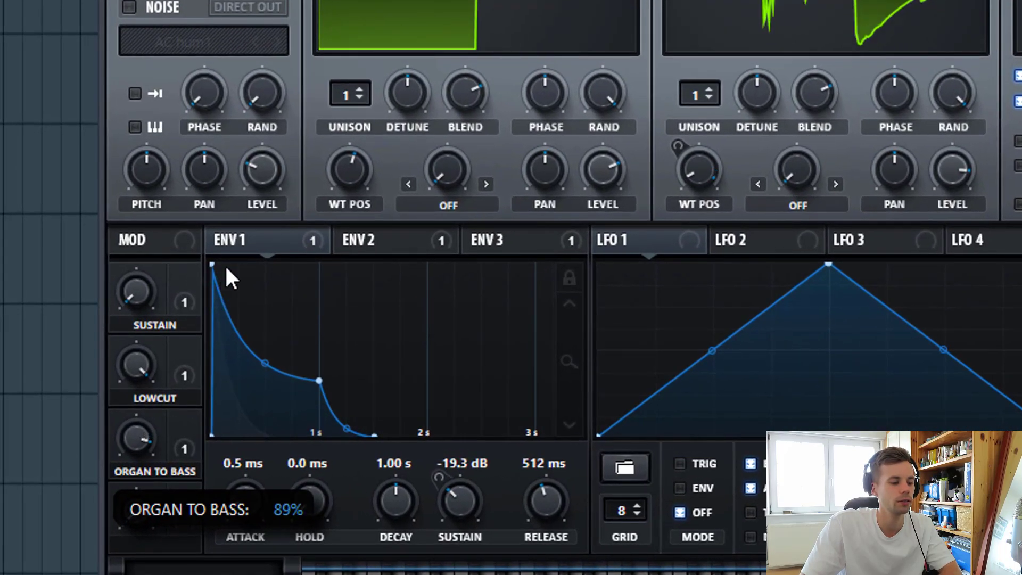
pyautogui.moveTo(224, 264); pyautogui.dragTo(194, 304)
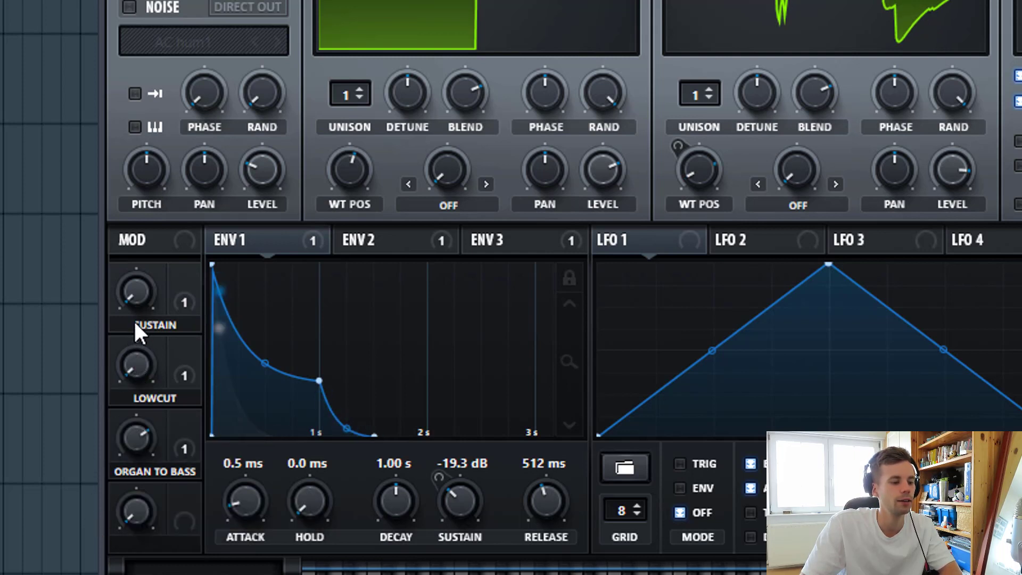
pyautogui.moveTo(149, 275); pyautogui.dragTo(148, 304)
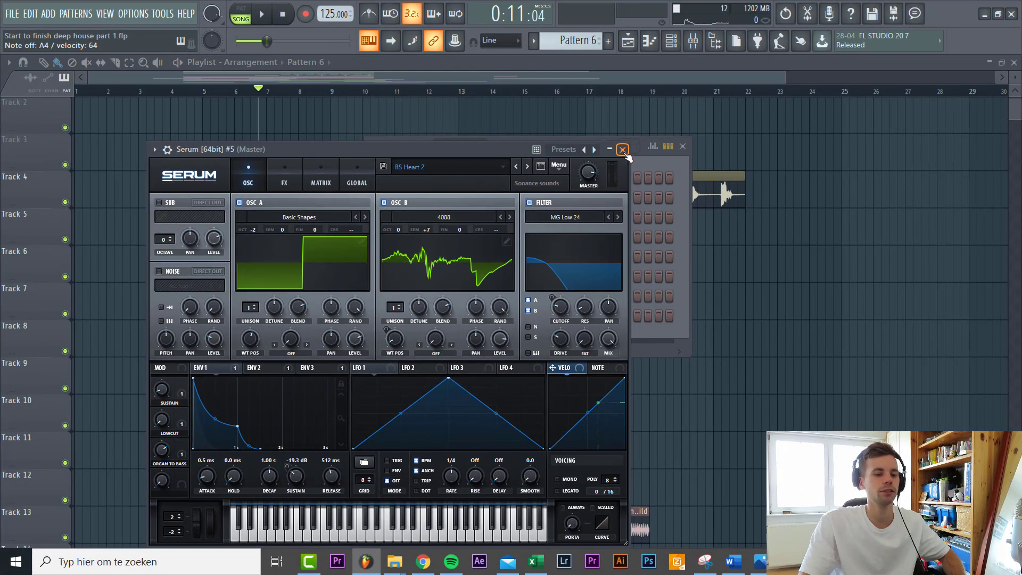
pyautogui.click(622, 150)
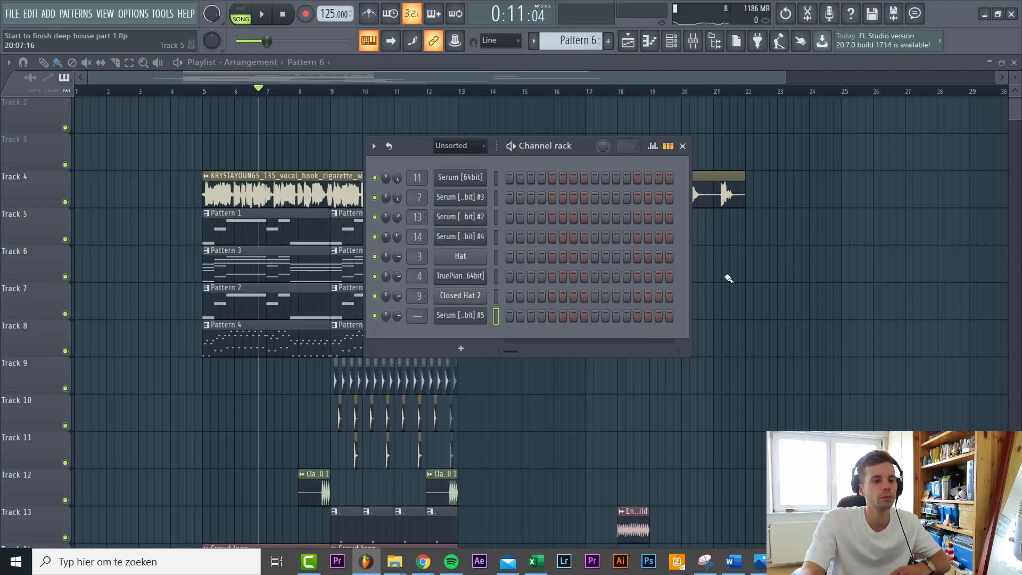
# Hide the channel rack, select bars 13 to 17 in the playlist and audition the vocal in that section.
pyautogui.press('F6')
pyautogui.moveTo(461, 91); pyautogui.dragTo(595, 97)
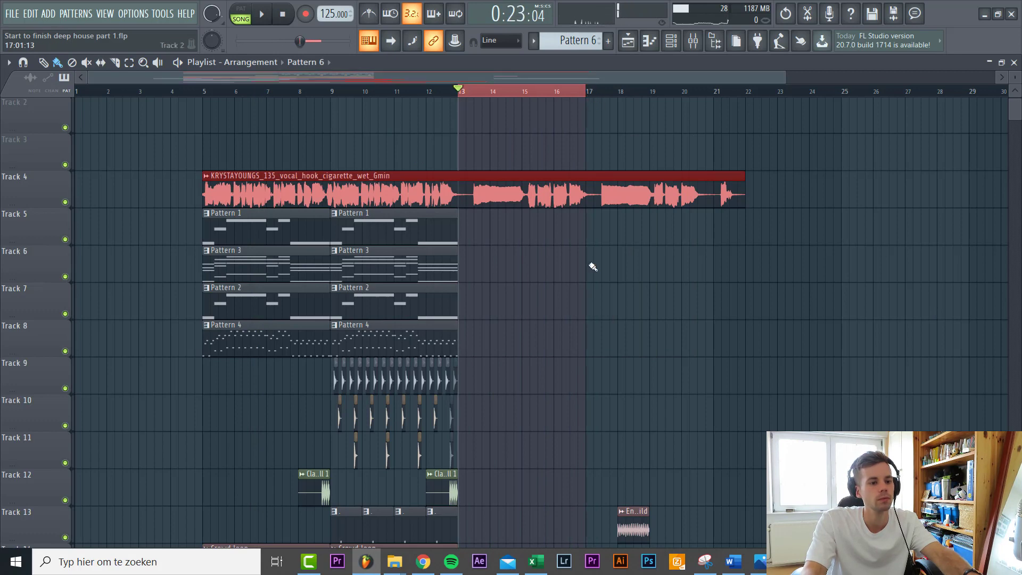
pyautogui.hotkey('ctrl', 'd')
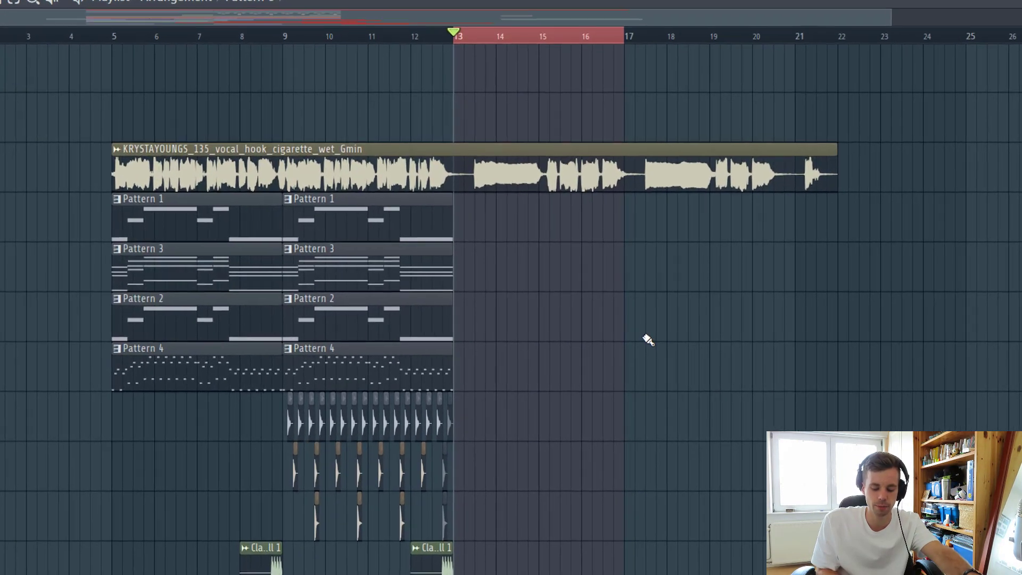
pyautogui.press('space')
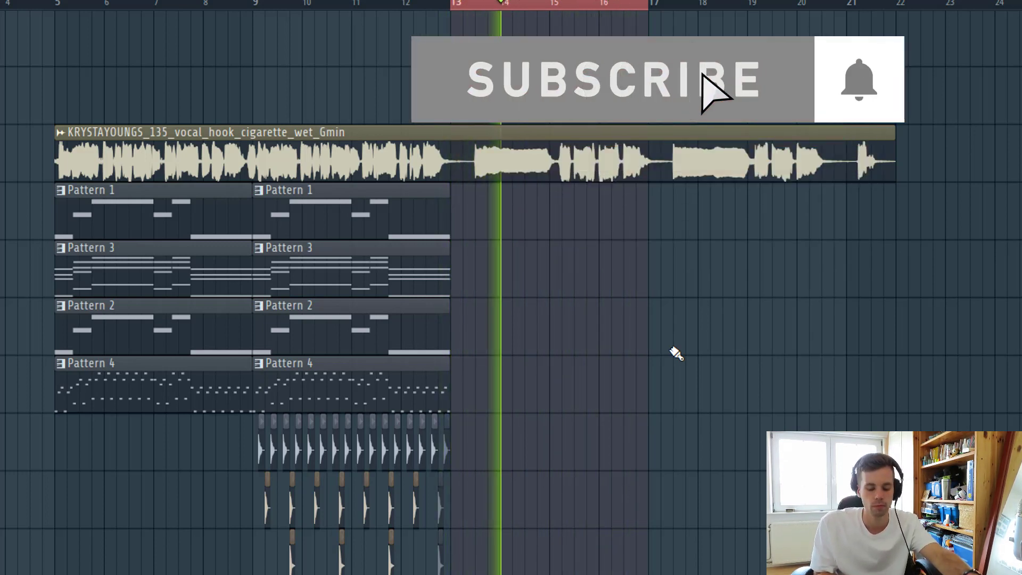
pyautogui.press('space')
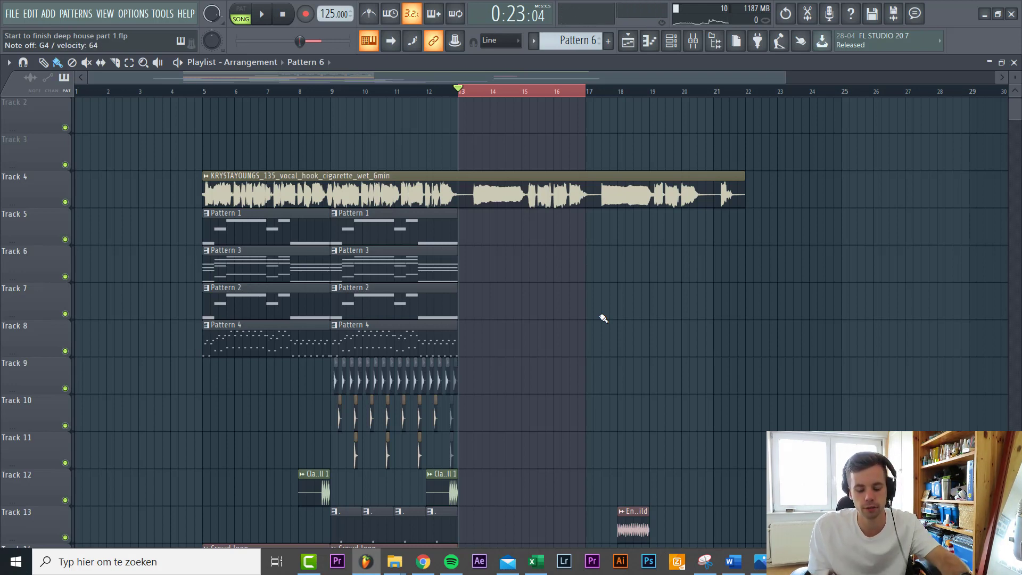
# Arm recording for notes and automation with the metronome on, and extend the playlist time selection to bars 13 to 21.
pyautogui.click(306, 15)
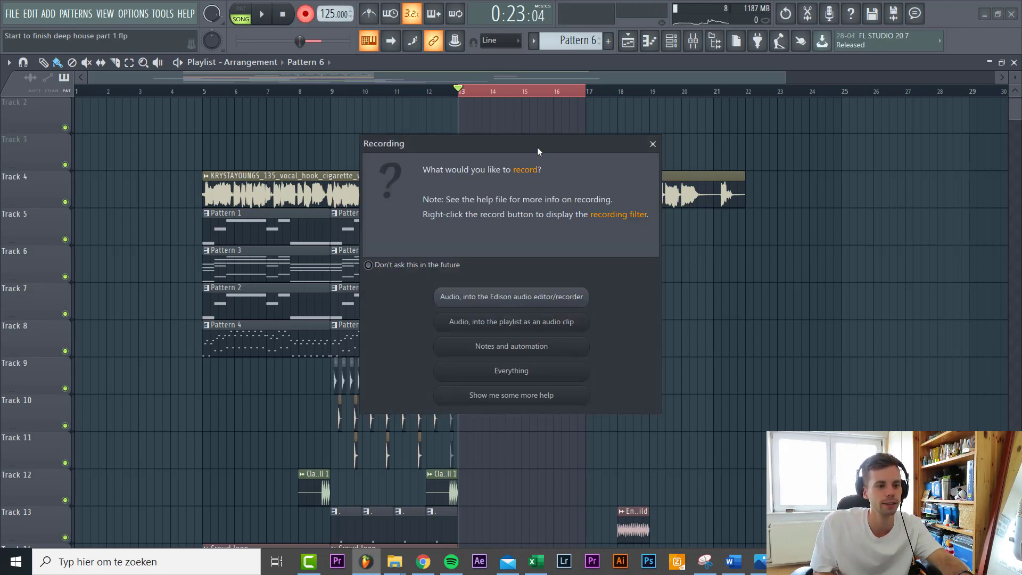
pyautogui.click(530, 351)
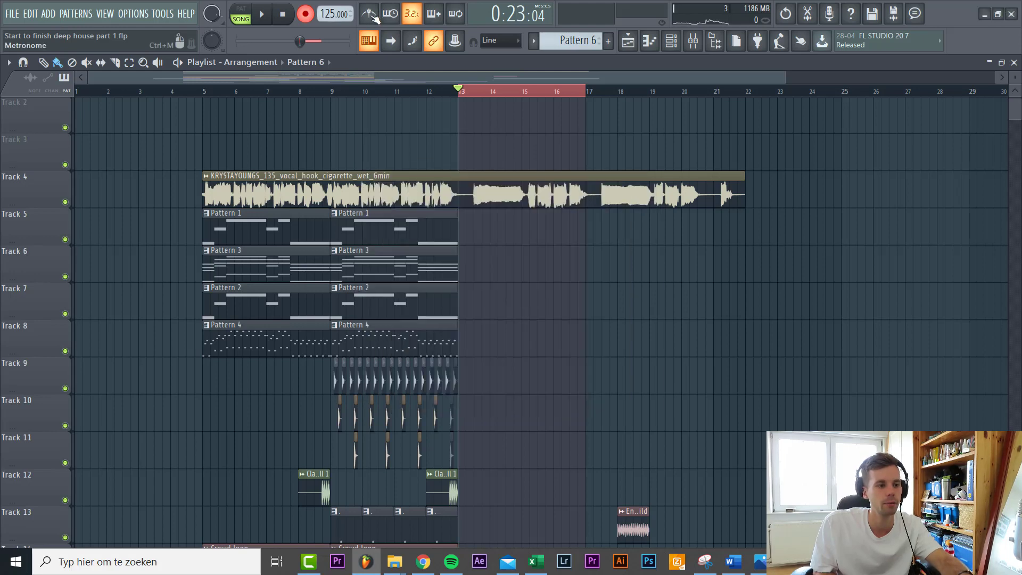
pyautogui.moveTo(719, 95); pyautogui.dragTo(717, 94)
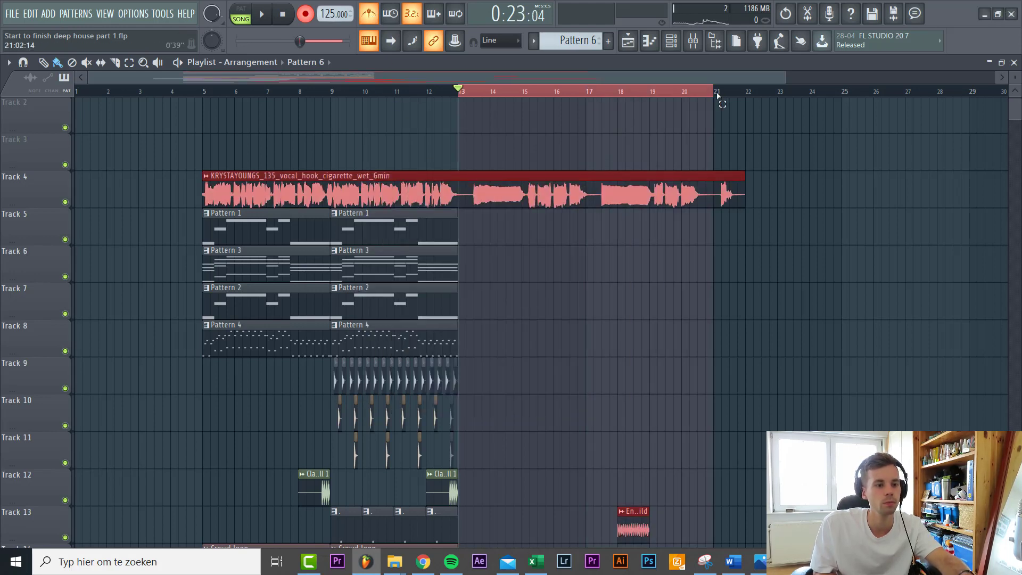
pyautogui.rightClick(680, 141)
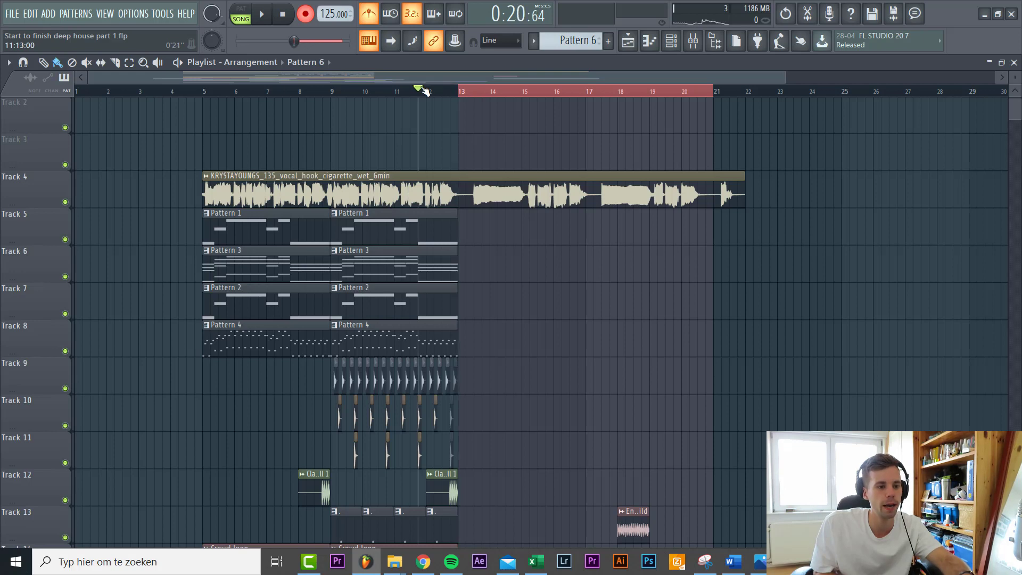
pyautogui.press('space')
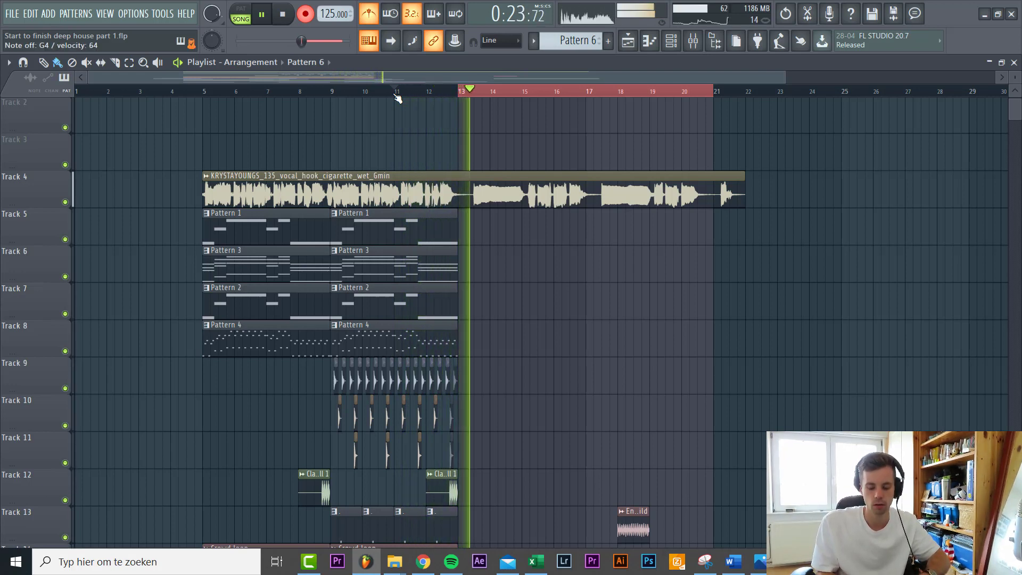
pyautogui.press('space')
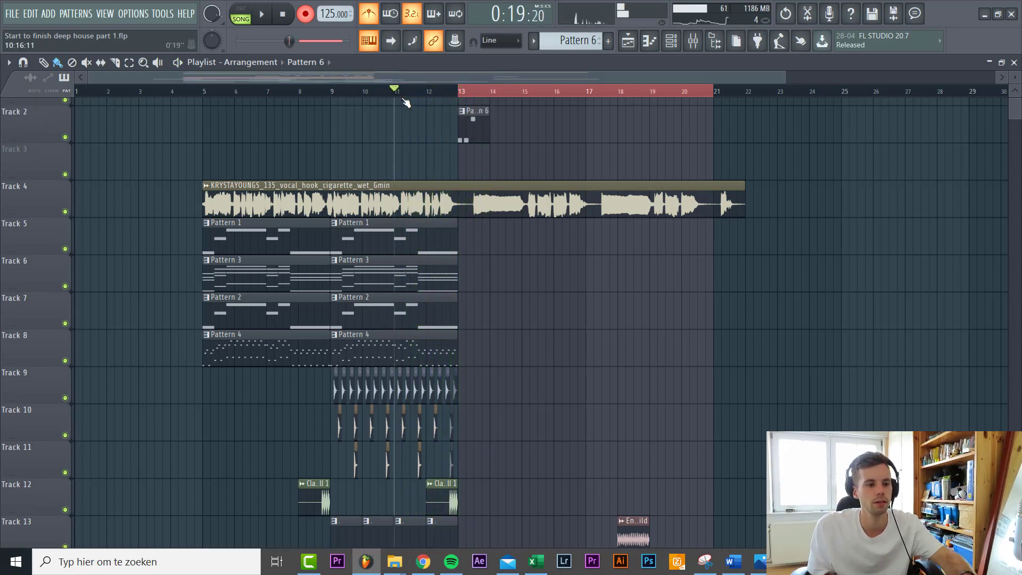
pyautogui.rightClick(472, 121)
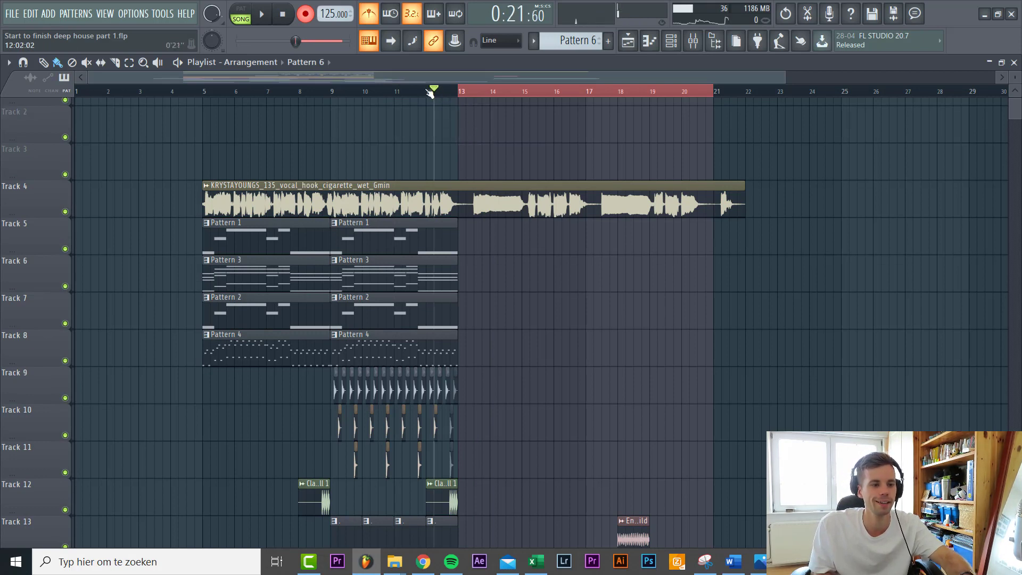
# Record the bass melody live into Pattern 6 across bars 13 to 21, starting playback from about bar 12.
pyautogui.click(427, 91)
pyautogui.press('space')
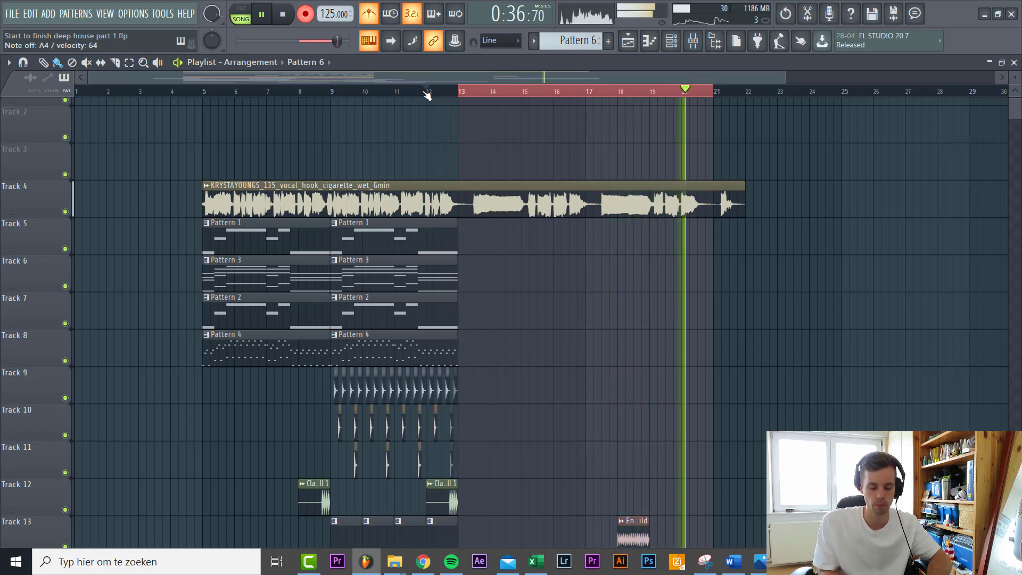
pyautogui.press('space')
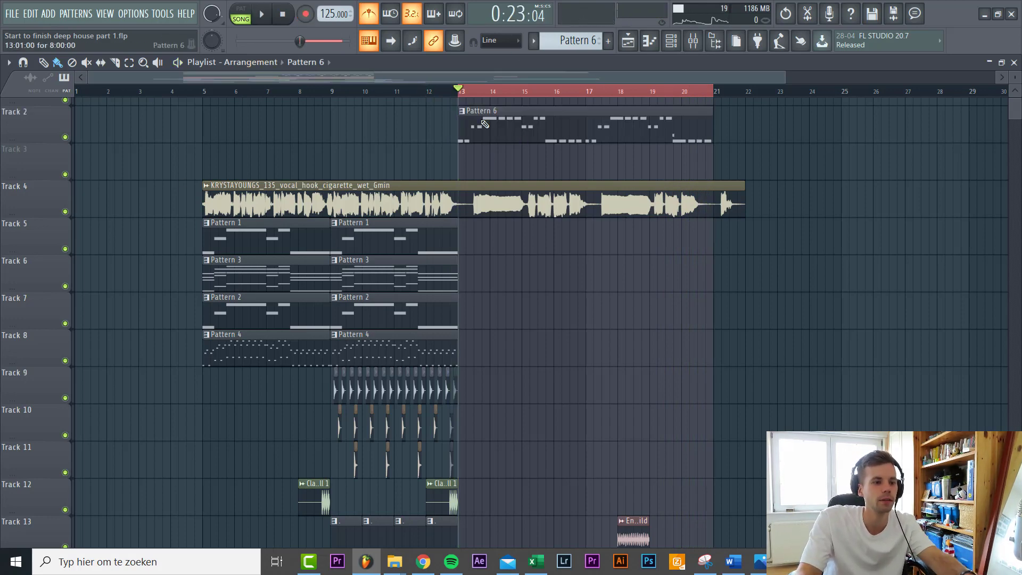
# Open Pattern 6 in the piano roll, align its two opening G4 notes to the grid and play it in pattern mode.
pyautogui.scroll(-6, 485, 124)
pyautogui.scroll(2, 48, 252)
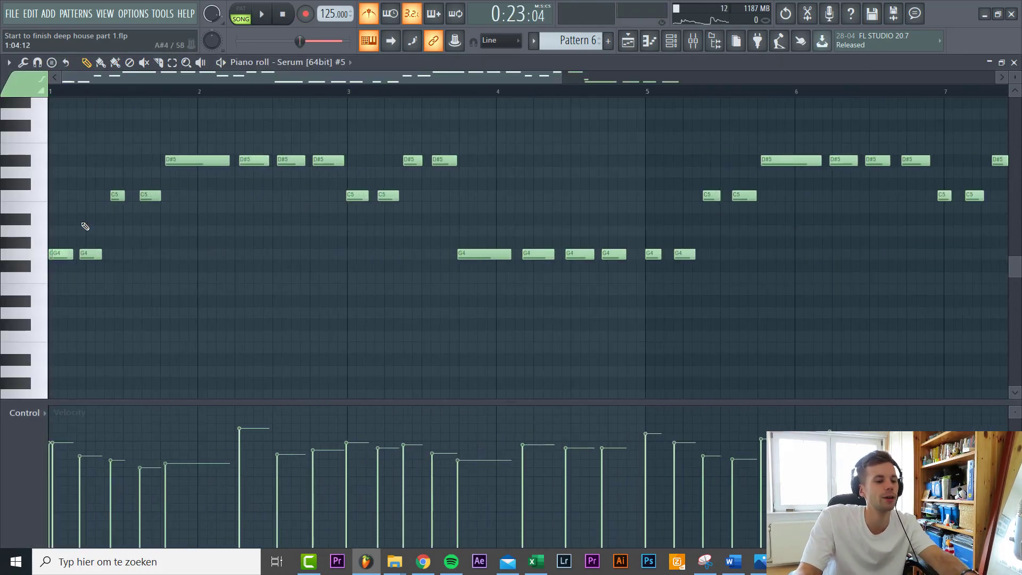
pyautogui.scroll(4, 76, 250)
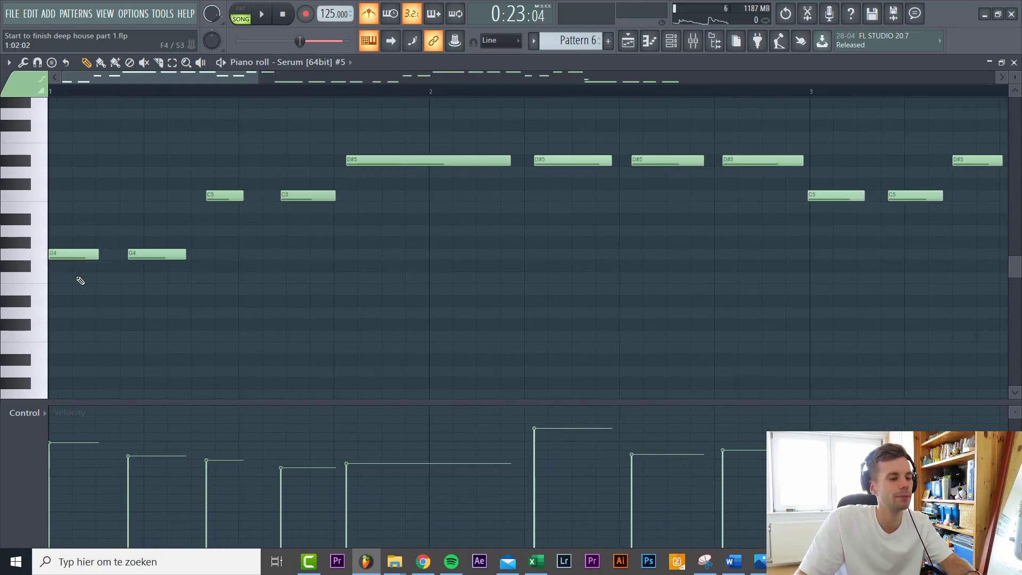
pyautogui.scroll(1, 107, 277)
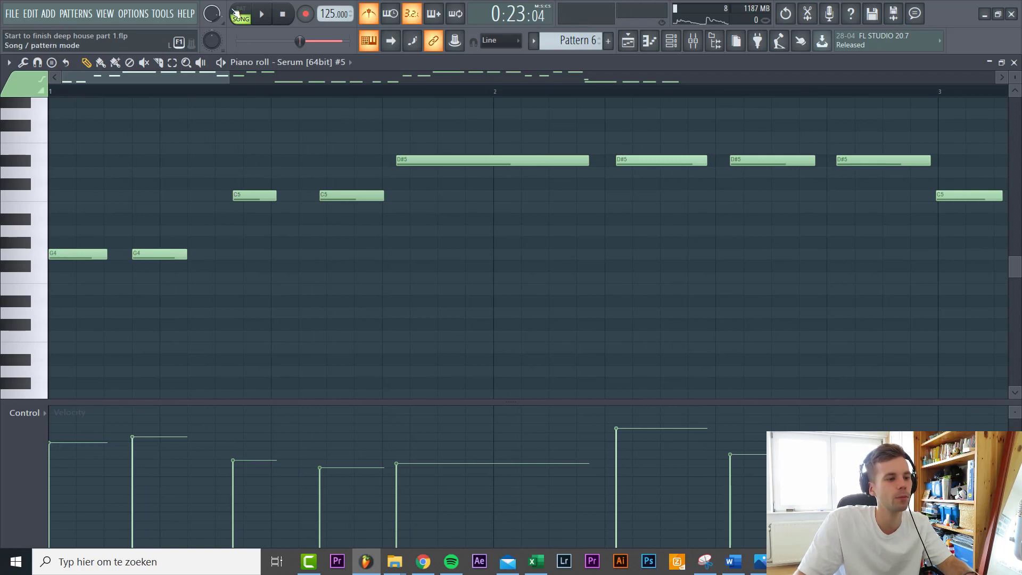
pyautogui.click(235, 12)
pyautogui.press('space')
pyautogui.scroll(3, 131, 342)
pyautogui.press('space')
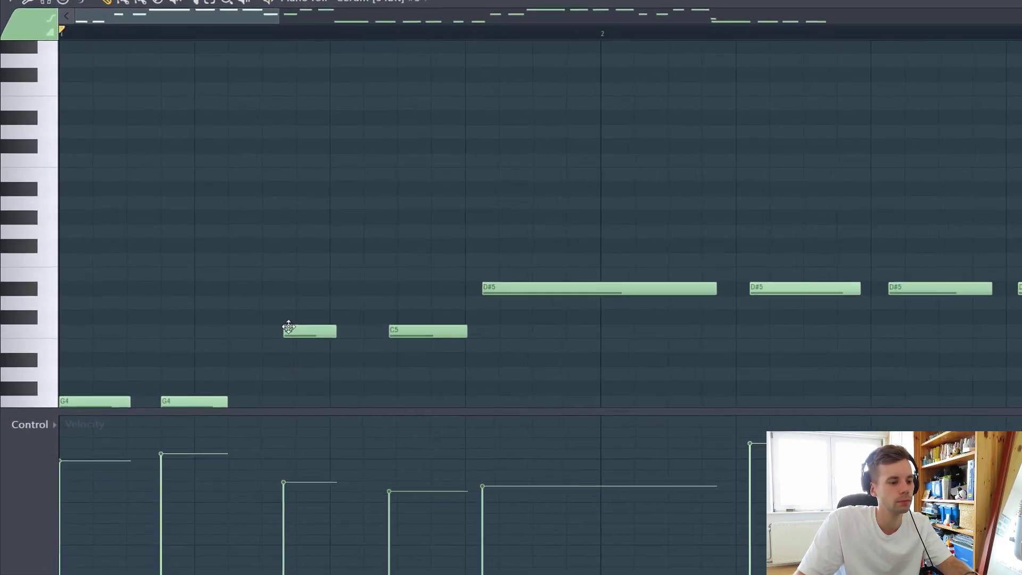
# Replace the two recorded C5 notes in bar 1 with shorter, evenly spaced C5 notes on the grid.
pyautogui.rightClick(289, 326)
pyautogui.click(267, 326)
pyautogui.press('space')
pyautogui.scroll(-4, 334, 358)
pyautogui.press('space')
pyautogui.press('space')
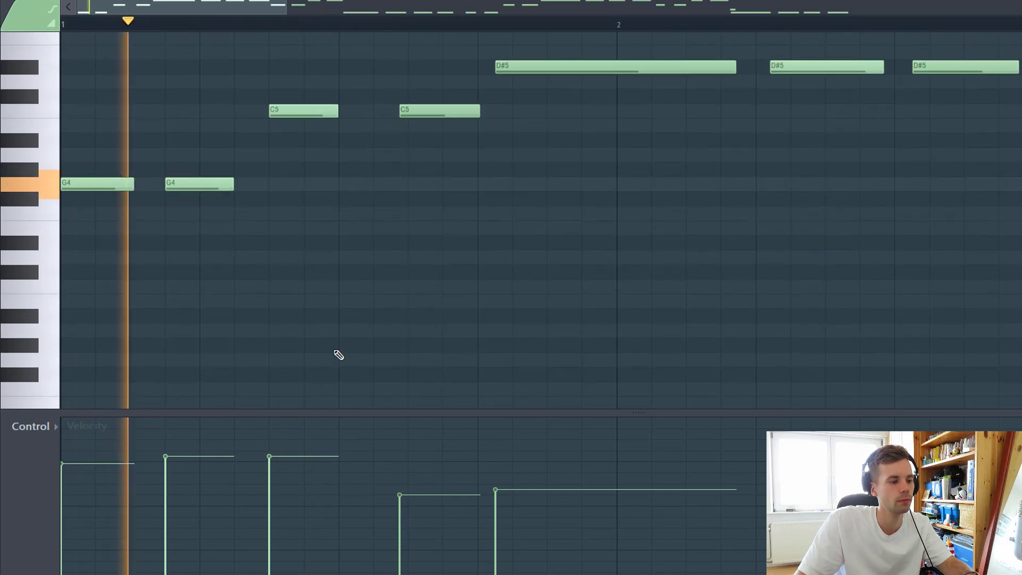
pyautogui.scroll(4, 339, 355)
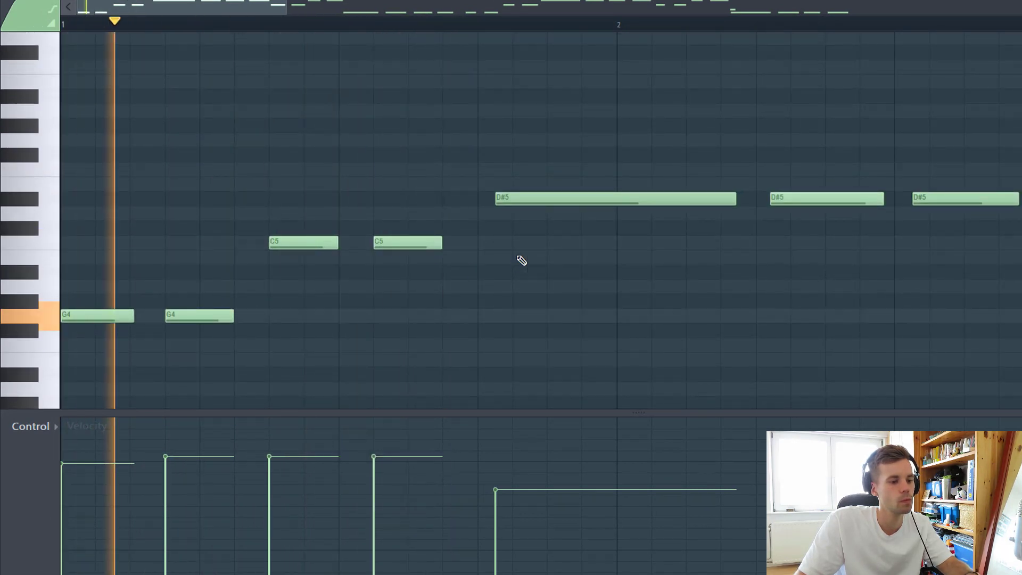
# Replace the long D#5 note at the end of bar 1 with a short, grid-aligned D#5 and play it back.
pyautogui.press('space')
pyautogui.rightClick(504, 201)
pyautogui.click(481, 196)
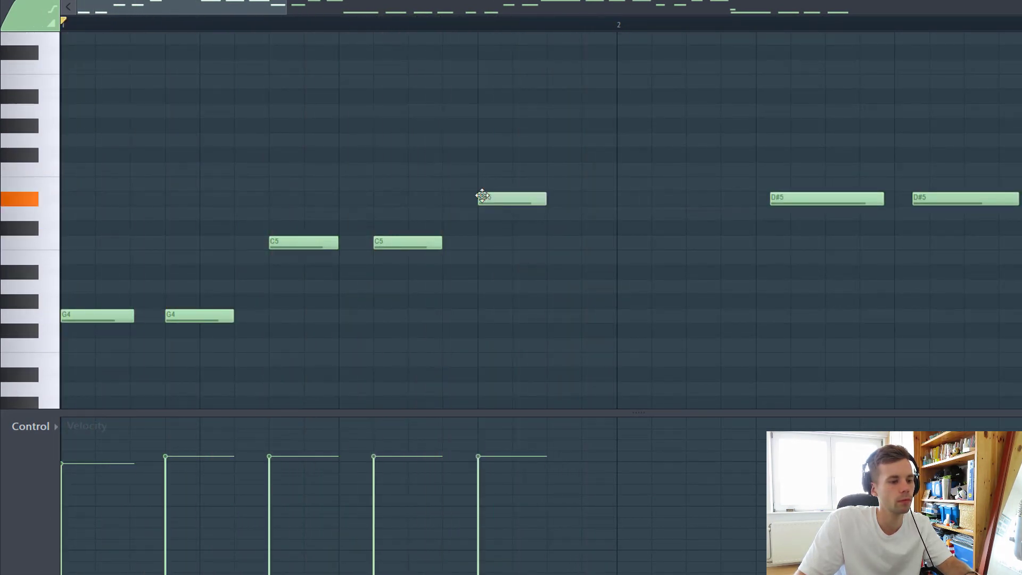
pyautogui.press('space')
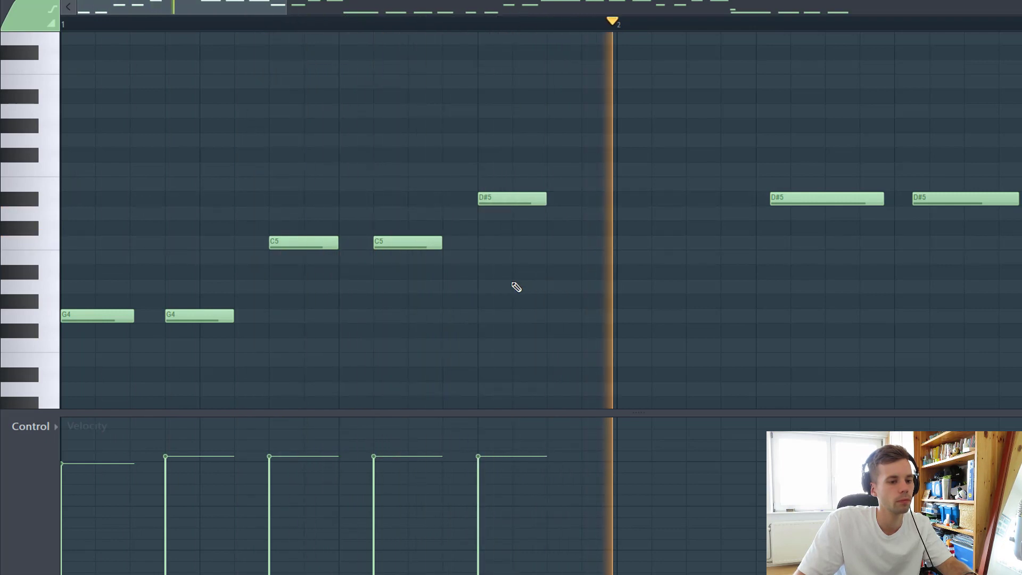
# Replace the three recorded D#5 notes in bar 2 with short D#5 notes aligned to the grid.
pyautogui.scroll(-1, 733, 226)
pyautogui.rightClick(665, 201)
pyautogui.click(621, 199)
pyautogui.rightClick(770, 198)
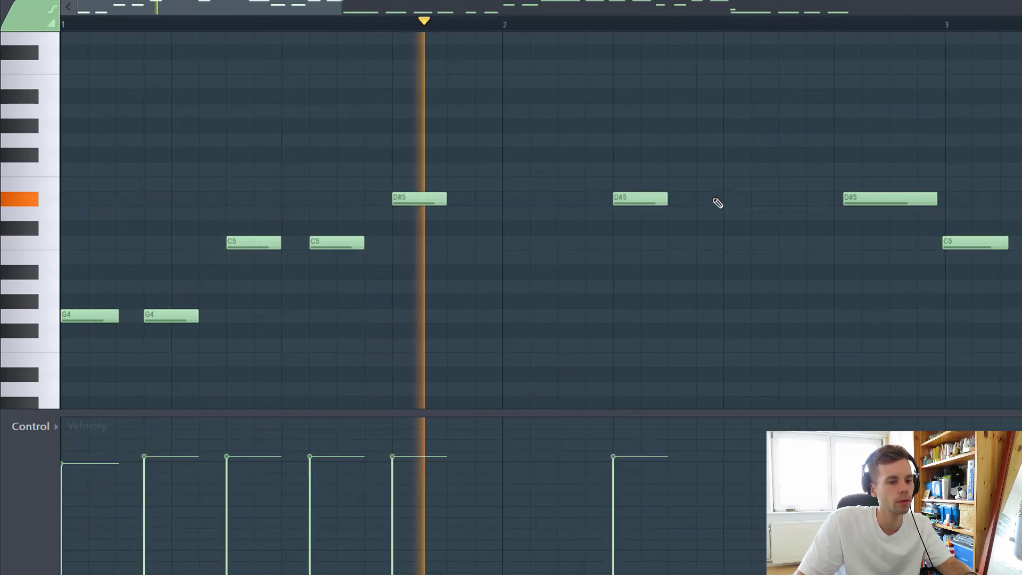
pyautogui.click(726, 198)
pyautogui.rightClick(849, 198)
pyautogui.click(840, 198)
pyautogui.scroll(-1, 717, 269)
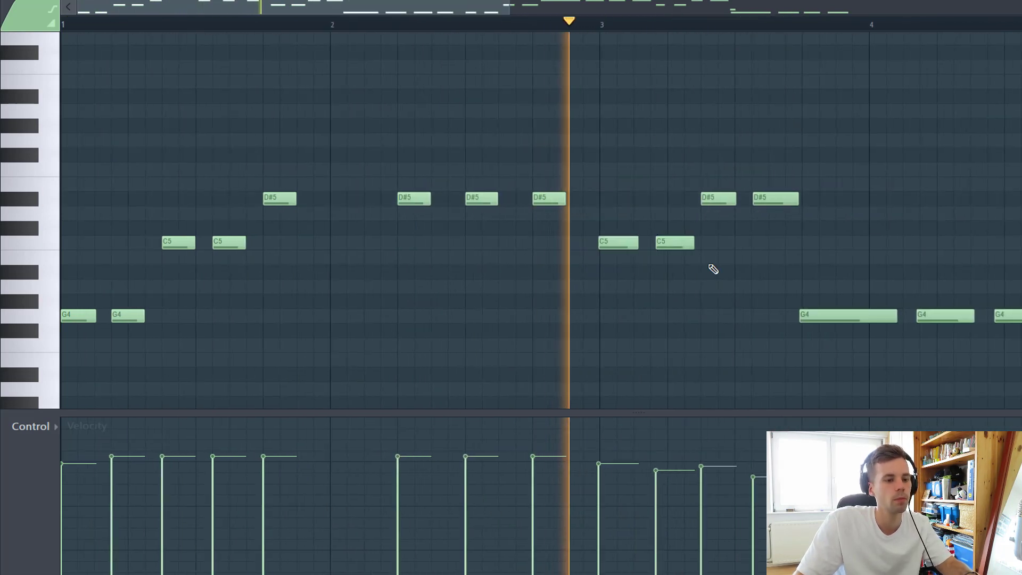
# Replace the second C5 and the two D#5 notes in bar 3 with short notes aligned to the grid.
pyautogui.scroll(1, 674, 255)
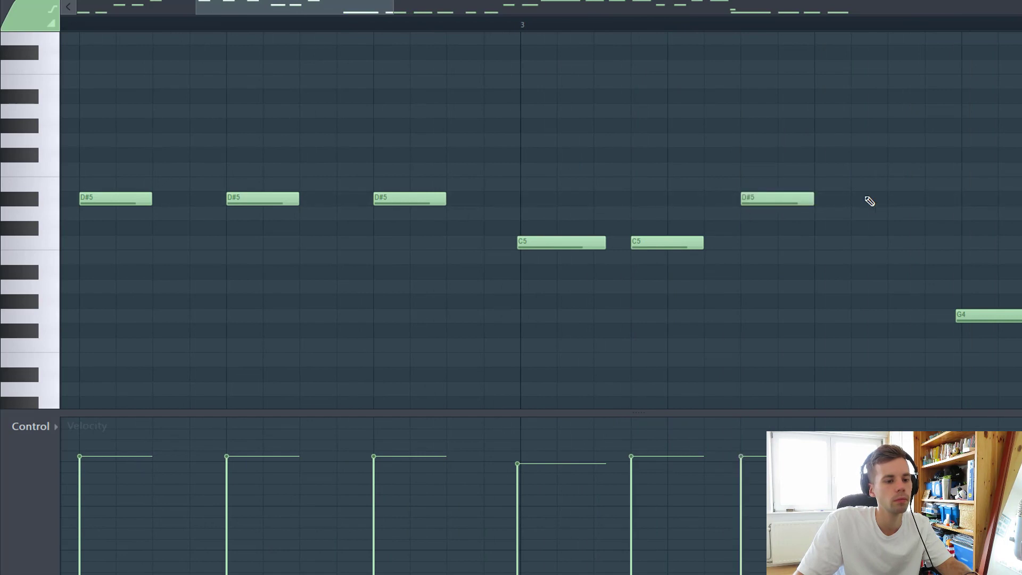
pyautogui.scroll(-2, 585, 303)
pyautogui.scroll(-1, 504, 317)
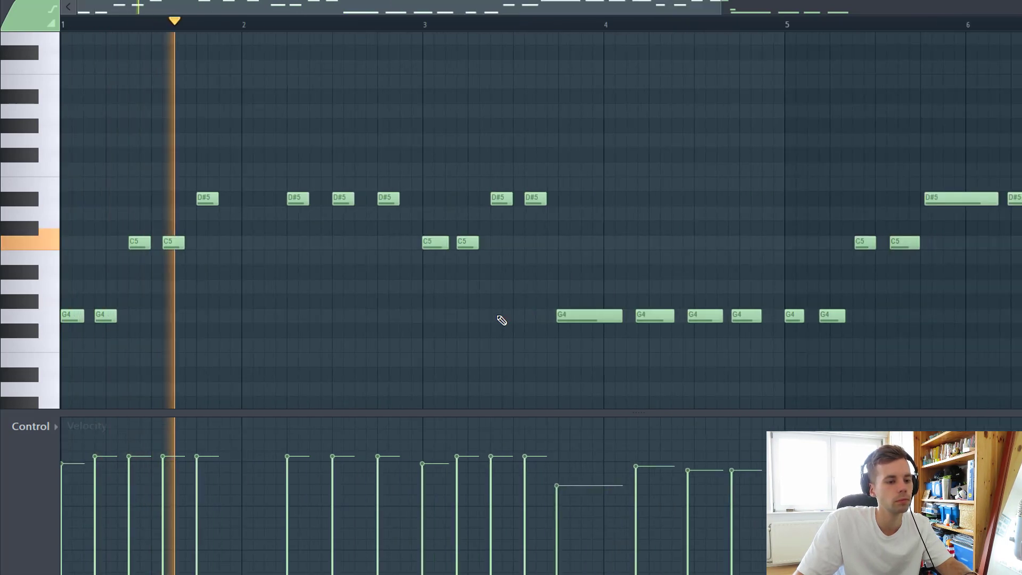
# Replace the recorded G4 notes at the end of bar 3 and in bar 4 with short G4 notes aligned to the grid.
pyautogui.scroll(2, 581, 329)
pyautogui.scroll(-1, 580, 329)
pyautogui.scroll(-1, 418, 319)
pyautogui.scroll(2, 566, 343)
pyautogui.scroll(-2, 570, 323)
pyautogui.scroll(1, 445, 324)
pyautogui.scroll(1, 486, 297)
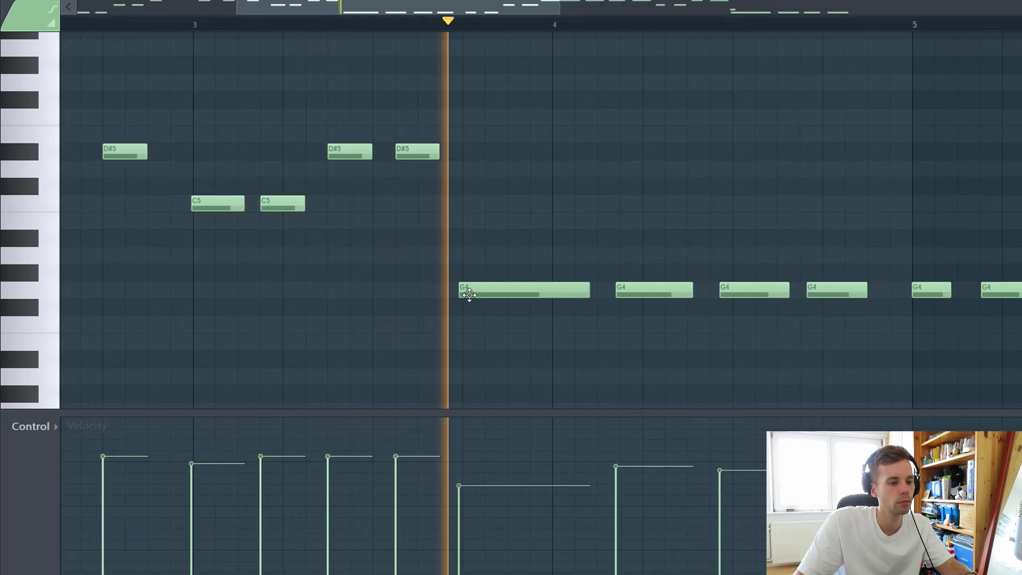
pyautogui.rightClick(466, 295)
pyautogui.click(474, 296)
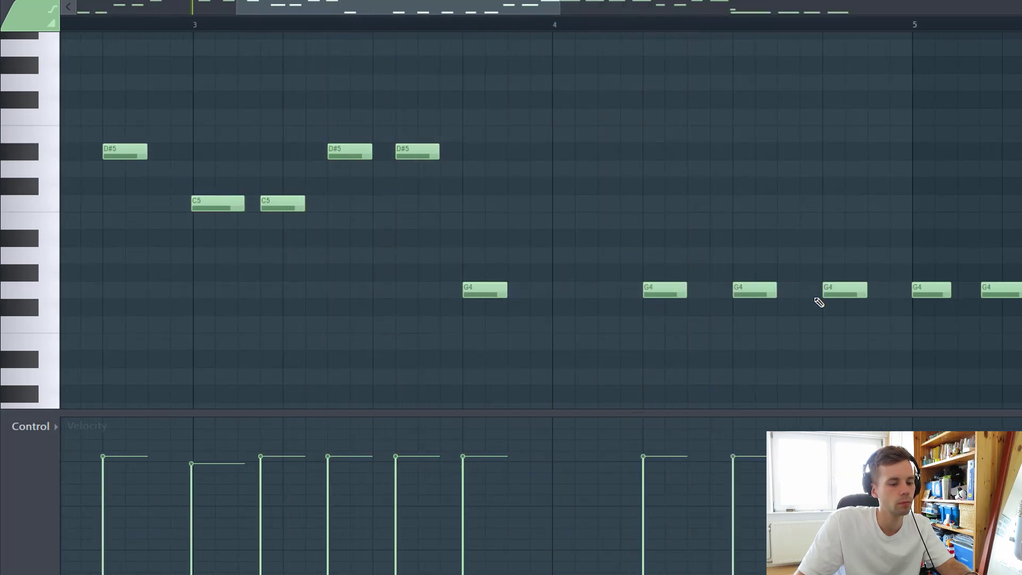
pyautogui.scroll(-2, 586, 362)
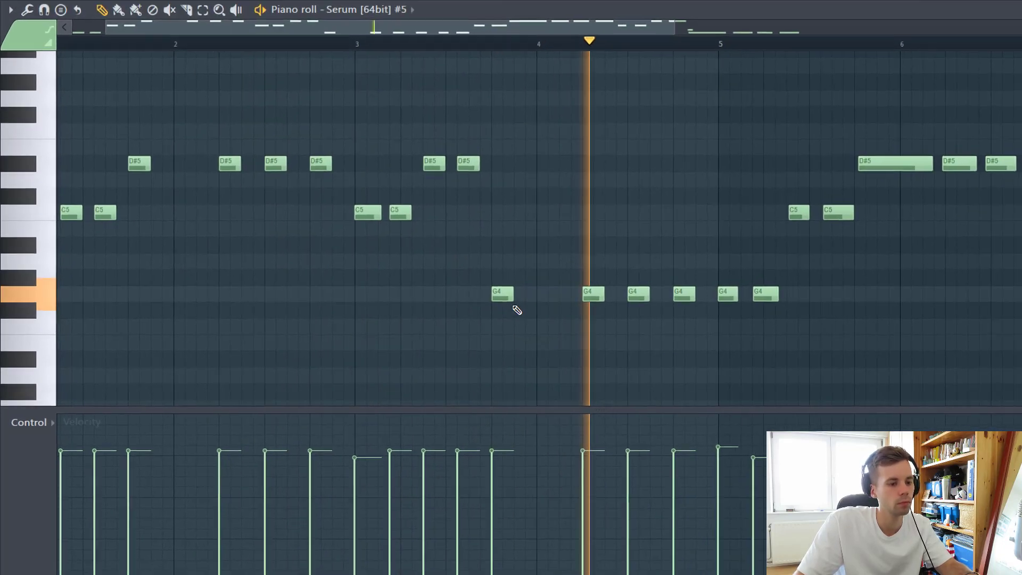
# Lengthen the G4 note at the end of bar 3 up to the start of bar 4 and stop playback.
pyautogui.moveTo(508, 299); pyautogui.dragTo(536, 307)
pyautogui.press('space')
pyautogui.scroll(-2, 395, 336)
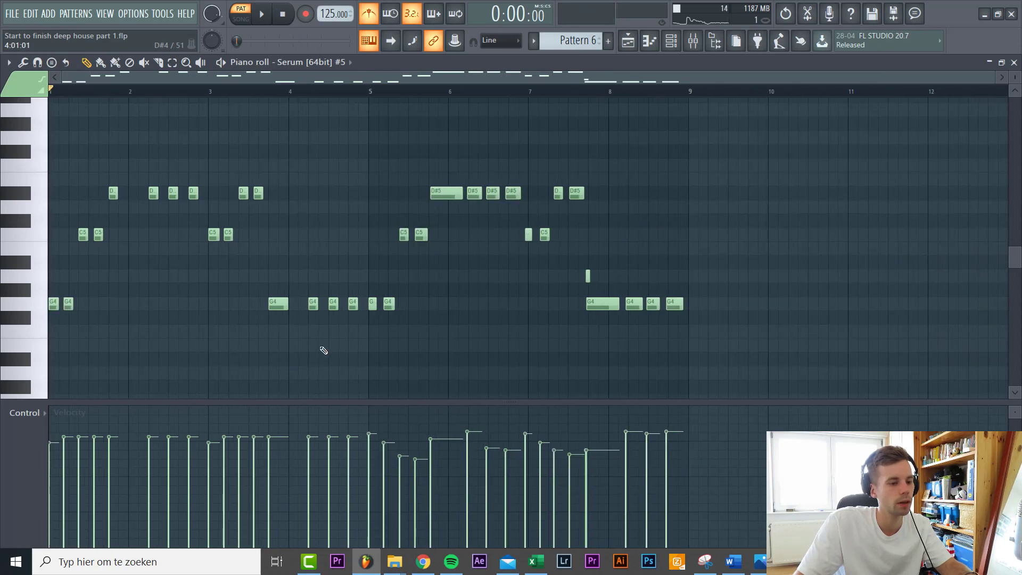
# Delete all recorded notes from bar 5 onward.
pyautogui.moveTo(690, 188); pyautogui.dragTo(767, 152)
pyautogui.press('Delete')
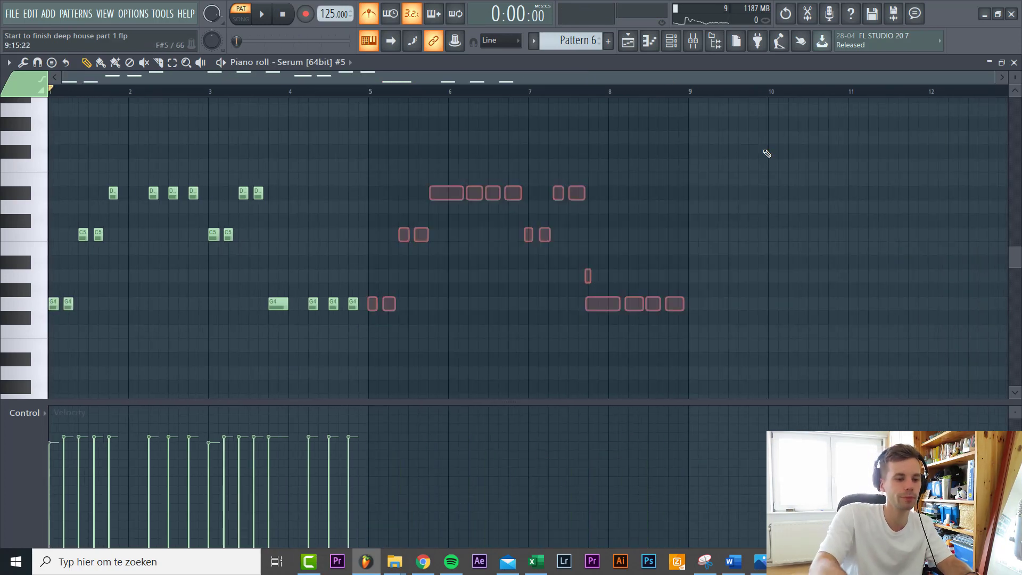
# Raise the velocity of every remaining note in the pattern to the maximum.
pyautogui.scroll(2, 112, 347)
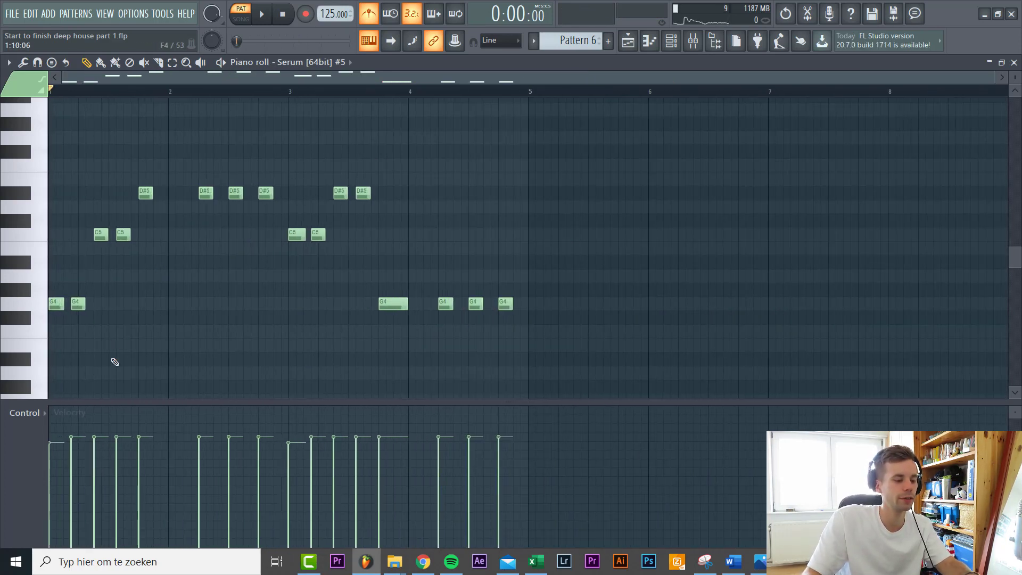
pyautogui.scroll(1, 82, 426)
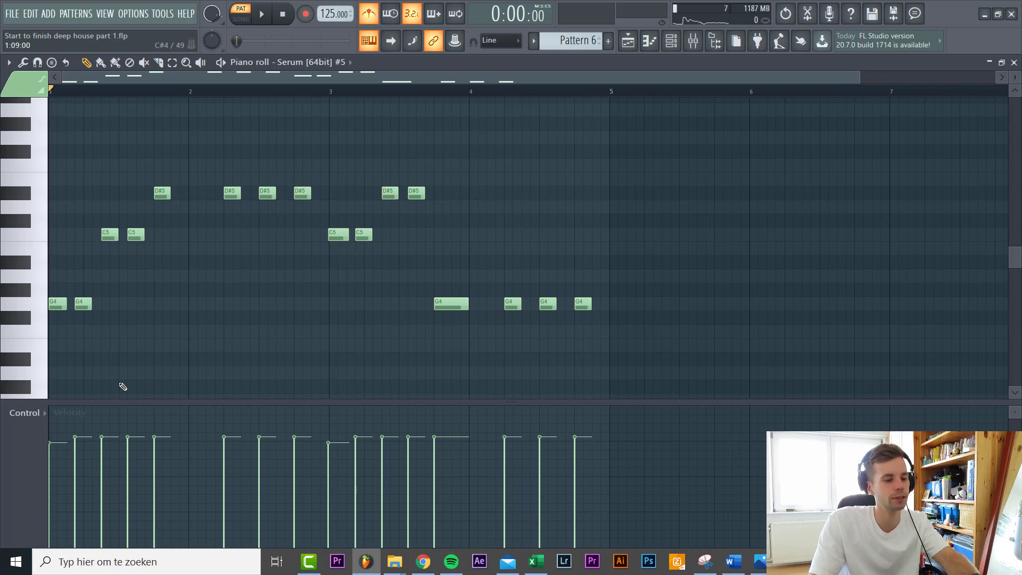
pyautogui.moveTo(446, 360); pyautogui.dragTo(4, 212)
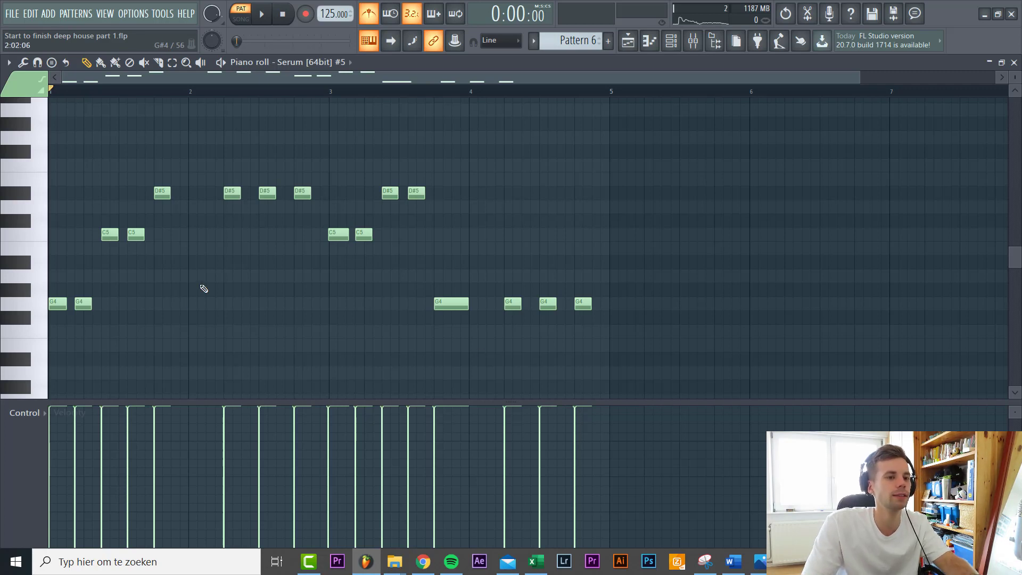
# Quantize the bassline notes with the mpc60 70% groove template.
pyautogui.hotkey('alt', 'q')
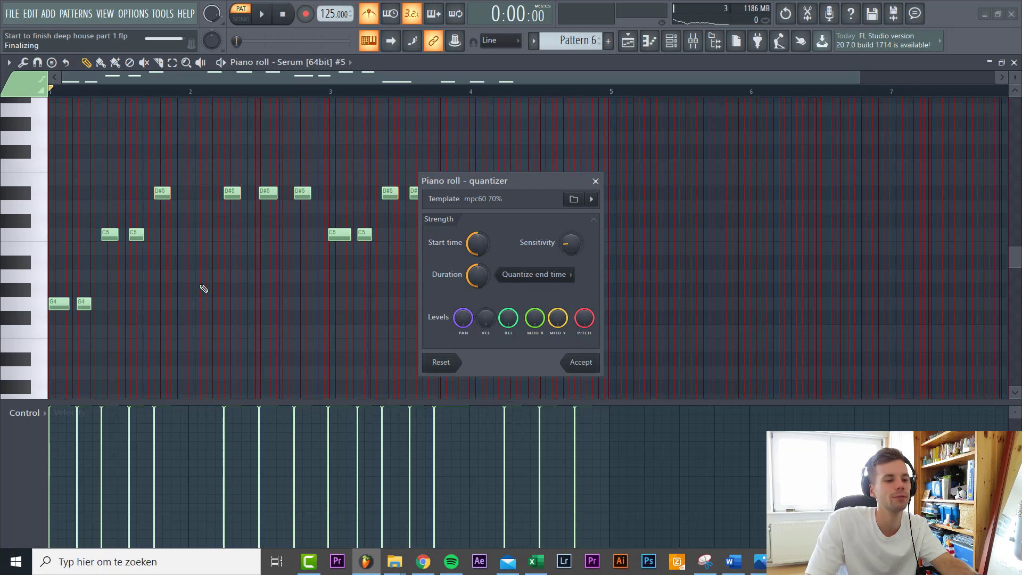
pyautogui.press('Return')
pyautogui.scroll(5, 138, 271)
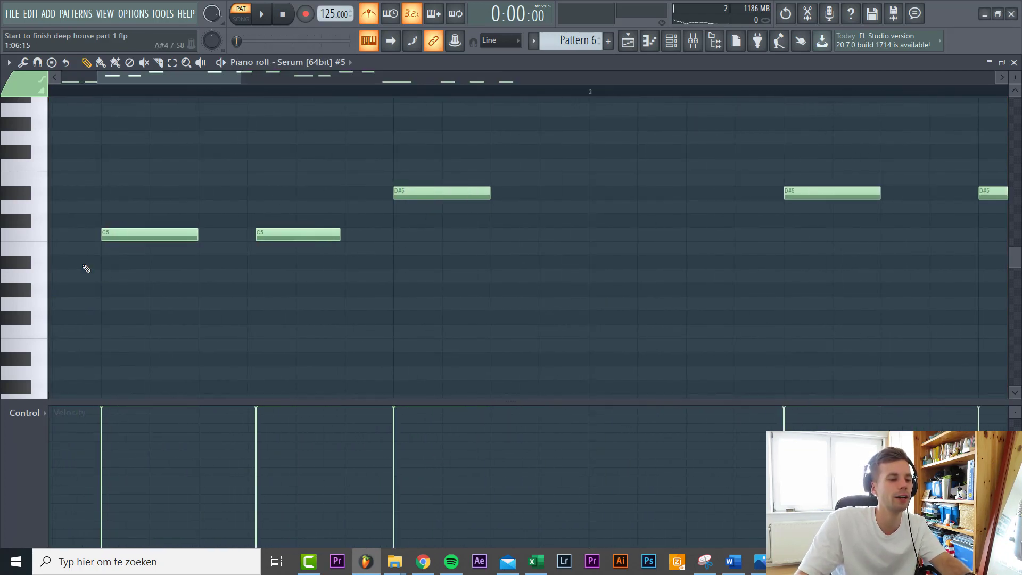
pyautogui.scroll(-5, 228, 249)
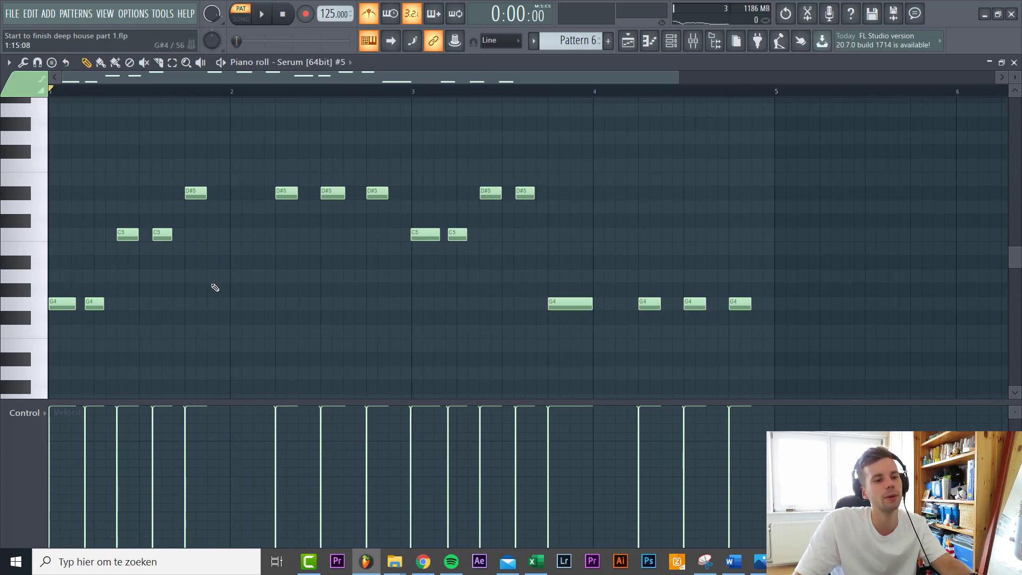
# Play the pattern with the metronome turned off and lengthen the D#5 note at the end of bar 1.
pyautogui.scroll(-3, 212, 287)
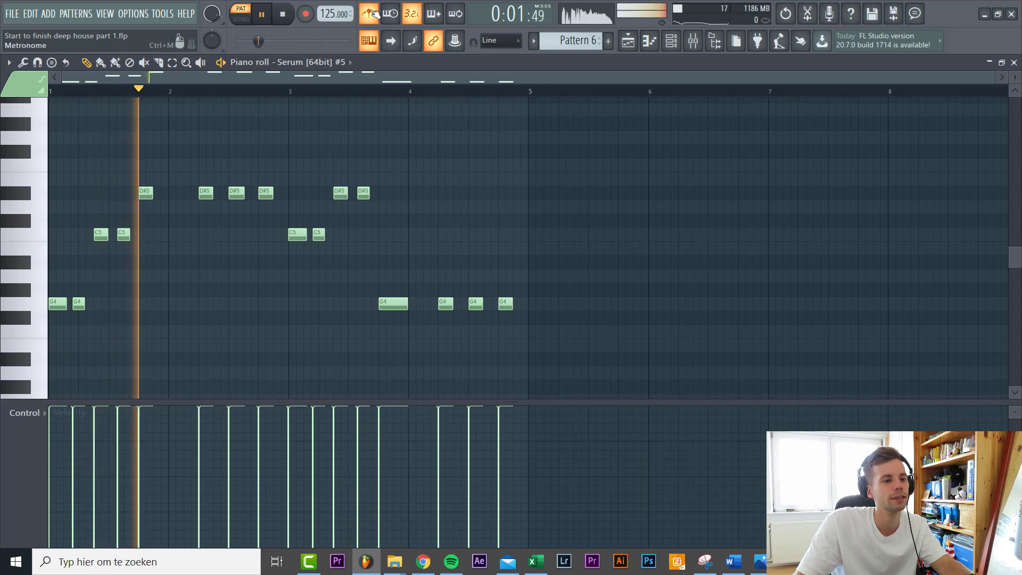
pyautogui.scroll(2, 186, 276)
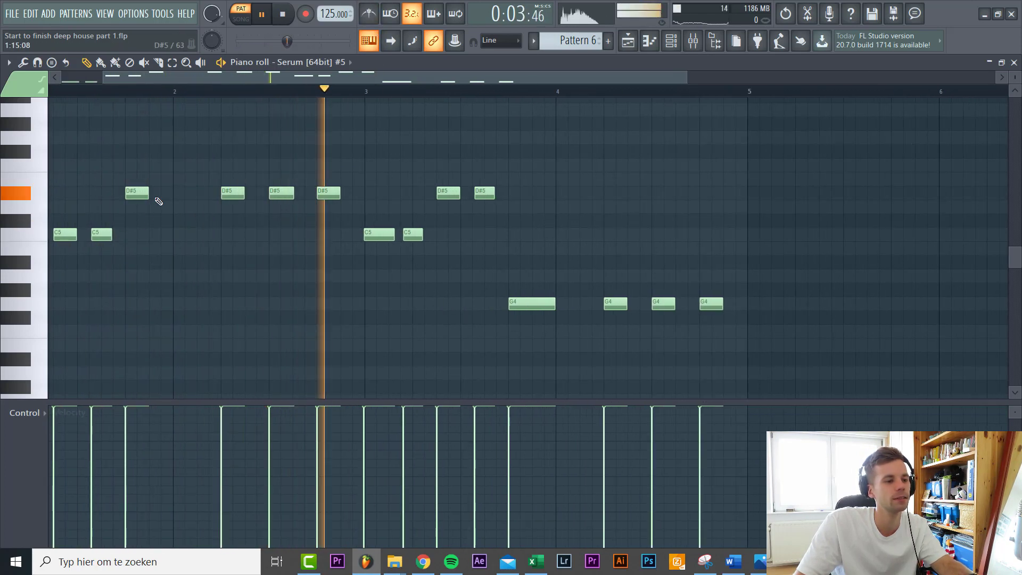
pyautogui.moveTo(150, 195); pyautogui.dragTo(171, 206)
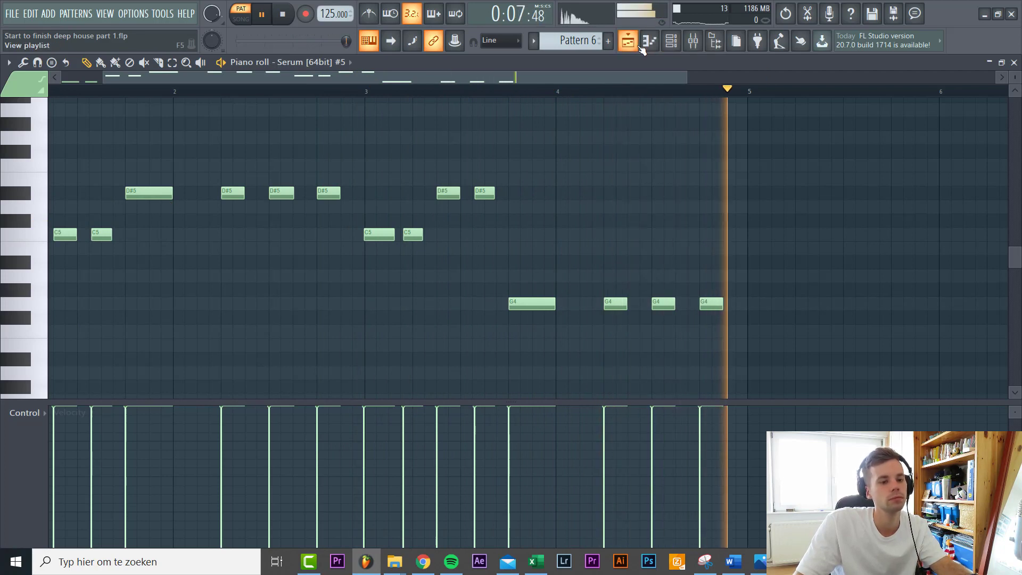
# Arrange Pattern 6 twice back to back on Track 6 of the playlist across bars 13 to 21 and set song playback near bar 7.
pyautogui.press('F5')
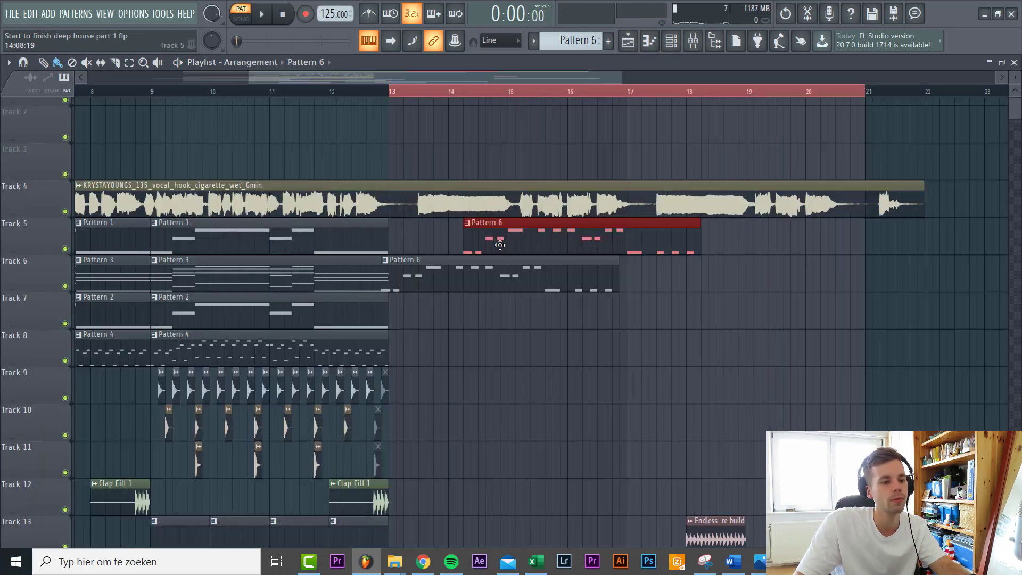
pyautogui.moveTo(501, 244); pyautogui.dragTo(583, 278)
pyautogui.scroll(-3, 302, 133)
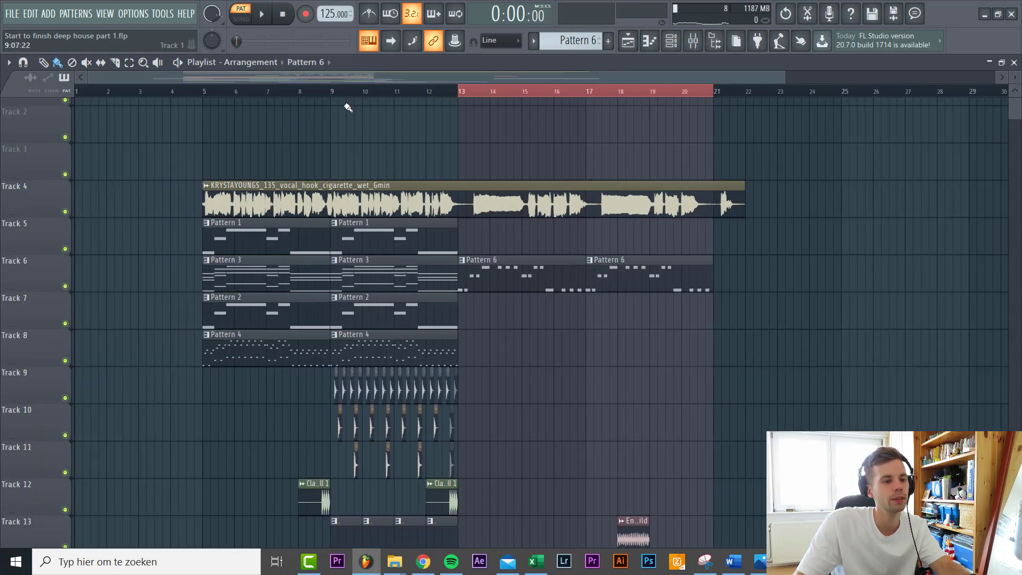
pyautogui.moveTo(341, 90); pyautogui.dragTo(275, 91)
# Copy the FX - IMPACT V and FX - DOWNLIFTER I clips to Tracks 21 and 22 so both start at bar 13.
pyautogui.scroll(-6, 290, 353)
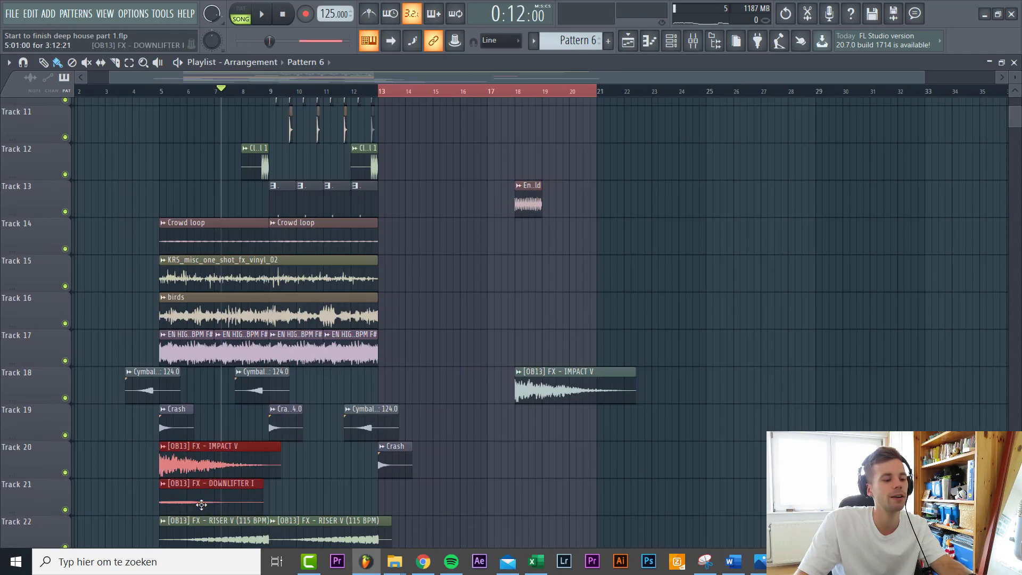
pyautogui.moveTo(192, 463); pyautogui.dragTo(446, 501)
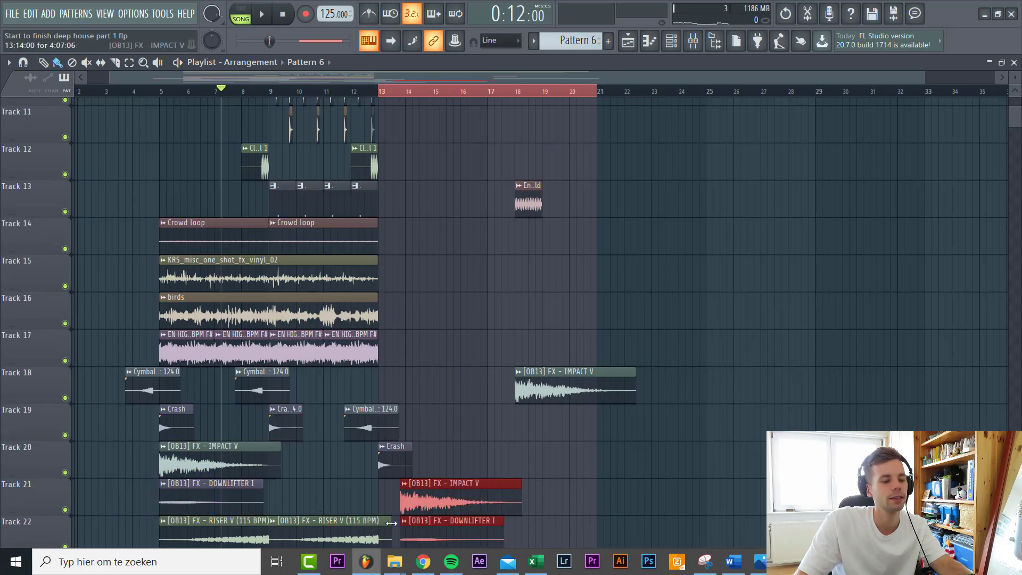
pyautogui.scroll(3, 388, 523)
pyautogui.scroll(-4, 449, 504)
pyautogui.moveTo(453, 356); pyautogui.dragTo(398, 356)
pyautogui.scroll(5, 394, 362)
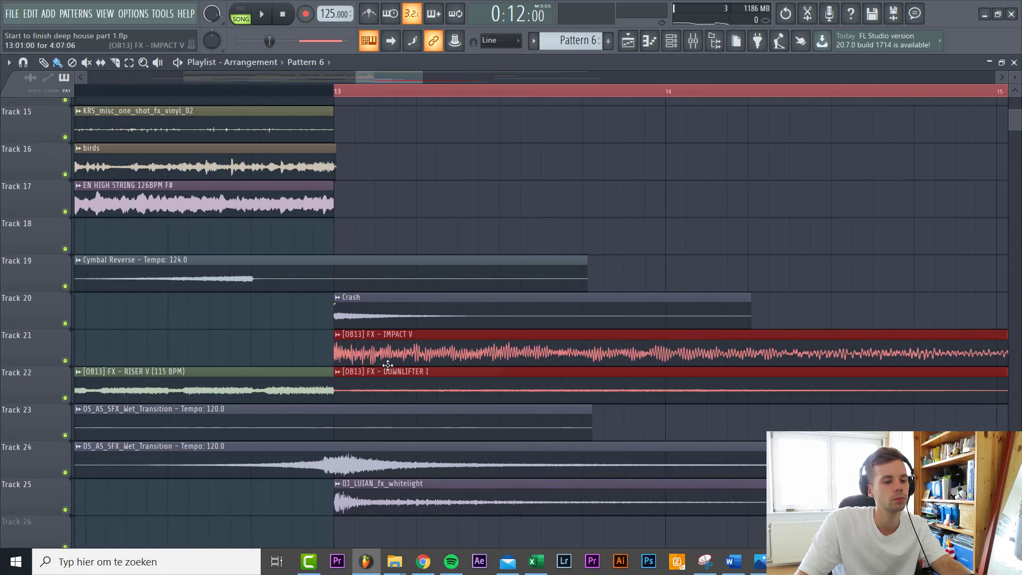
pyautogui.scroll(-8, 285, 506)
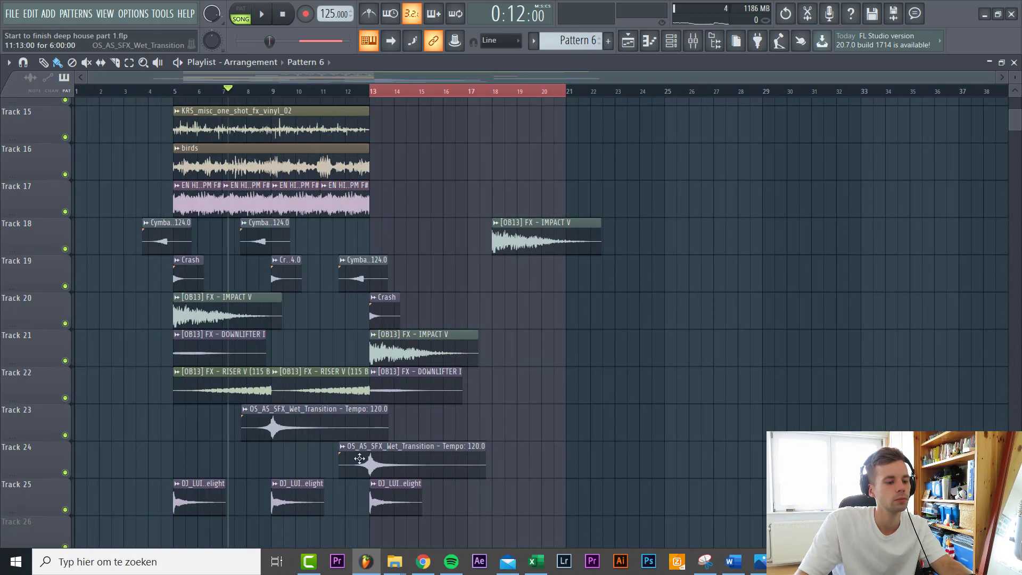
# Copy the bar 13 Wet_Transition and DJ_LUIAN_fx_whitelight clips four bars further along Tracks 24 and 25, with their hits on bar 17.
pyautogui.click(359, 458)
pyautogui.scroll(5, 285, 484)
pyautogui.keyDown('ctrl'); pyautogui.moveTo(426, 458); pyautogui.dragTo(491, 520); pyautogui.keyUp('ctrl')
pyautogui.keyDown('shift'); pyautogui.moveTo(375, 473); pyautogui.dragTo(595, 458); pyautogui.keyUp('shift')
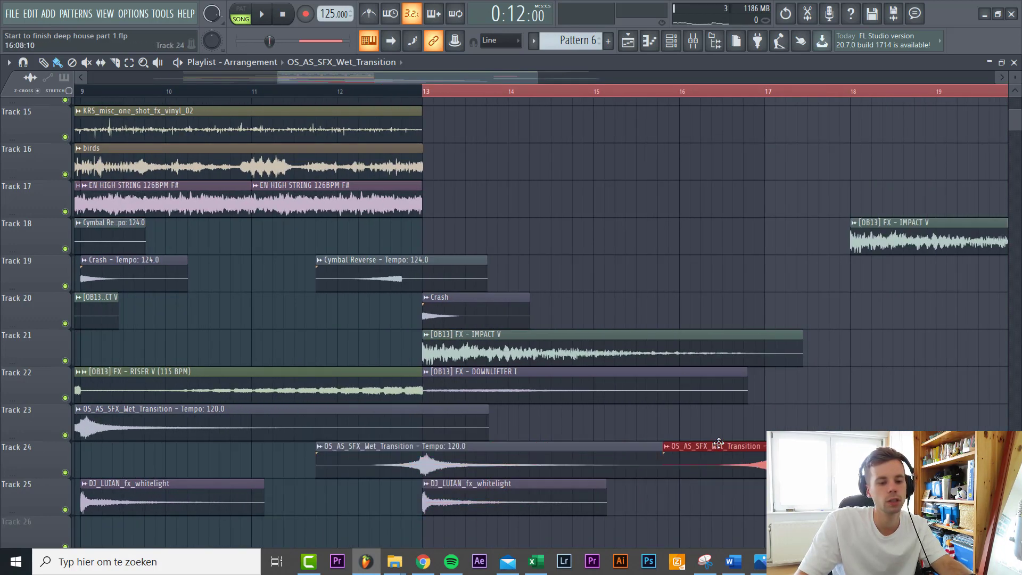
pyautogui.scroll(3, 765, 495)
pyautogui.scroll(-5, 565, 508)
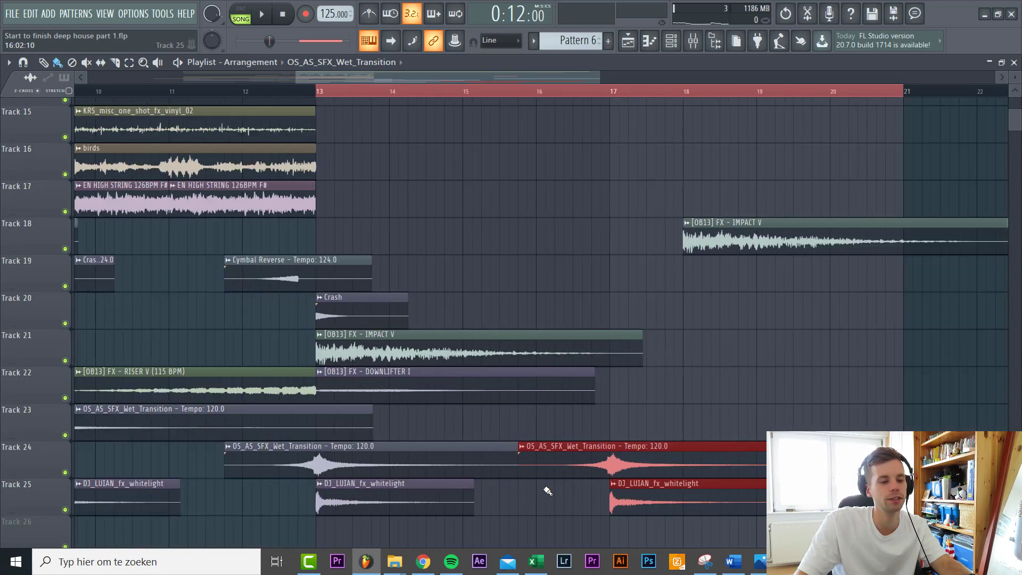
pyautogui.scroll(3, 573, 329)
# Play the song and copy the Cymbal Reverse and Crash clips eight bars further along Tracks 19 and 20, with the crash at bar 21.
pyautogui.press('space')
pyautogui.scroll(-5, 573, 329)
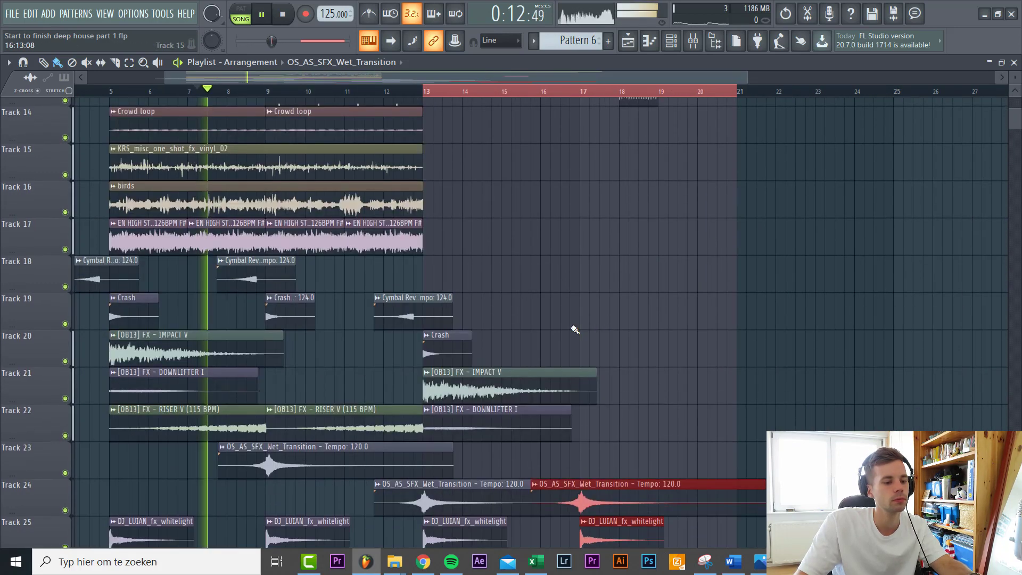
pyautogui.scroll(3, 183, 430)
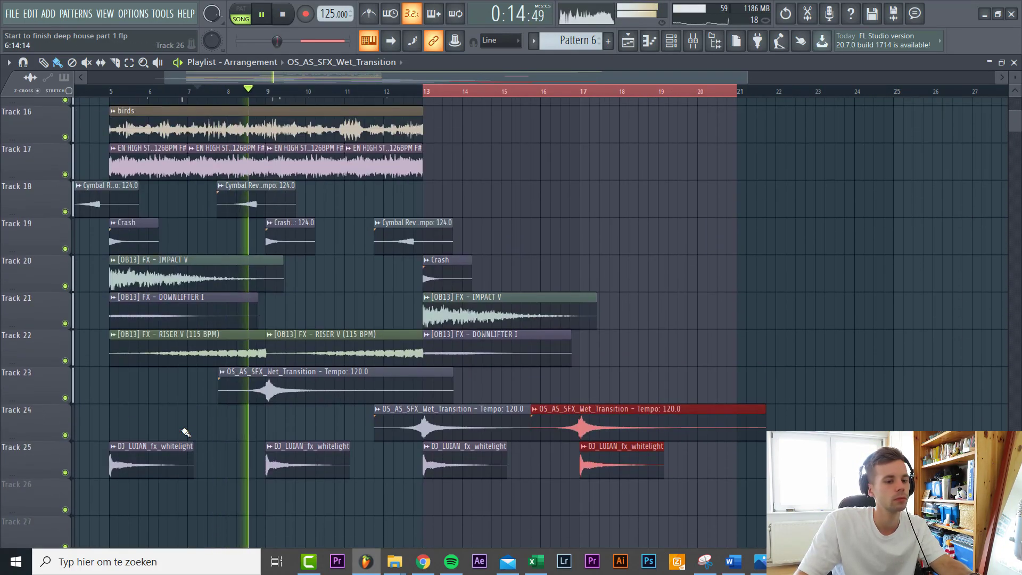
pyautogui.scroll(1, 506, 302)
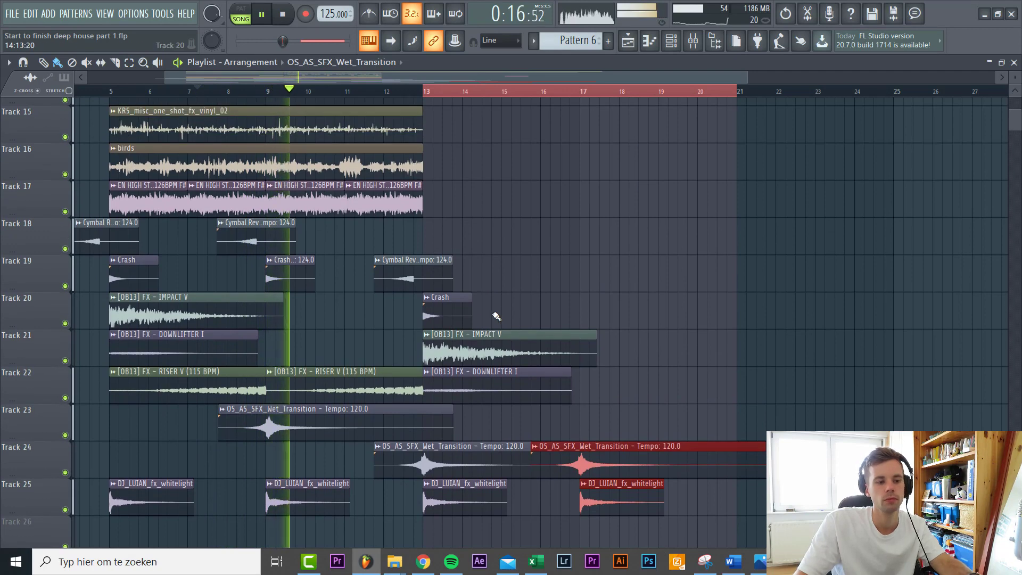
pyautogui.moveTo(490, 313); pyautogui.dragTo(399, 271)
pyautogui.moveTo(388, 279); pyautogui.dragTo(702, 280)
pyautogui.scroll(3, 750, 346)
pyautogui.scroll(-3, 612, 373)
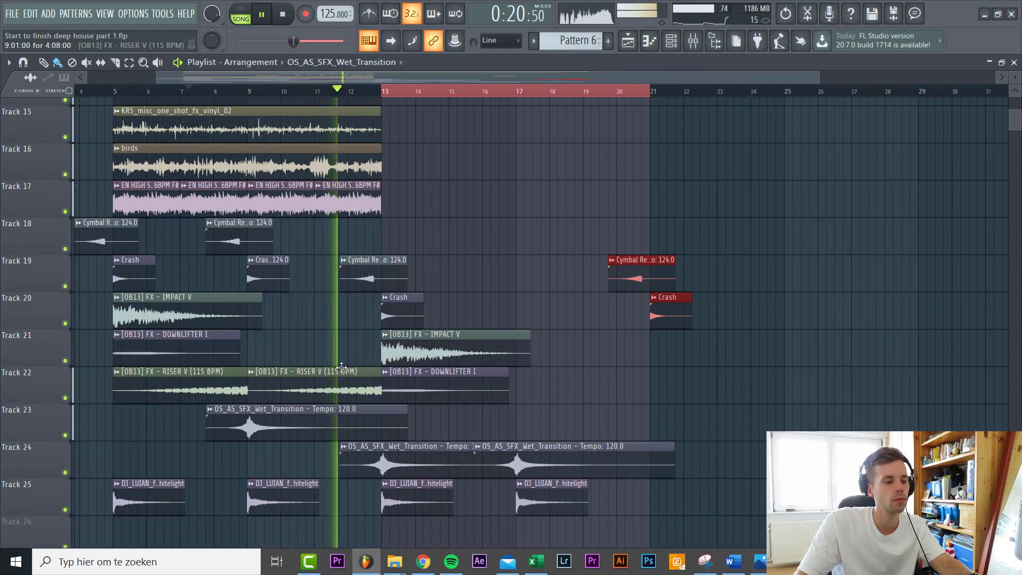
# Place a copy of the FX - RISER V (115 BPM) clip on Track 23, leading up to bar 21.
pyautogui.scroll(1, 439, 334)
pyautogui.click(634, 422)
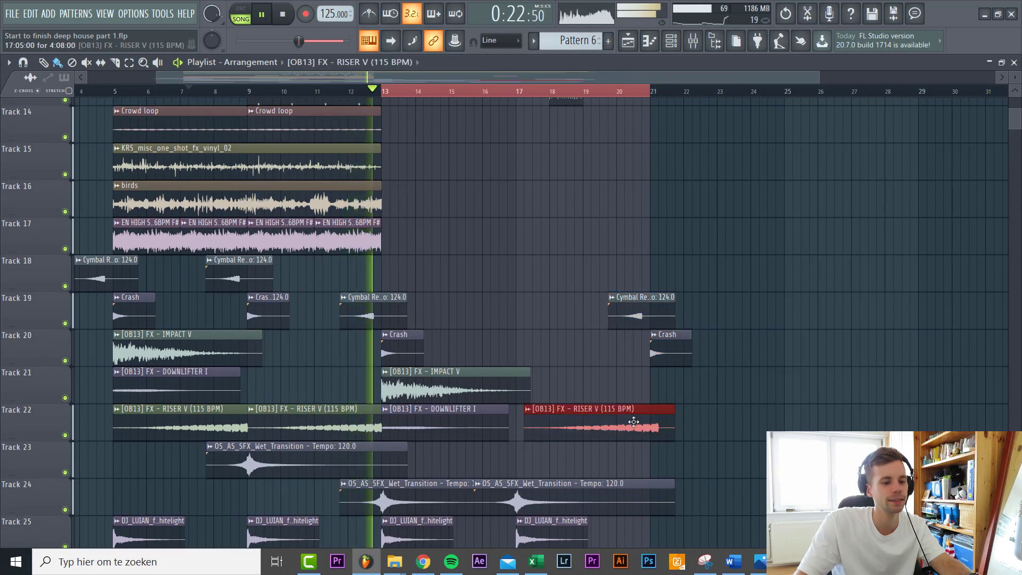
pyautogui.moveTo(601, 423); pyautogui.dragTo(608, 474)
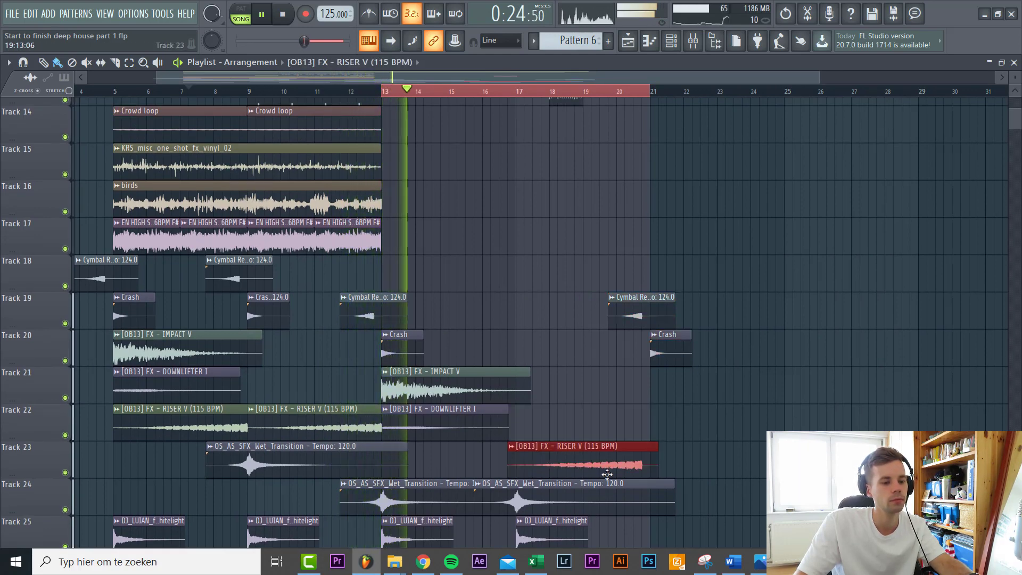
# Repeat the Endless snare build clip on Track 13 to fill bars 17 to 21.
pyautogui.scroll(6, 547, 414)
pyautogui.scroll(5, 438, 399)
pyautogui.scroll(-2, 439, 402)
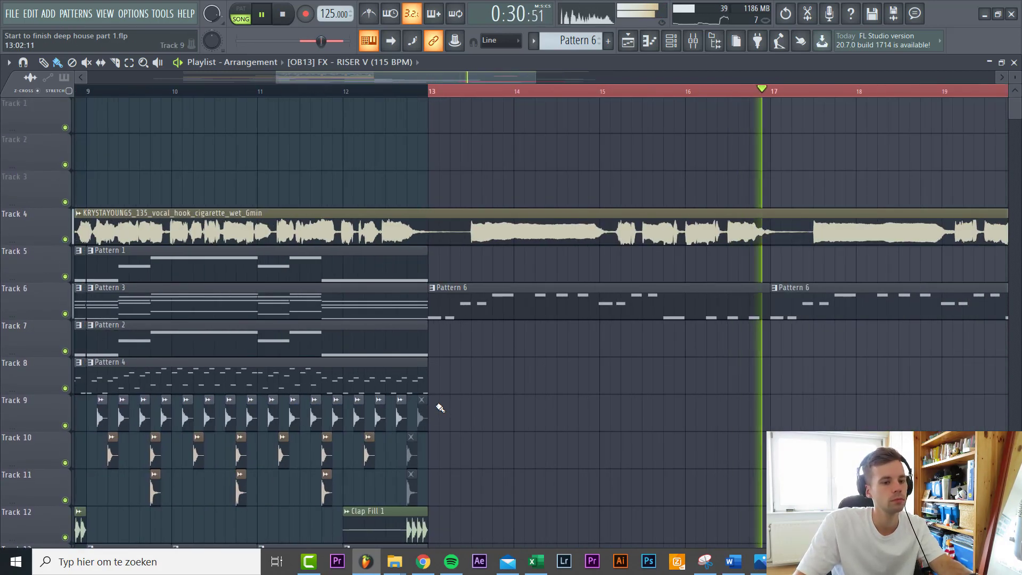
pyautogui.scroll(-4, 685, 399)
pyautogui.scroll(3, 687, 395)
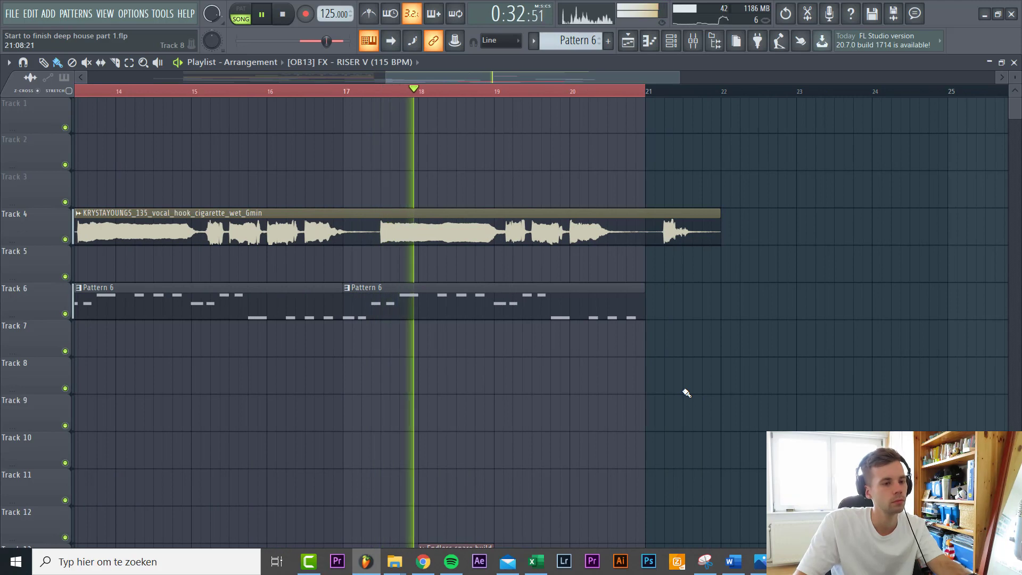
pyautogui.scroll(-2, 686, 389)
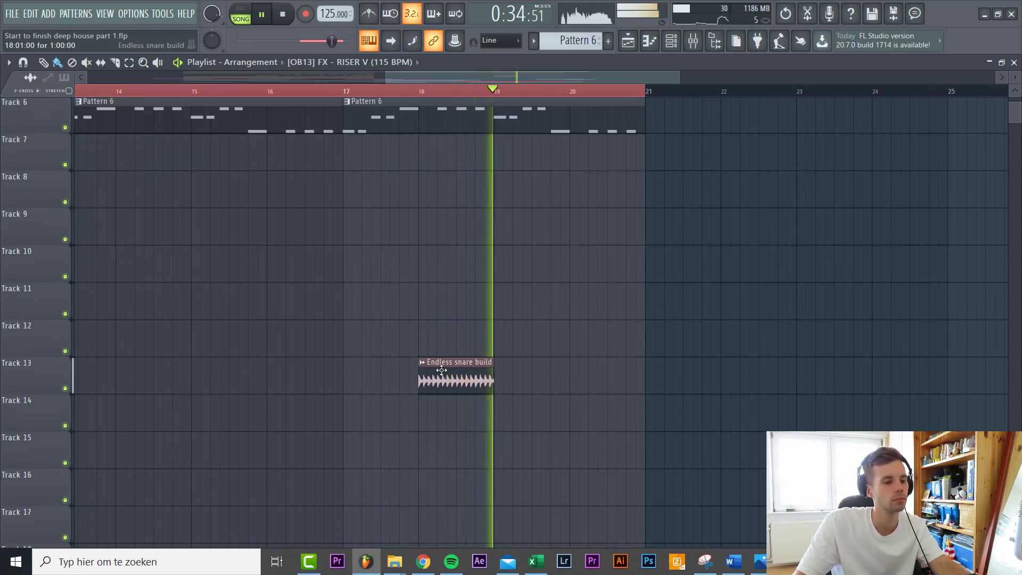
pyautogui.moveTo(445, 368)
pyautogui.mouseDown()
pyautogui.moveTo(369, 367)
pyautogui.moveTo(425, 378)
pyautogui.moveTo(615, 377)
pyautogui.mouseUp()
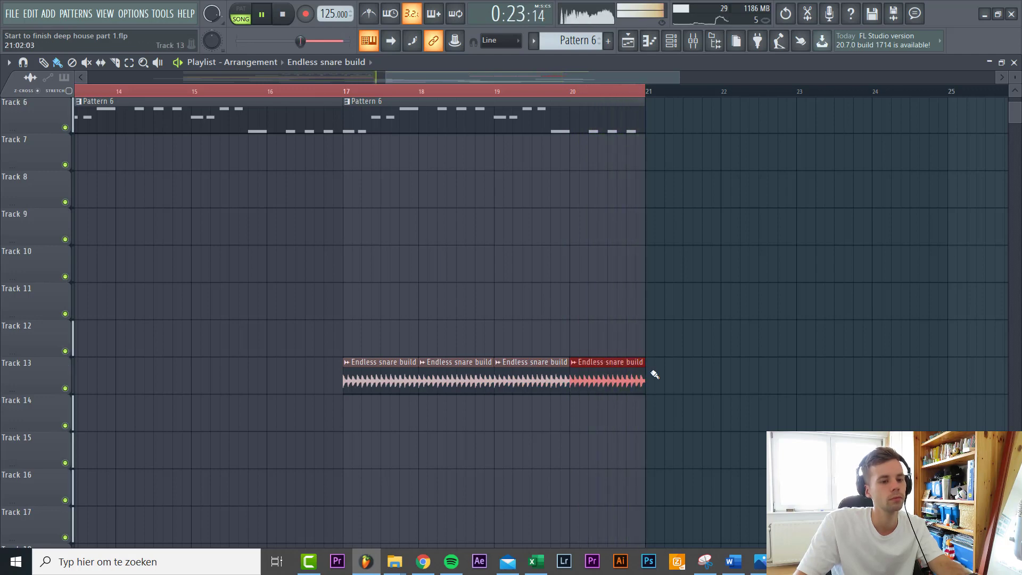
# Shorten the last Endless snare build clip on Track 13 to half a bar.
pyautogui.scroll(3, 653, 377)
pyautogui.scroll(-2, 647, 374)
pyautogui.scroll(-3, 650, 386)
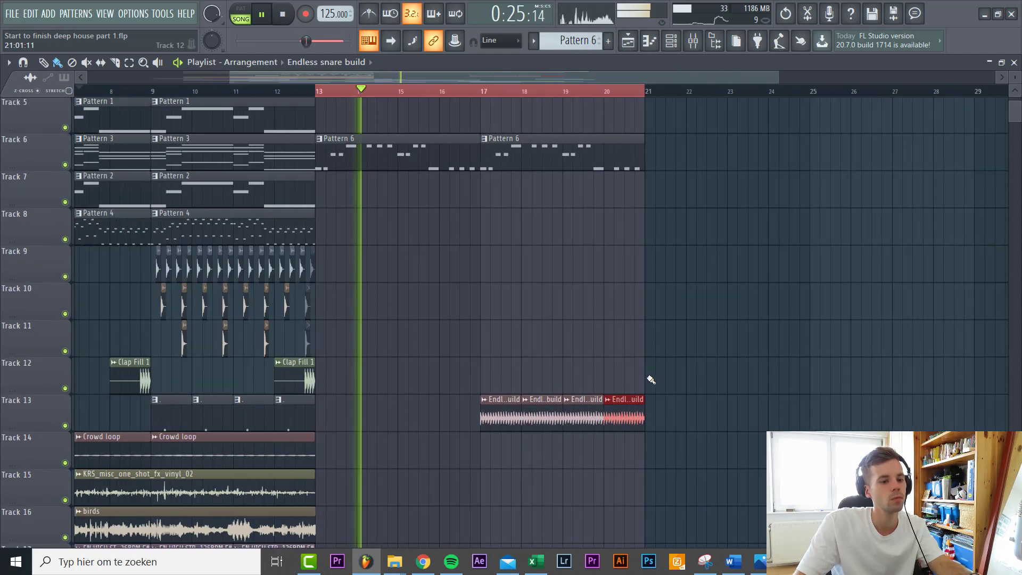
pyautogui.moveTo(645, 417); pyautogui.dragTo(626, 416)
pyautogui.scroll(3, 631, 417)
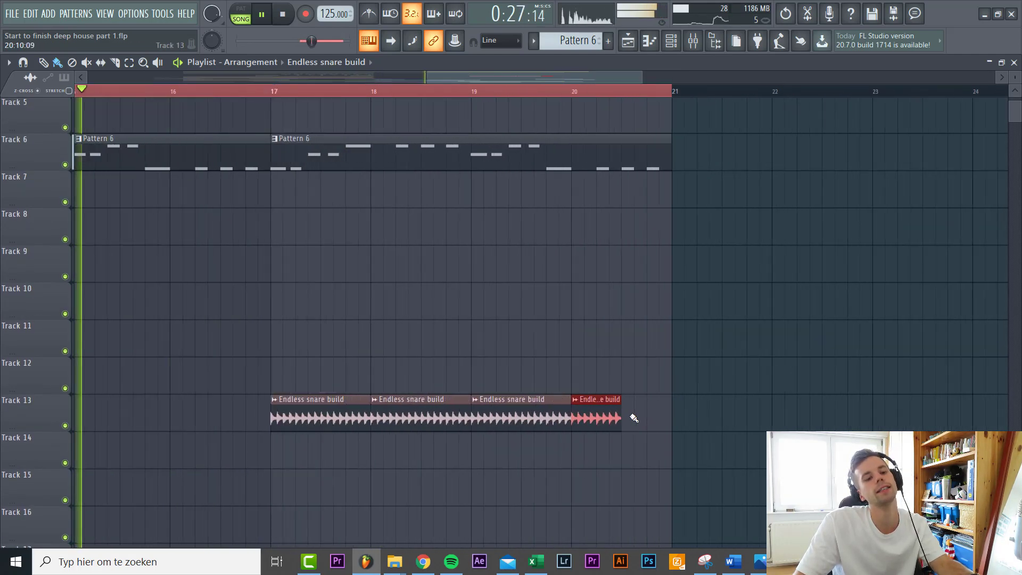
# Extend the last Endless snare build clip on Track 13 to three quarters of a bar, starting at bar 20.
pyautogui.scroll(2, 632, 417)
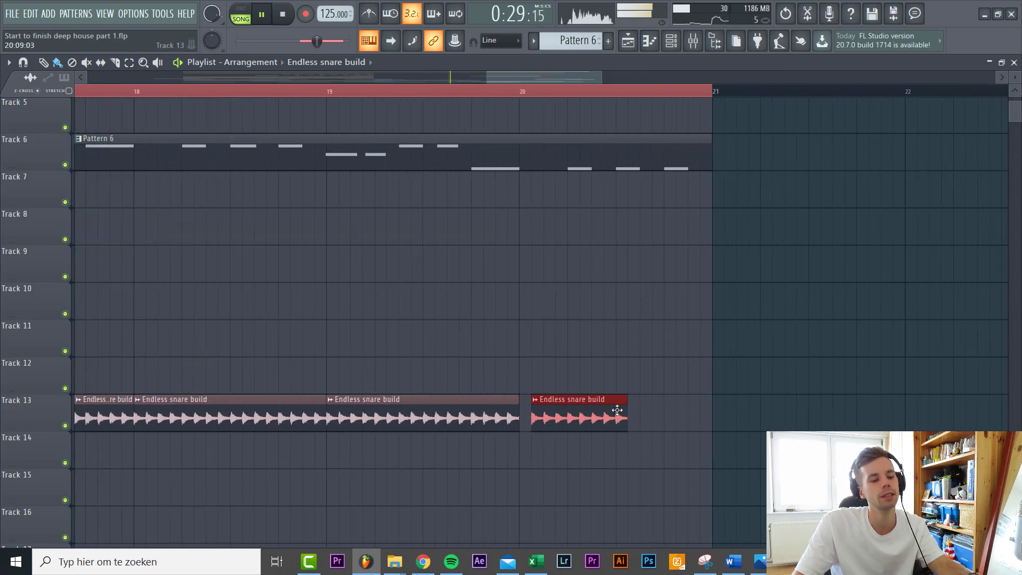
pyautogui.scroll(-2, 659, 414)
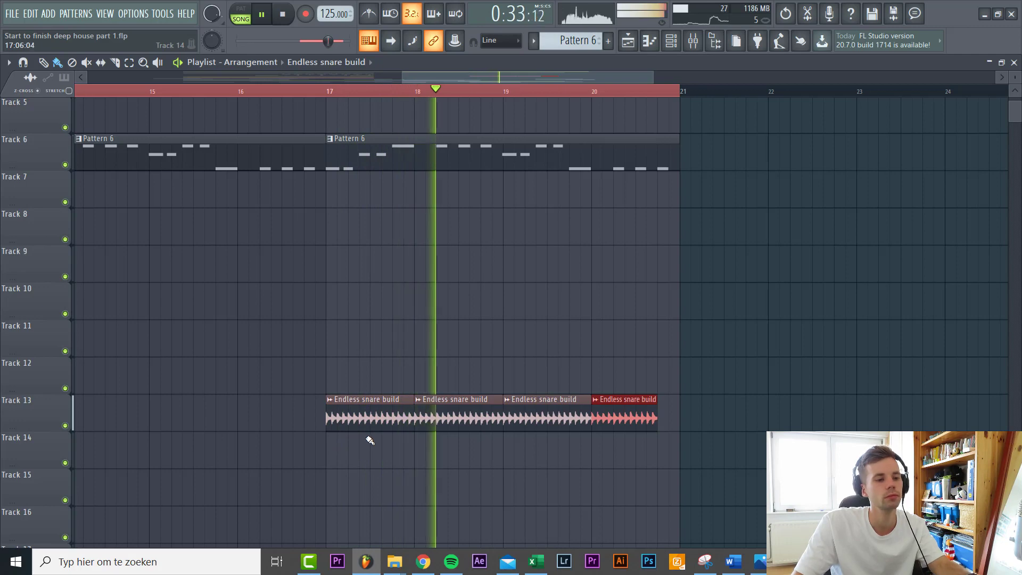
# Copy the clap clips on Tracks 10 and 11 and Clap Fill 1 on Track 12 from bars 9–13 to bars 13–17.
pyautogui.scroll(-4, 368, 449)
pyautogui.scroll(5, 376, 445)
pyautogui.scroll(-3, 375, 441)
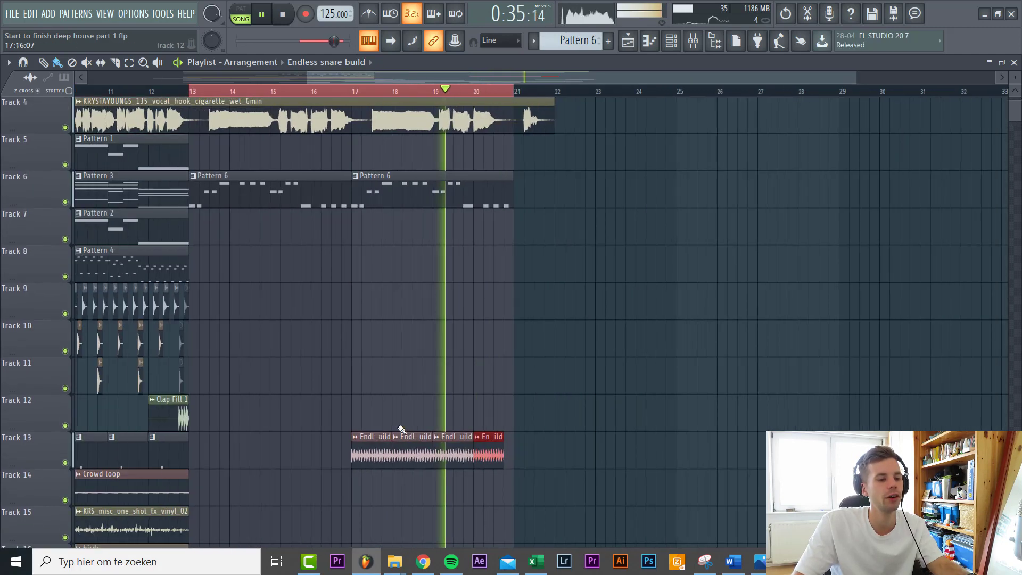
pyautogui.scroll(-2, 244, 404)
pyautogui.scroll(2, 244, 404)
pyautogui.scroll(-4, 543, 376)
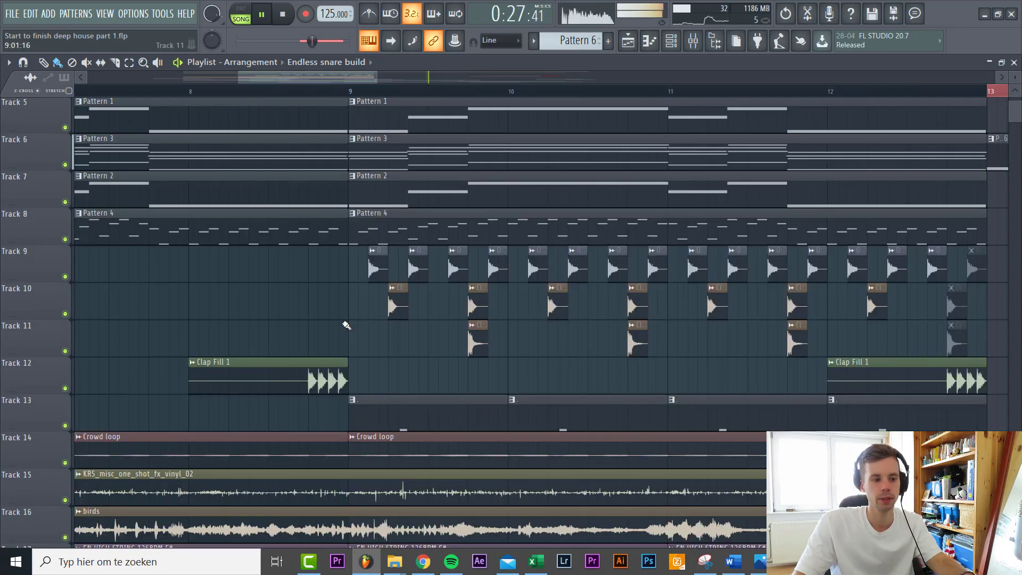
pyautogui.scroll(-2, 349, 310)
pyautogui.moveTo(349, 298); pyautogui.dragTo(781, 380)
pyautogui.keyDown('shift'); pyautogui.moveTo(660, 365); pyautogui.dragTo(179, 363); pyautogui.keyUp('shift')
pyautogui.moveTo(410, 393); pyautogui.dragTo(917, 386)
pyautogui.scroll(-2, 959, 391)
pyautogui.press('space')
pyautogui.scroll(-1, 918, 387)
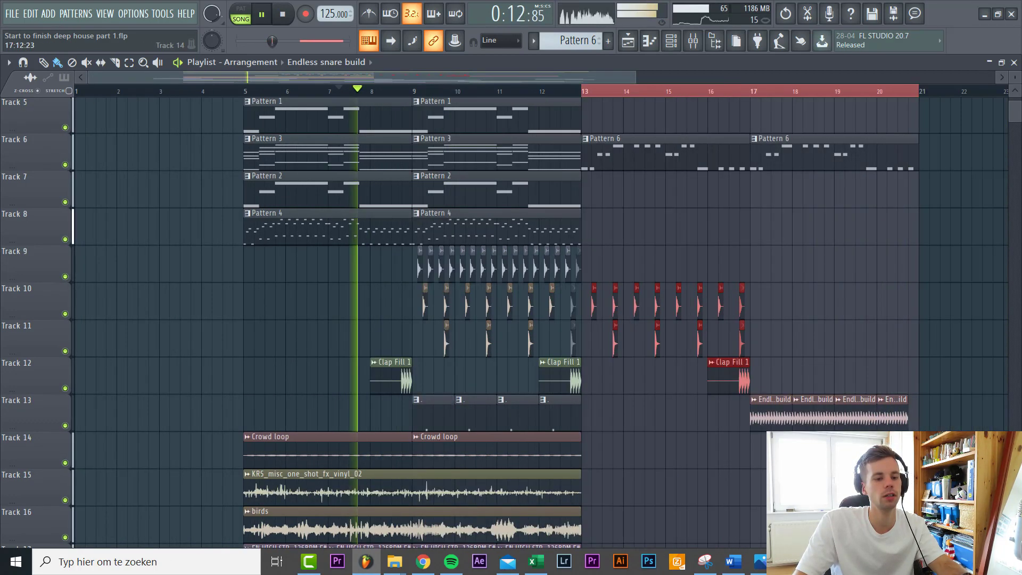
# Paste the clap clips and Clap Fill 1 again on Tracks 10 to 12 and position them across bars 17–21.
pyautogui.scroll(3, 917, 387)
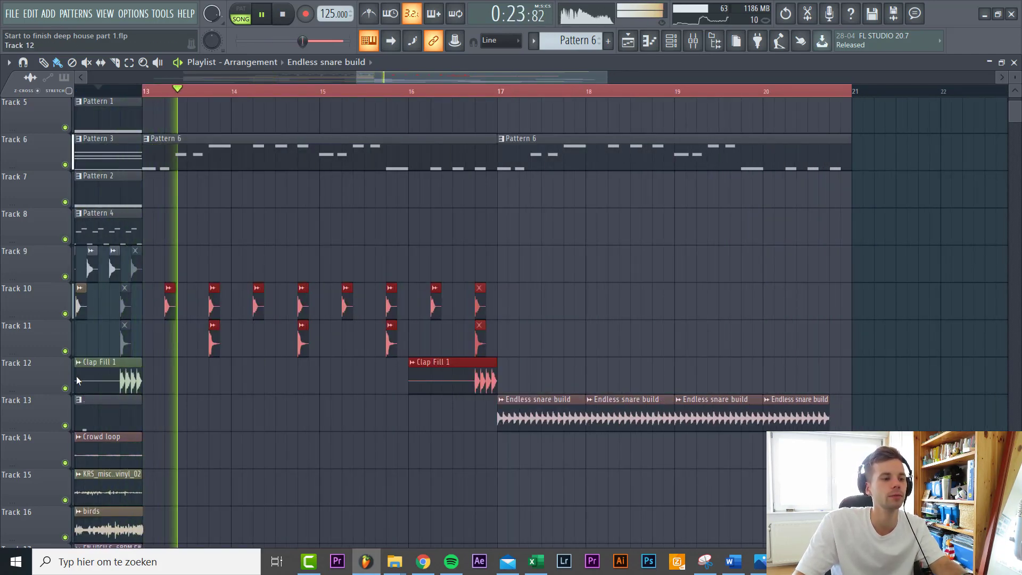
pyautogui.scroll(2, 164, 359)
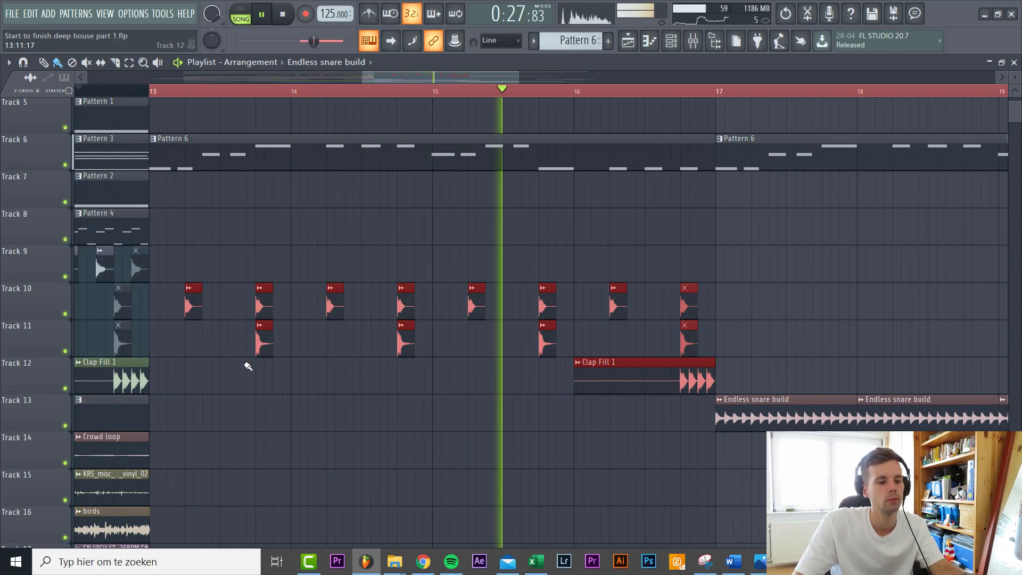
pyautogui.scroll(-2, 229, 379)
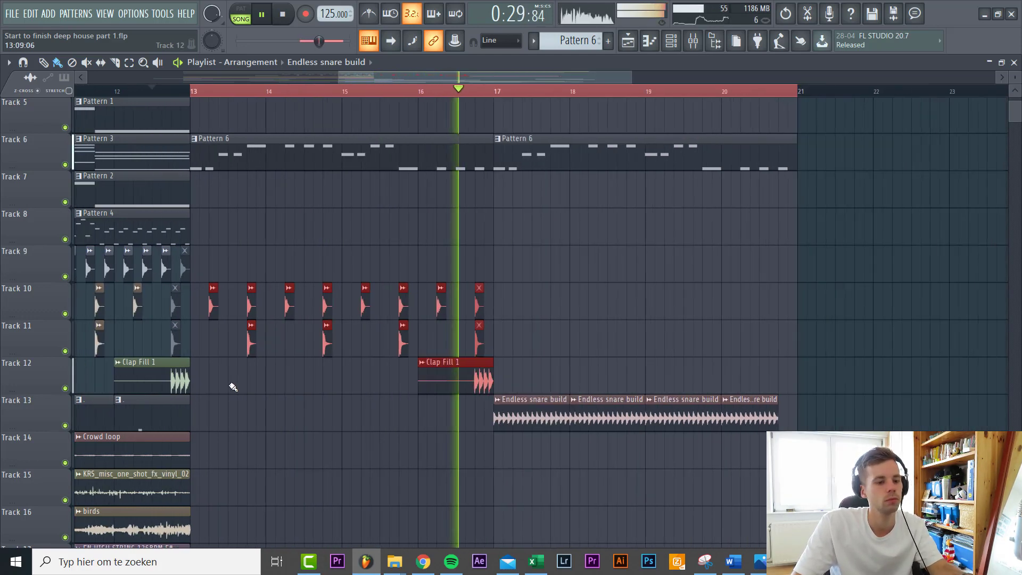
pyautogui.hotkey('ctrl', 'v')
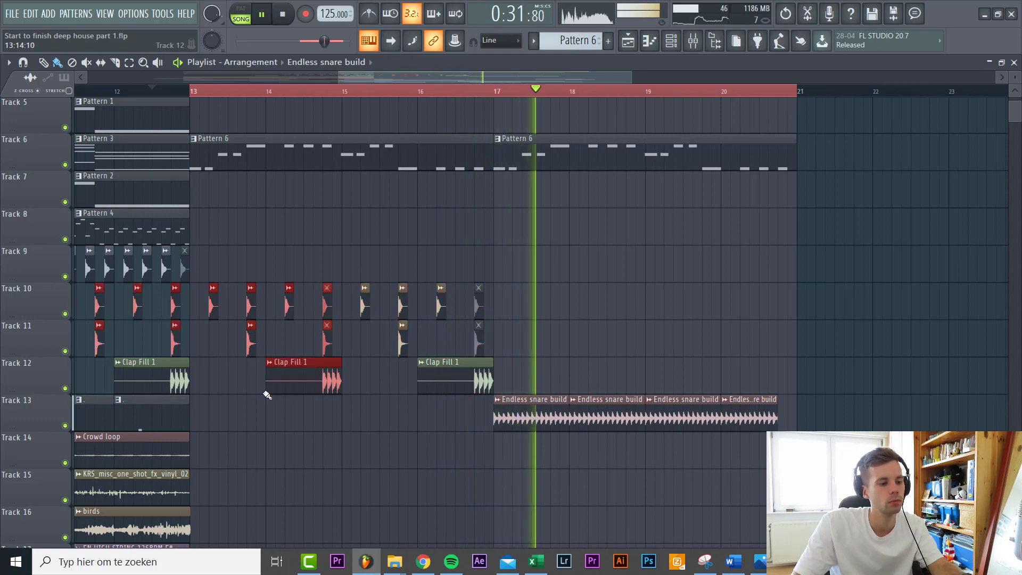
pyautogui.moveTo(282, 386); pyautogui.dragTo(748, 352)
pyautogui.scroll(2, 554, 367)
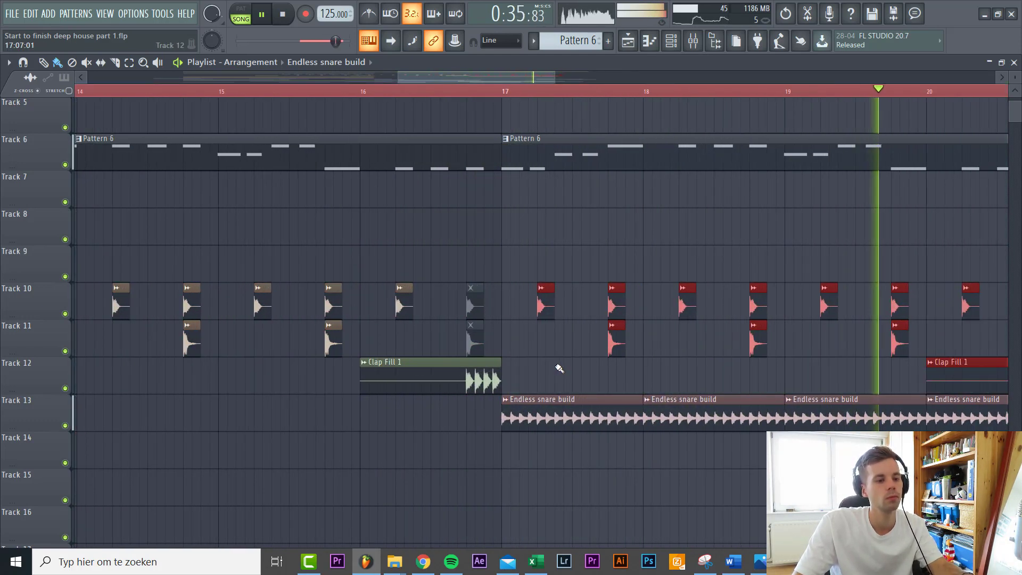
pyautogui.scroll(-2, 554, 366)
pyautogui.scroll(-3, 542, 363)
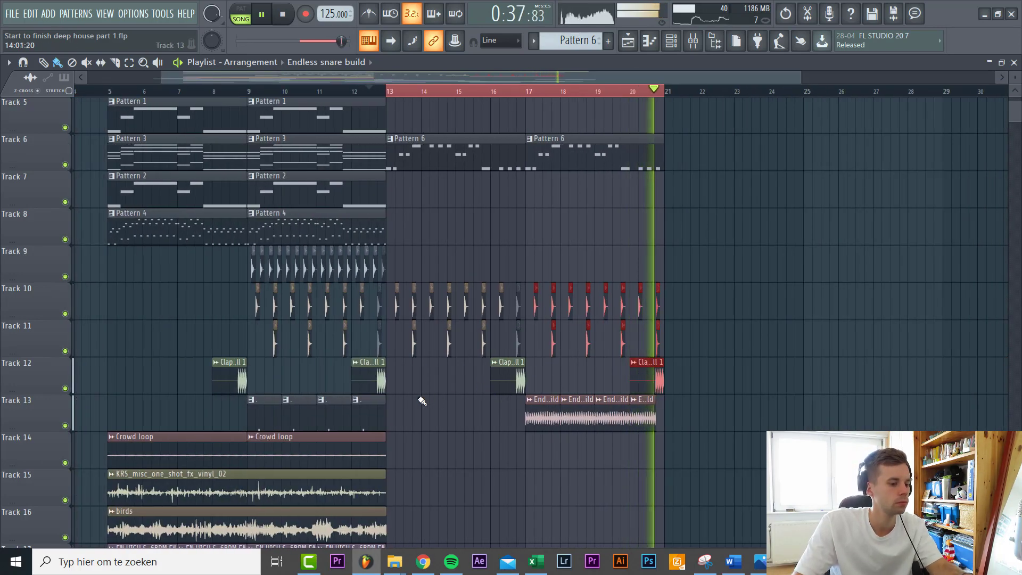
# Duplicate the Crowd loop, vinyl, birds and EN HIGH STRING clips on Tracks 14 to 17 into bars 13–21.
pyautogui.click(349, 437)
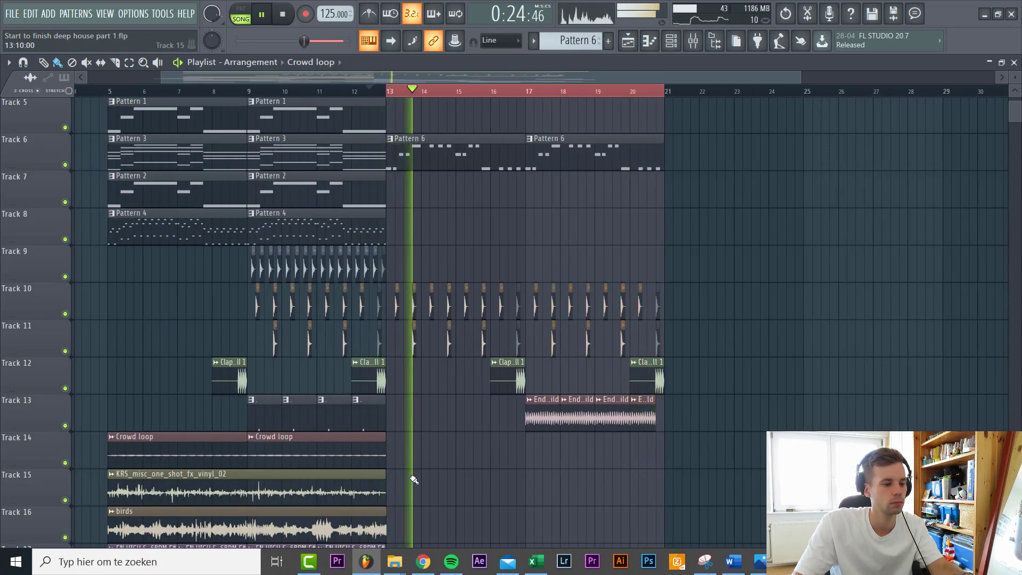
pyautogui.scroll(-3, 413, 477)
pyautogui.moveTo(416, 482); pyautogui.dragTo(104, 377)
pyautogui.hotkey('ctrl', 'b')
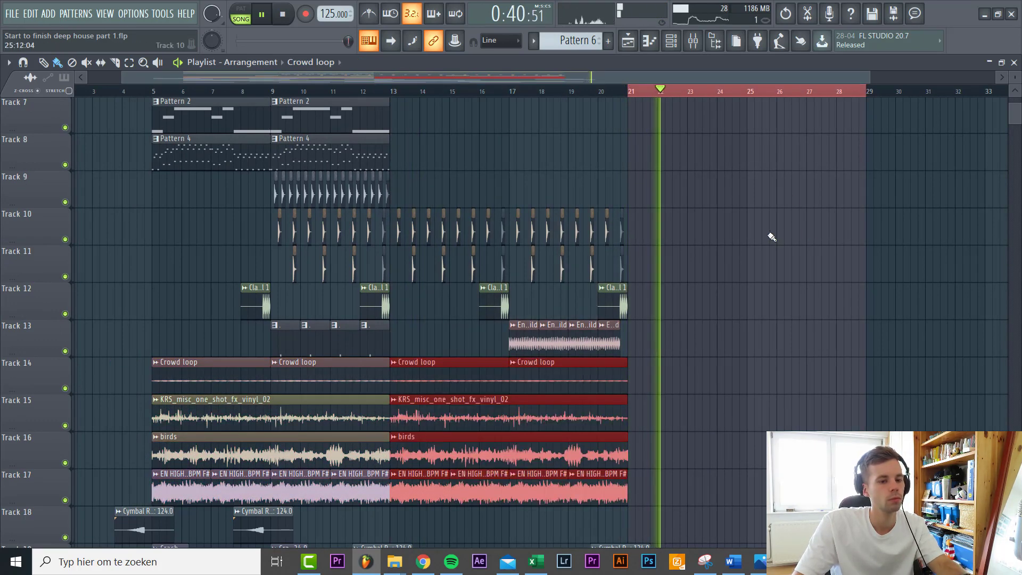
# Set the playback loop to bars 13–21 and play through the arranged section, checking its drum and effect tracks.
pyautogui.moveTo(845, 94); pyautogui.dragTo(397, 94)
pyautogui.keyDown('ctrl'); pyautogui.click(427, 121); pyautogui.keyUp('ctrl')
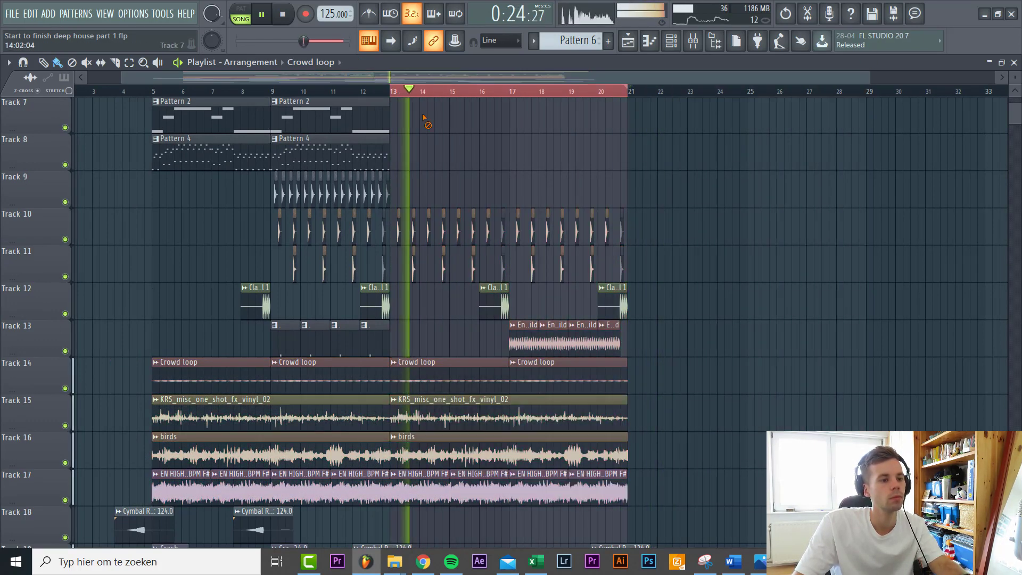
pyautogui.scroll(2, 464, 261)
pyautogui.scroll(4, 465, 261)
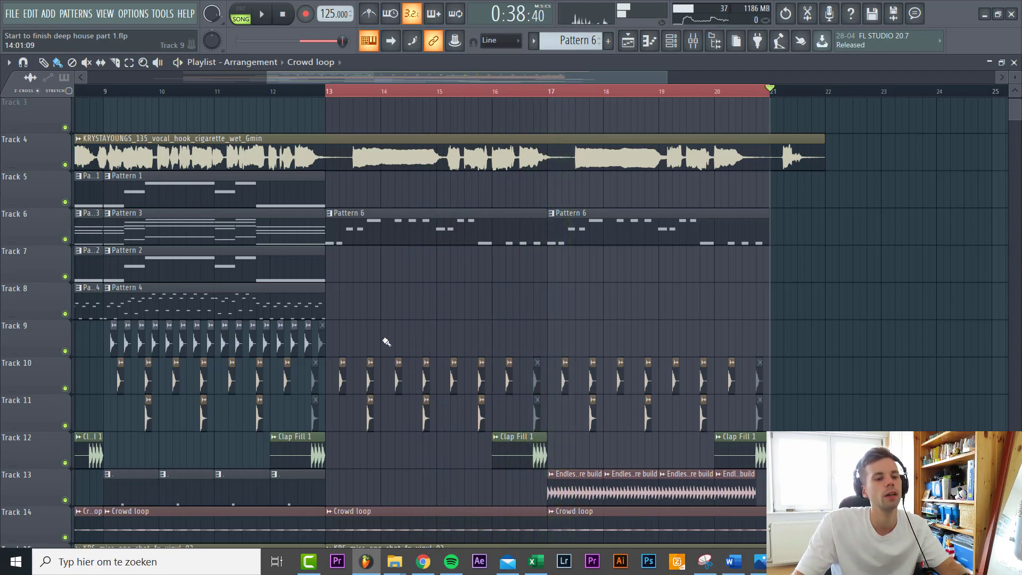
pyautogui.scroll(-5, 450, 320)
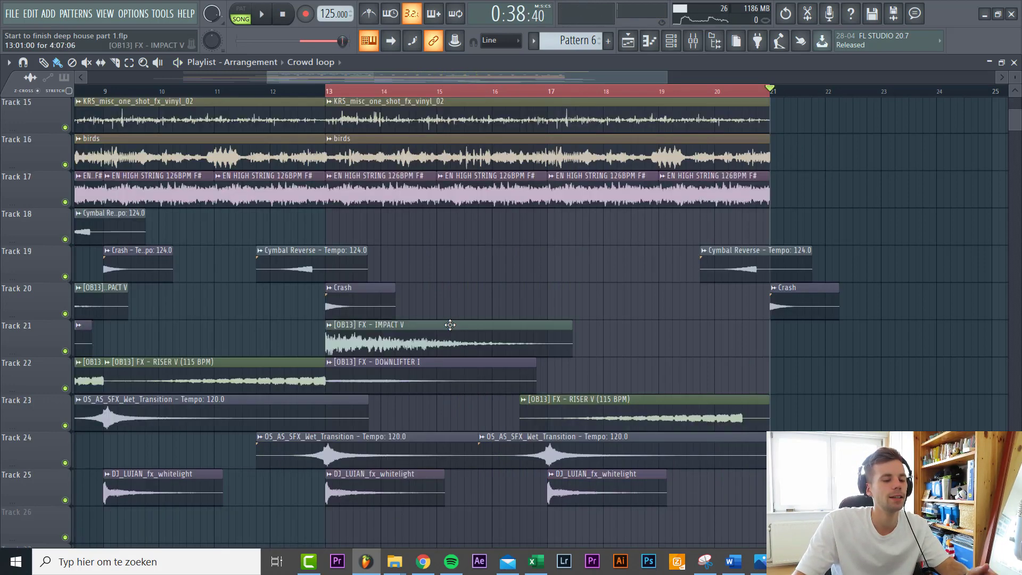
pyautogui.scroll(5, 449, 324)
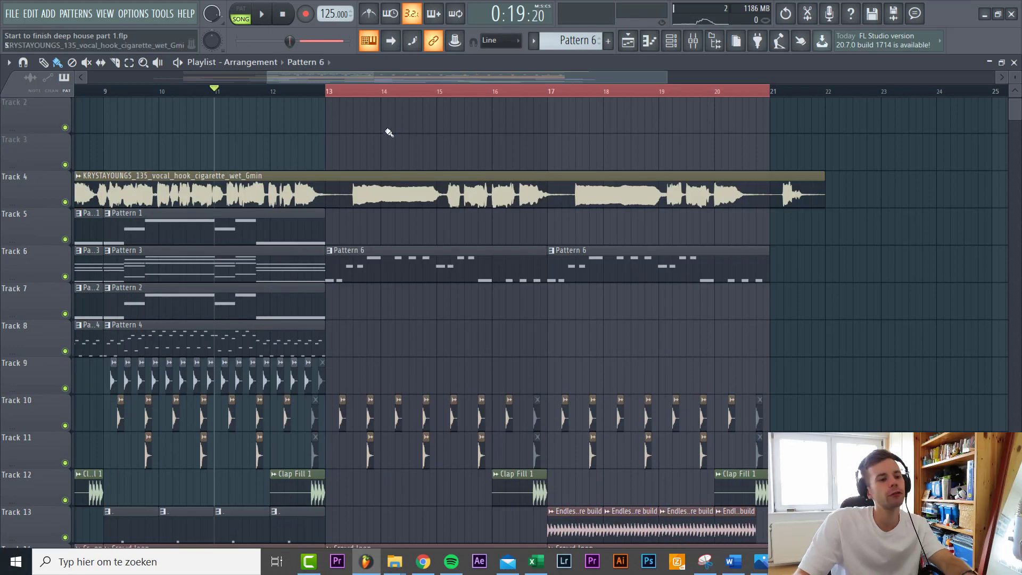
# Route the Serum #5 bass to a free mixer track and load FabFilter Pro-Q 2 in its first effect slot.
pyautogui.doubleClick(427, 274)
pyautogui.press('Escape')
pyautogui.click(452, 315)
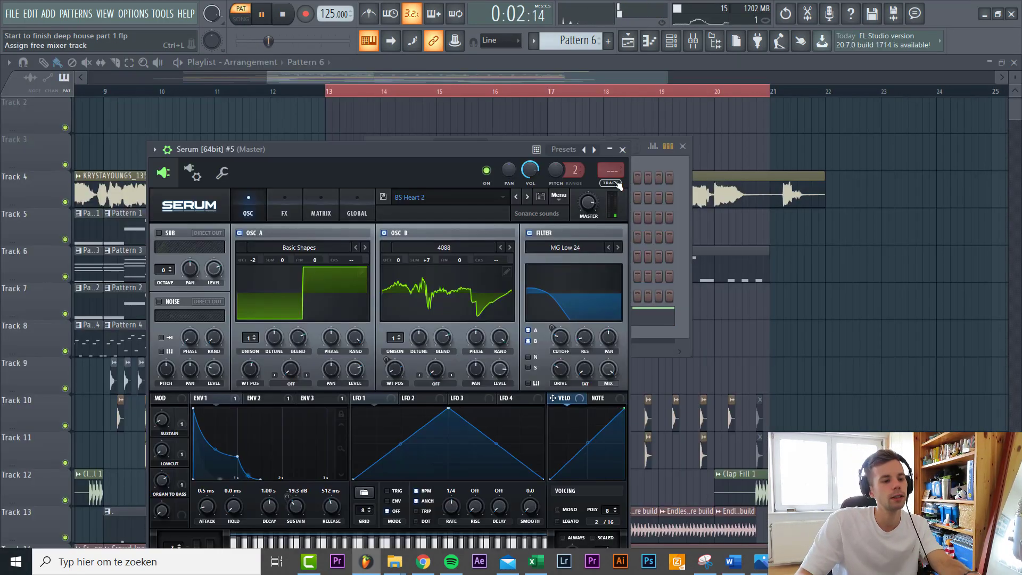
pyautogui.click(612, 182)
pyautogui.click(899, 104)
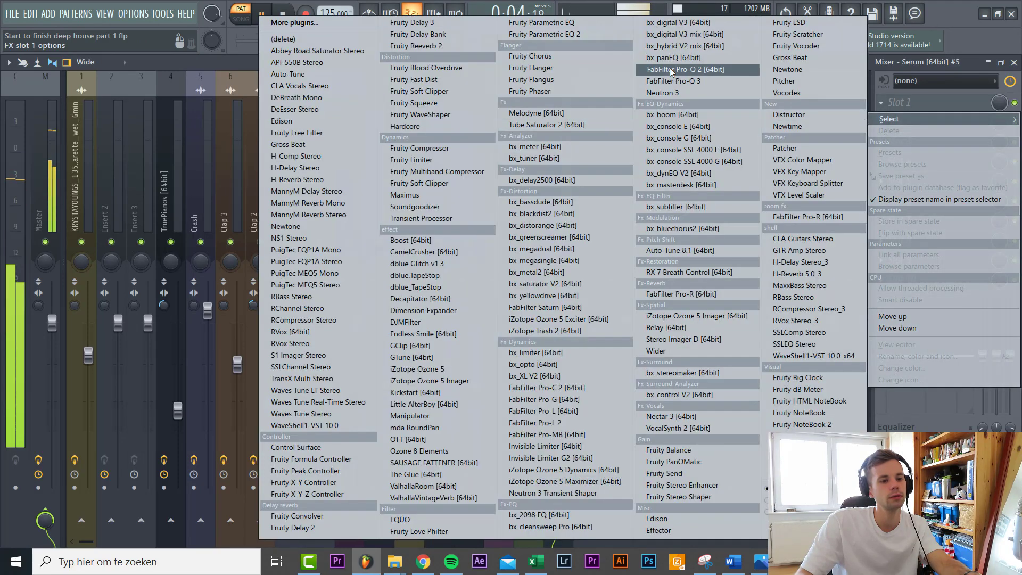
pyautogui.click(672, 70)
# Add an EQ band at about 45 Hz on the Serum #5 bass and change its shape to Low Cut.
pyautogui.click(193, 312)
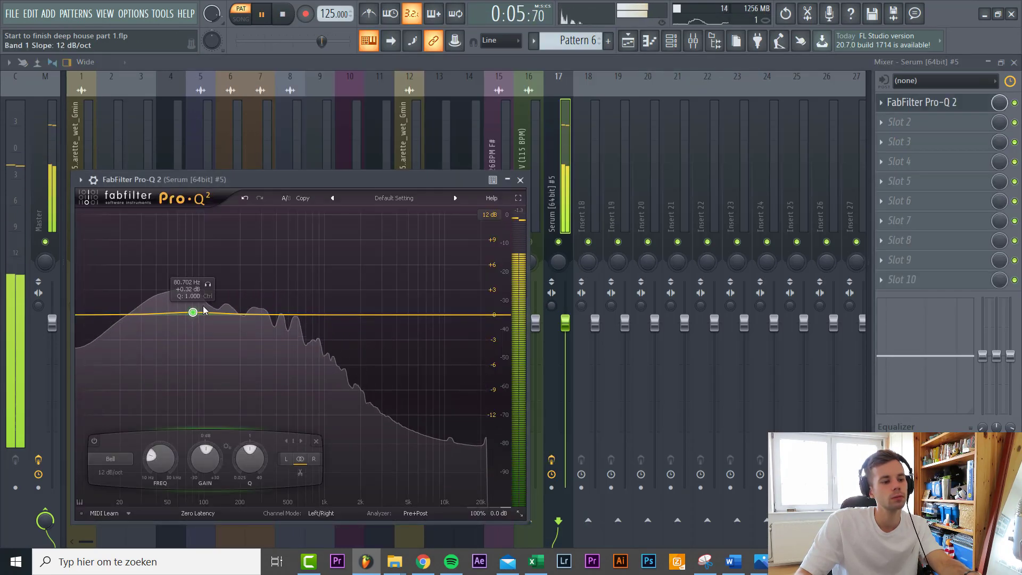
pyautogui.moveTo(207, 284); pyautogui.dragTo(168, 290)
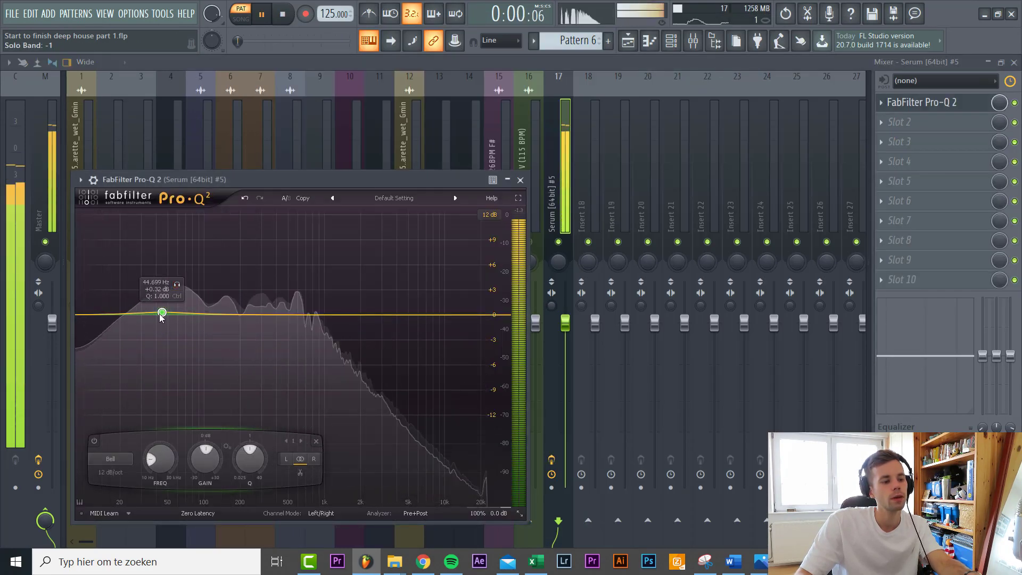
pyautogui.rightClick(161, 315)
pyautogui.moveTo(176, 336)
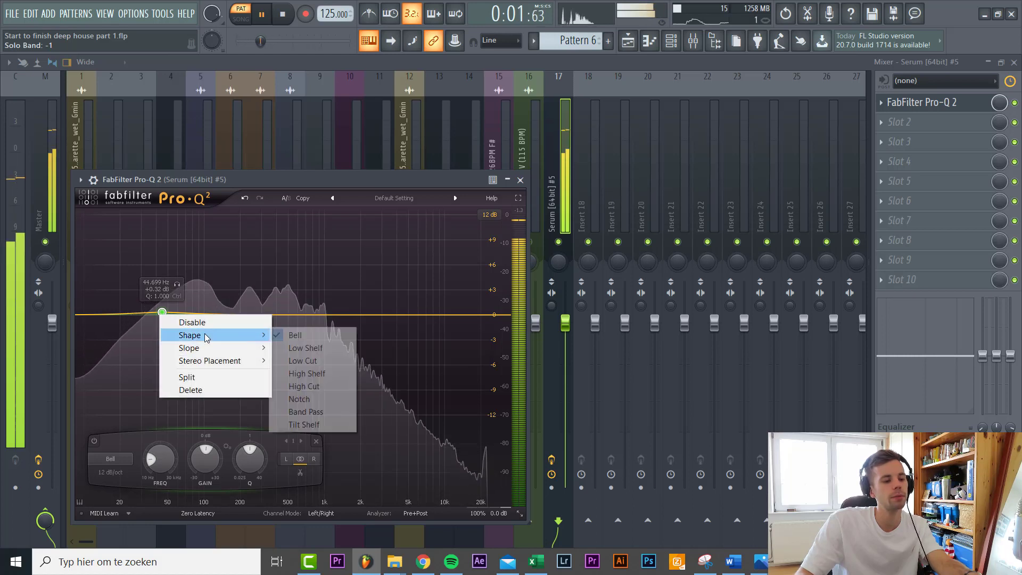
pyautogui.click(297, 361)
# Set the low cut band's slope to 24 dB/oct and its frequency to 100 Hz.
pyautogui.scroll(3, 145, 289)
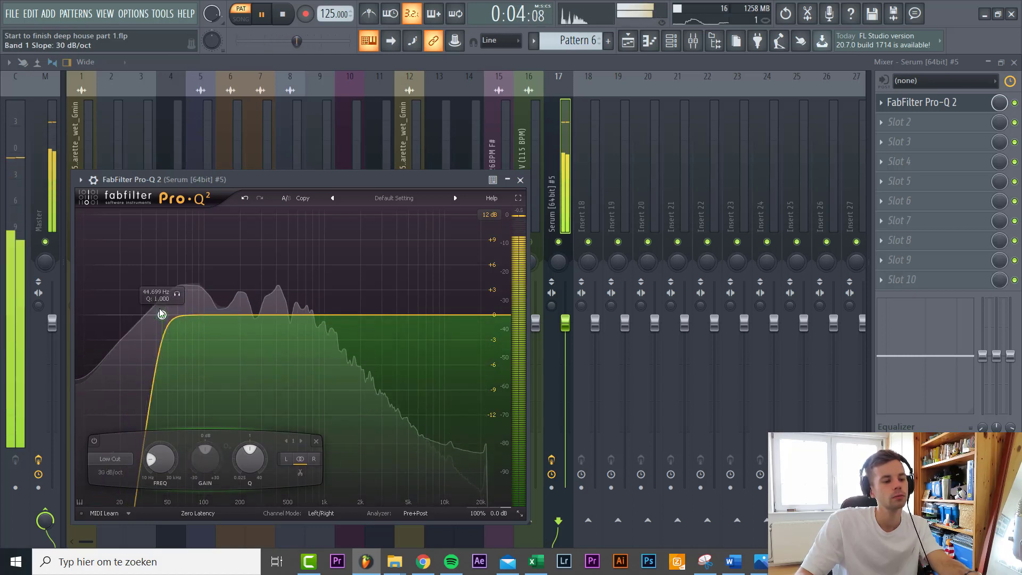
pyautogui.moveTo(162, 314); pyautogui.dragTo(197, 316)
pyautogui.scroll(-1, 198, 316)
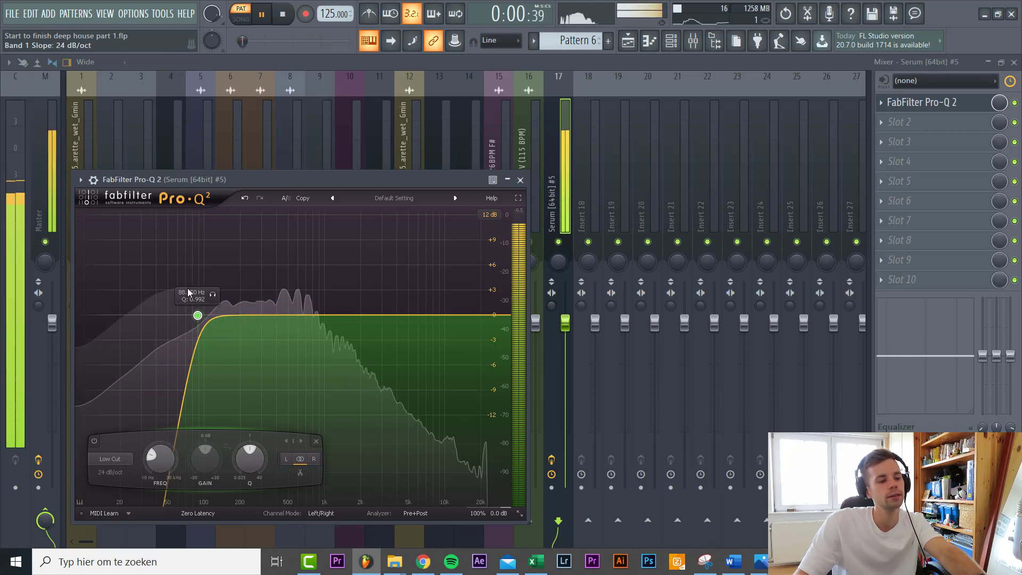
pyautogui.write('100')
pyautogui.press('Return')
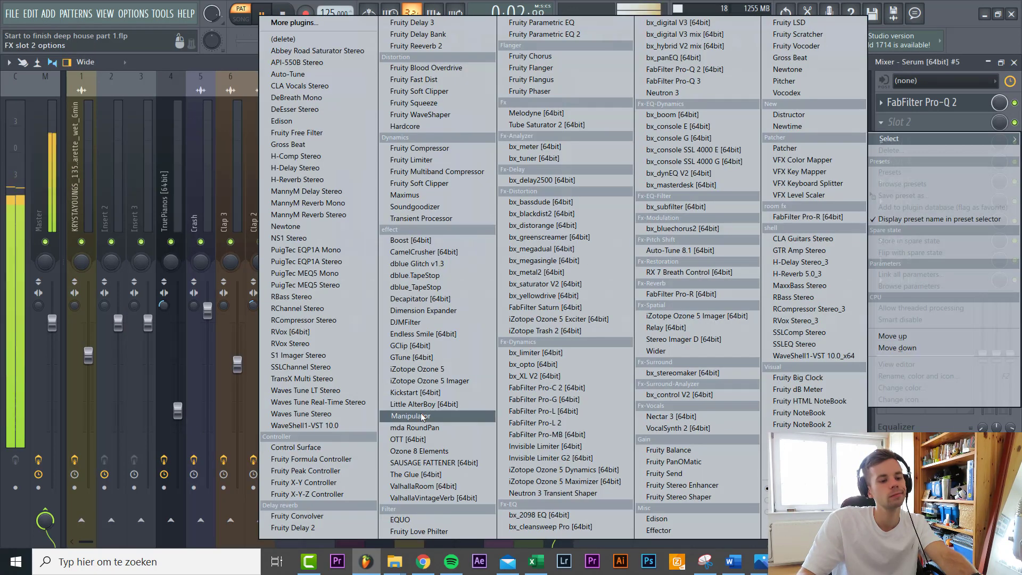
# Load OTT in the second effect slot of the Serum #5 track, setting its Depth to 22 % and lowering the downward compression.
pyautogui.click(408, 440)
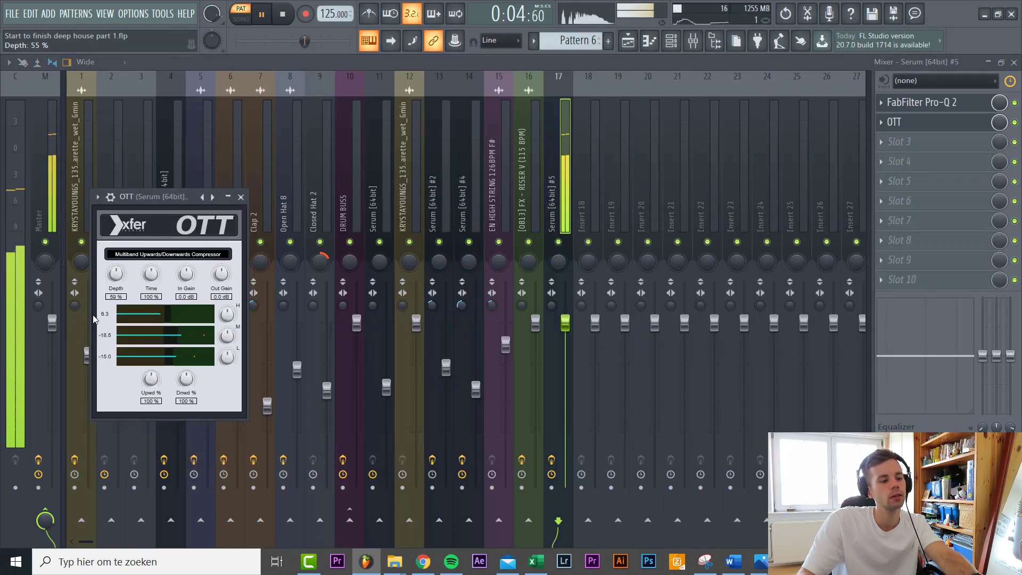
pyautogui.moveTo(91, 315); pyautogui.dragTo(91, 334)
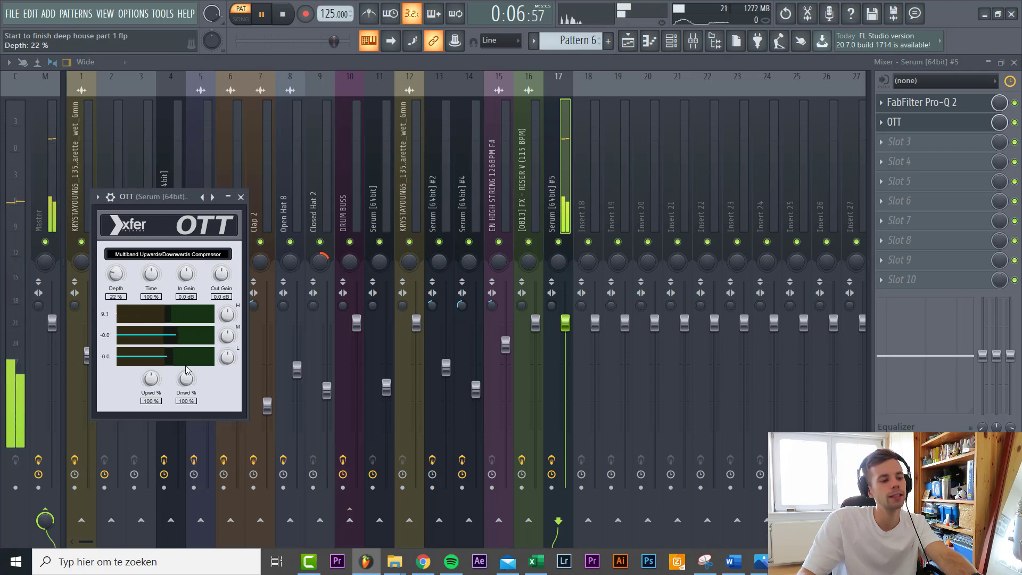
pyautogui.moveTo(186, 379); pyautogui.dragTo(186, 383)
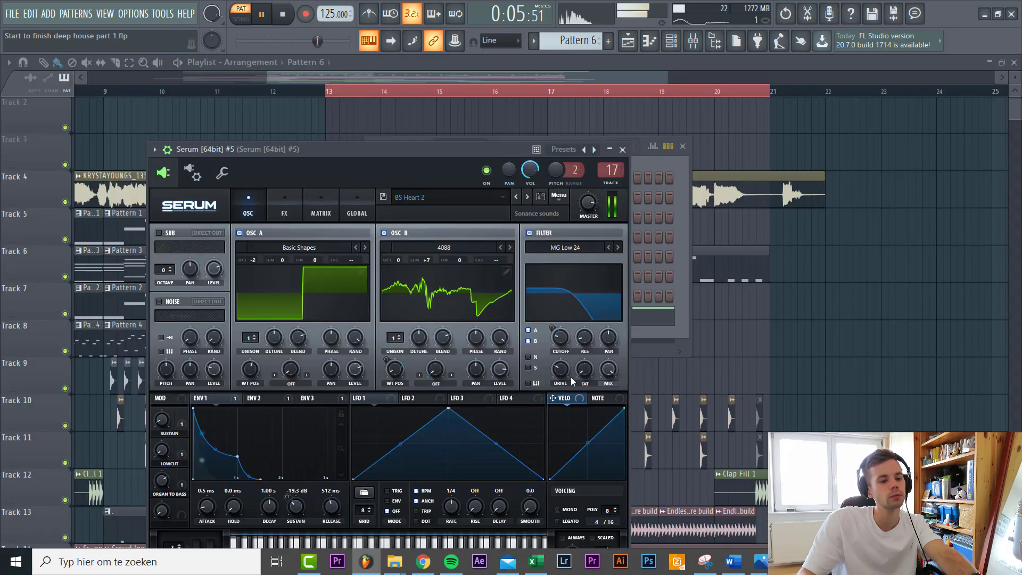
pyautogui.press('Escape')
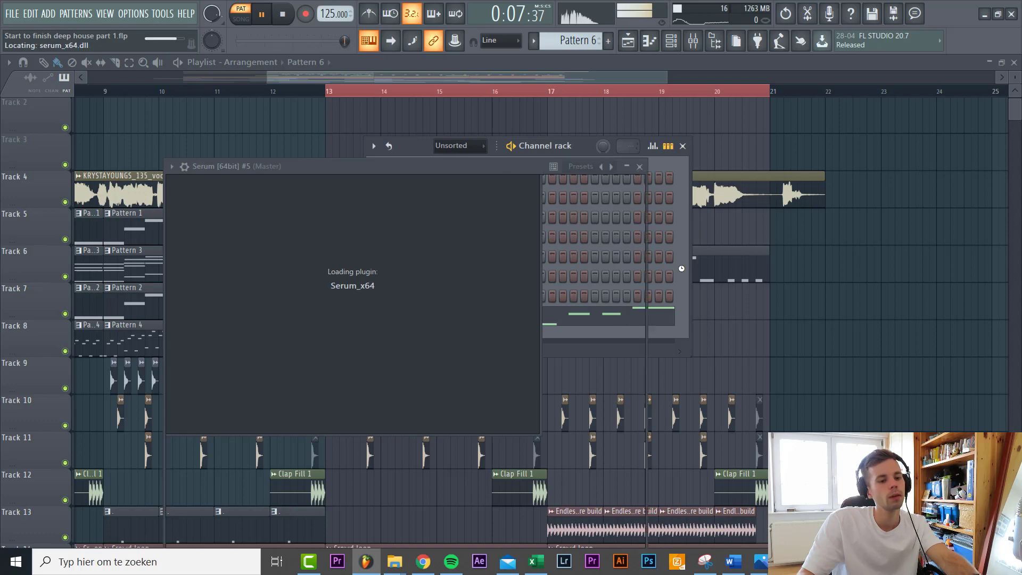
# Duplicate the Serum #5 bassline notes onto a new Serum channel on mixer track 17, with Serum #5 muted.
pyautogui.click(495, 340)
pyautogui.hotkey('ctrl', 'v')
pyautogui.click(461, 339)
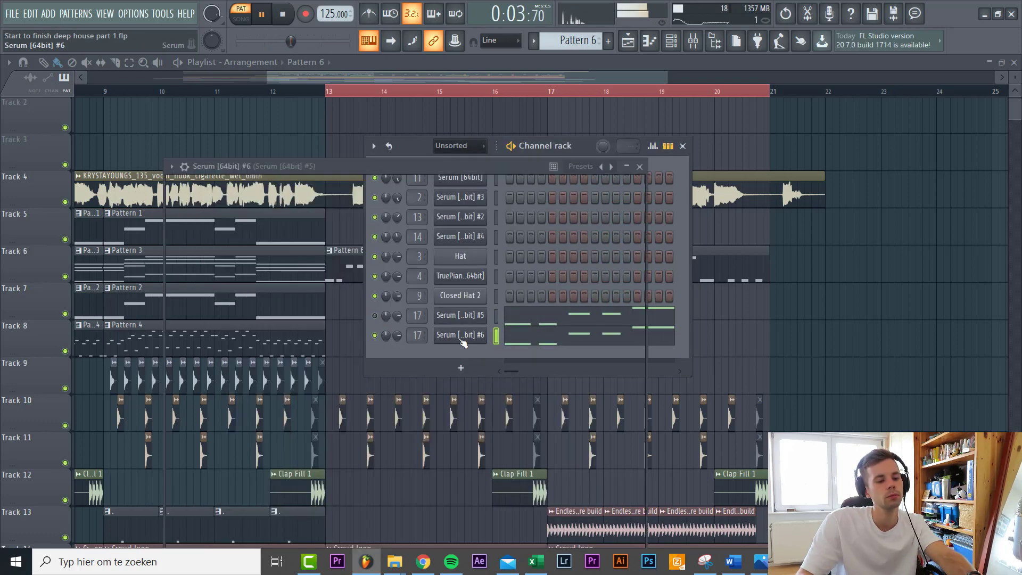
# Audition the bass presets in the new Serum #6 instance and choose BS Corry.
pyautogui.click(461, 338)
pyautogui.click(544, 186)
pyautogui.press('space')
pyautogui.click(542, 185)
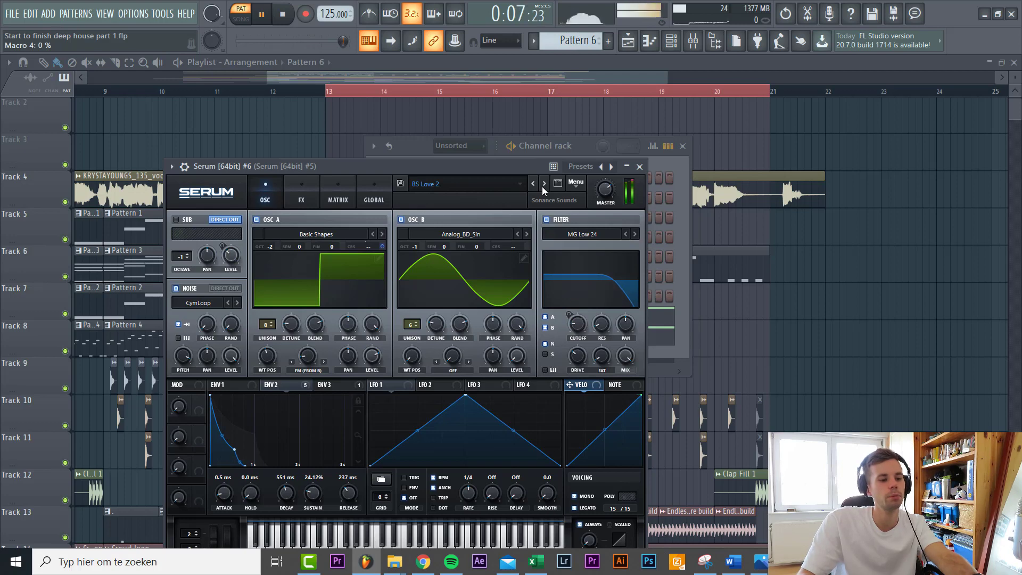
pyautogui.click(544, 183)
pyautogui.click(544, 184)
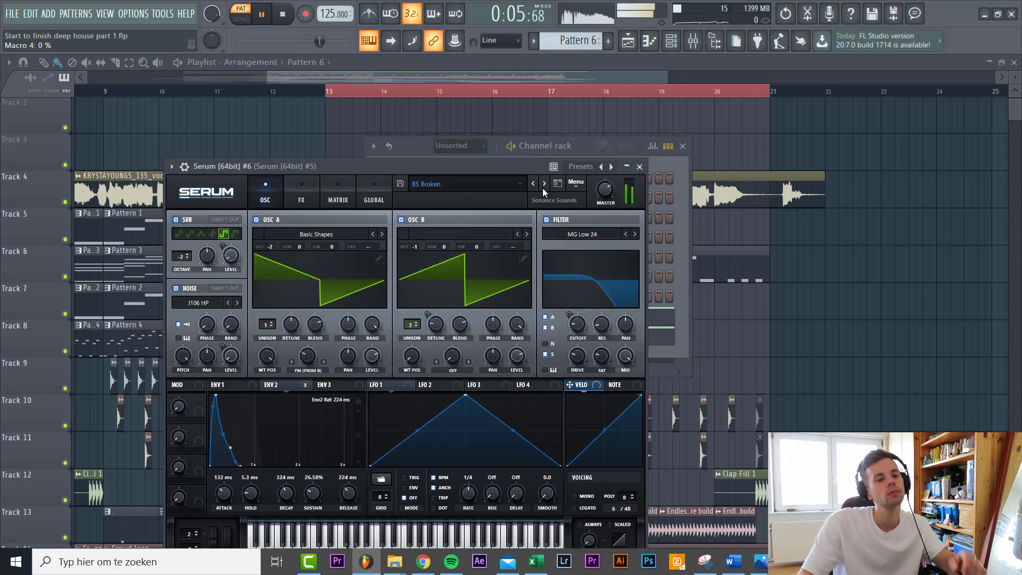
pyautogui.click(543, 186)
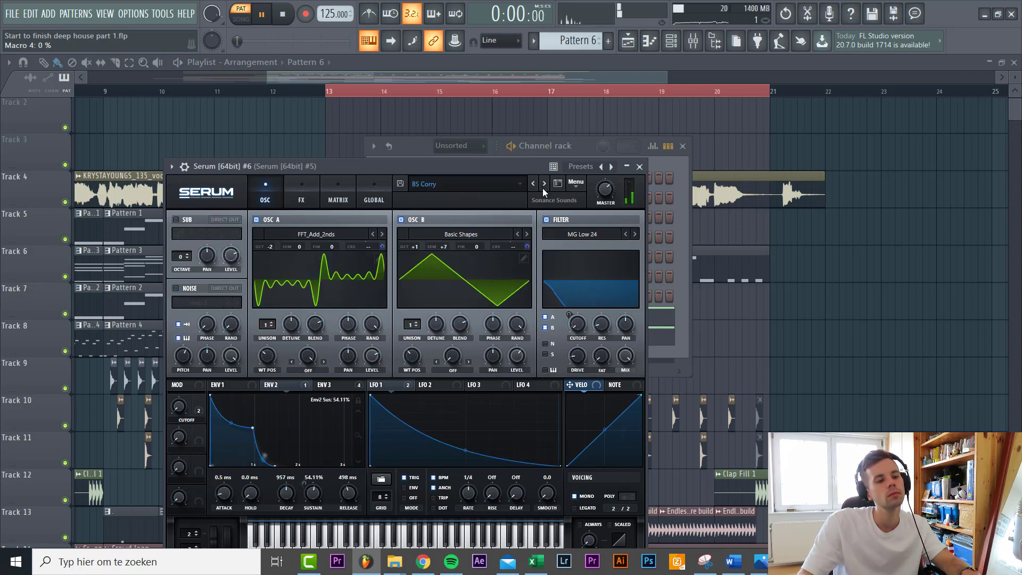
# Unmute the Serum #5 channel so both bass layers play together, and select it in the channel rack.
pyautogui.click(684, 267)
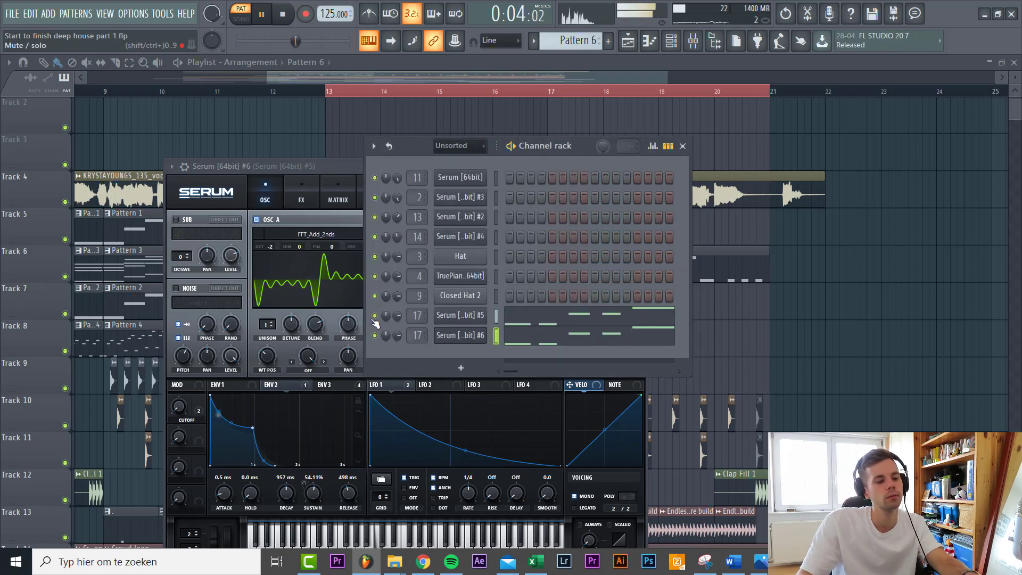
pyautogui.click(439, 321)
pyautogui.click(441, 322)
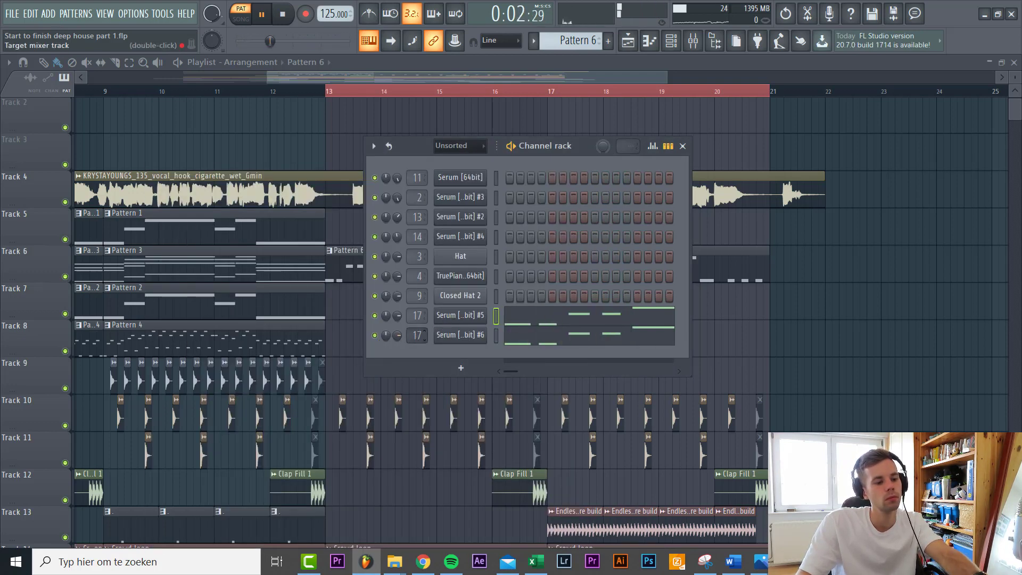
# Send Serum #6 to its own mixer track 18 and load FabFilter Pro-Q 2 in the first effect slot.
pyautogui.click(457, 335)
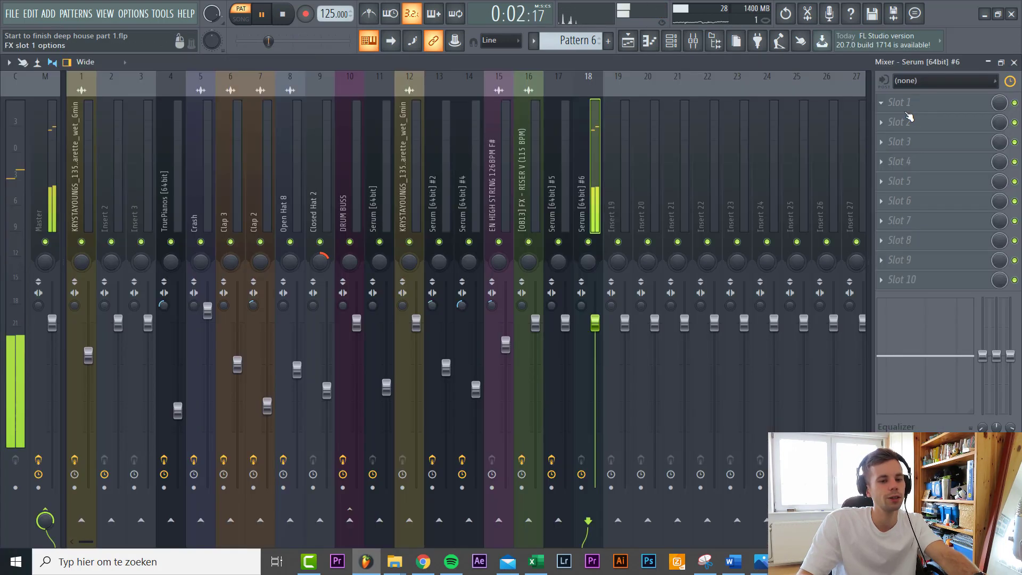
pyautogui.click(908, 104)
pyautogui.click(671, 69)
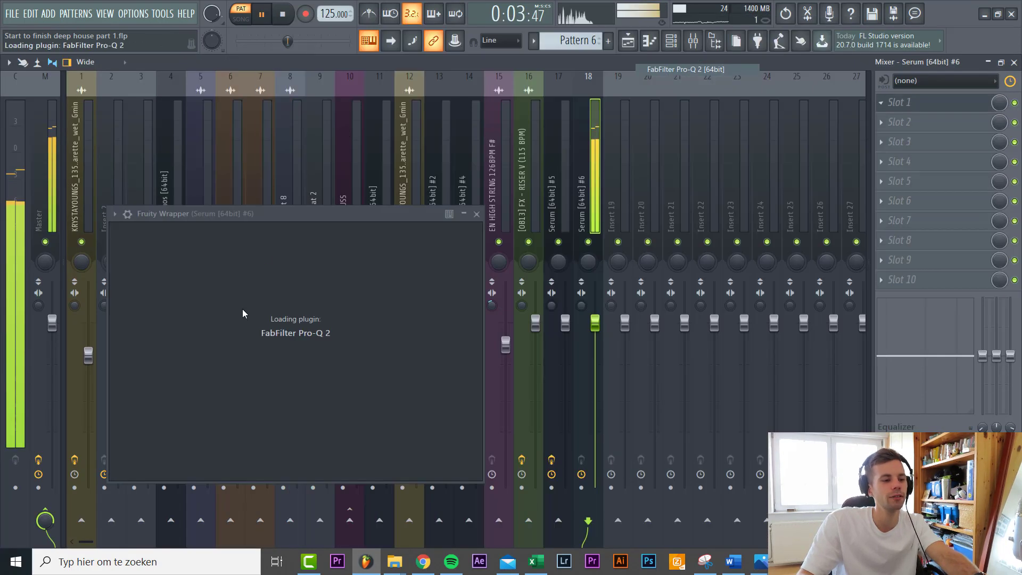
# Add a low cut band at about 147 Hz with a 24 dB/oct slope to the Serum #6 equalizer.
pyautogui.click(253, 350)
pyautogui.rightClick(253, 349)
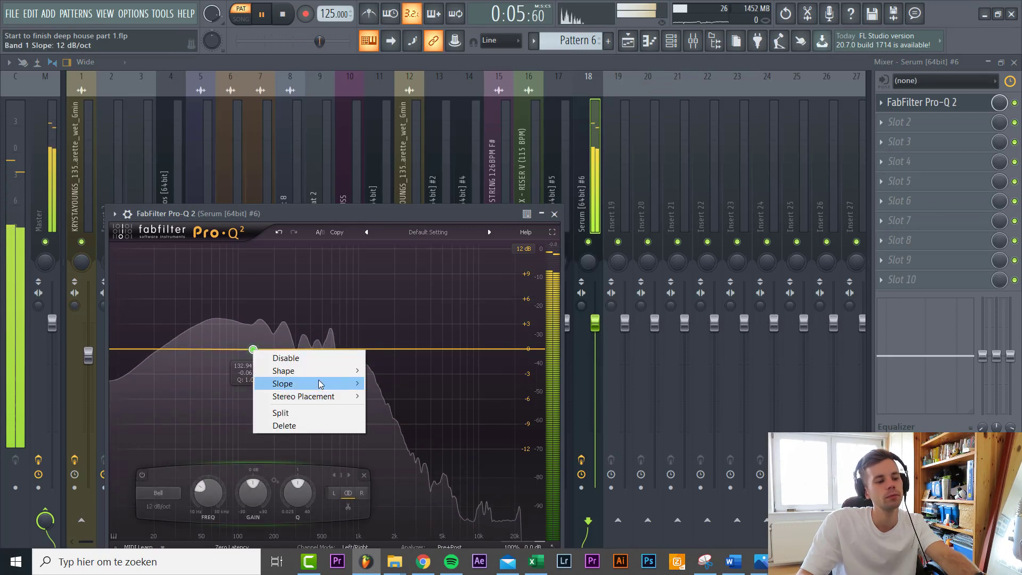
pyautogui.moveTo(313, 370)
pyautogui.click(398, 397)
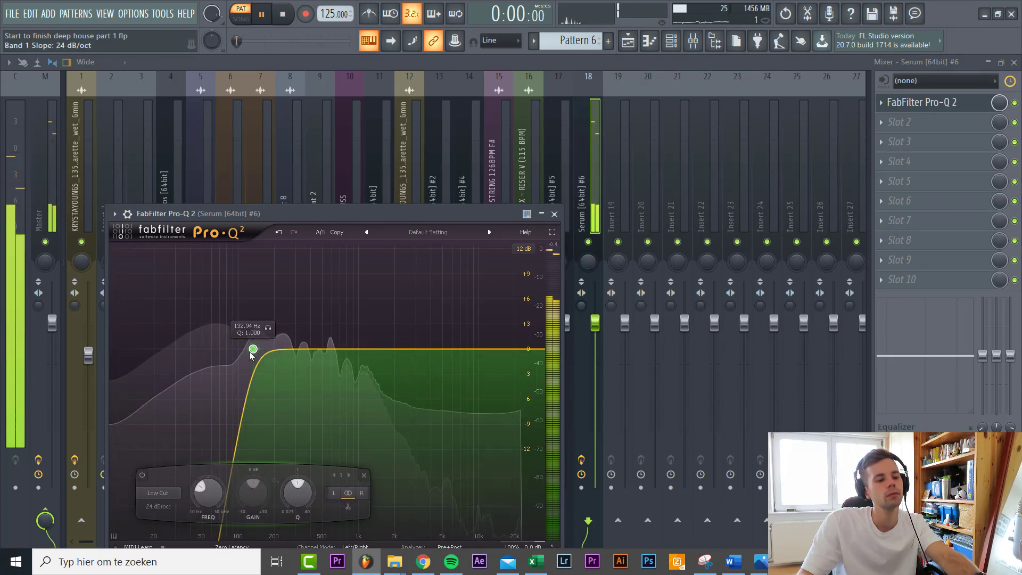
pyautogui.moveTo(249, 352); pyautogui.dragTo(258, 349)
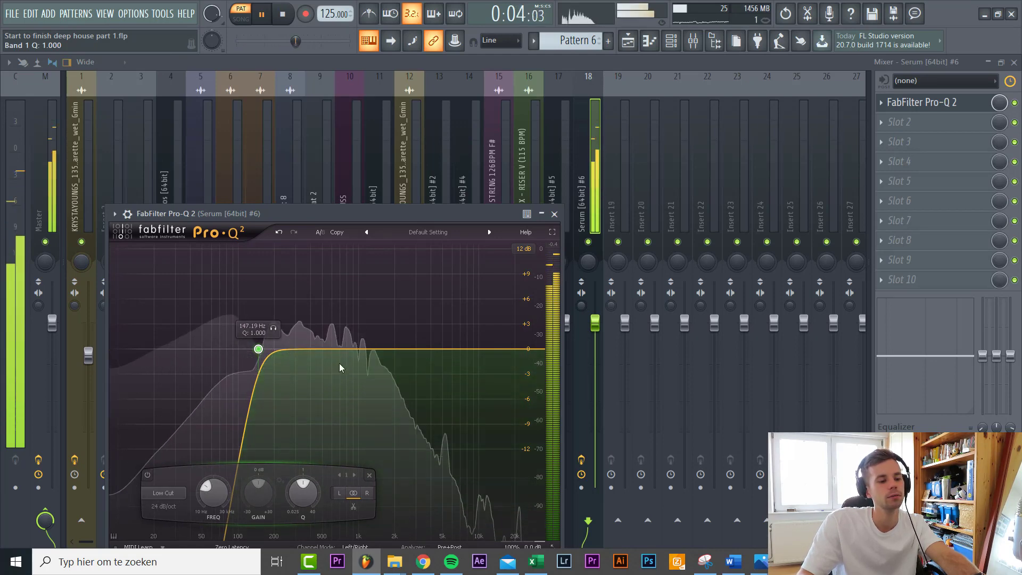
pyautogui.click(555, 214)
pyautogui.click(573, 230)
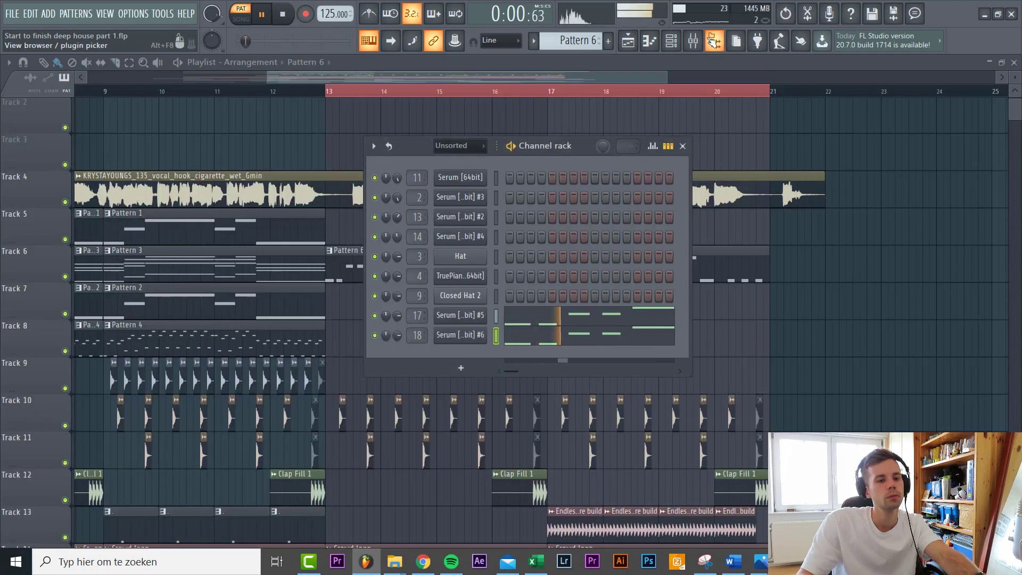
# Balance the two bass layers by lowering the Serum #6 and Serum #5 mixer faders.
pyautogui.click(692, 41)
pyautogui.scroll(-3, 599, 334)
pyautogui.scroll(3, 600, 354)
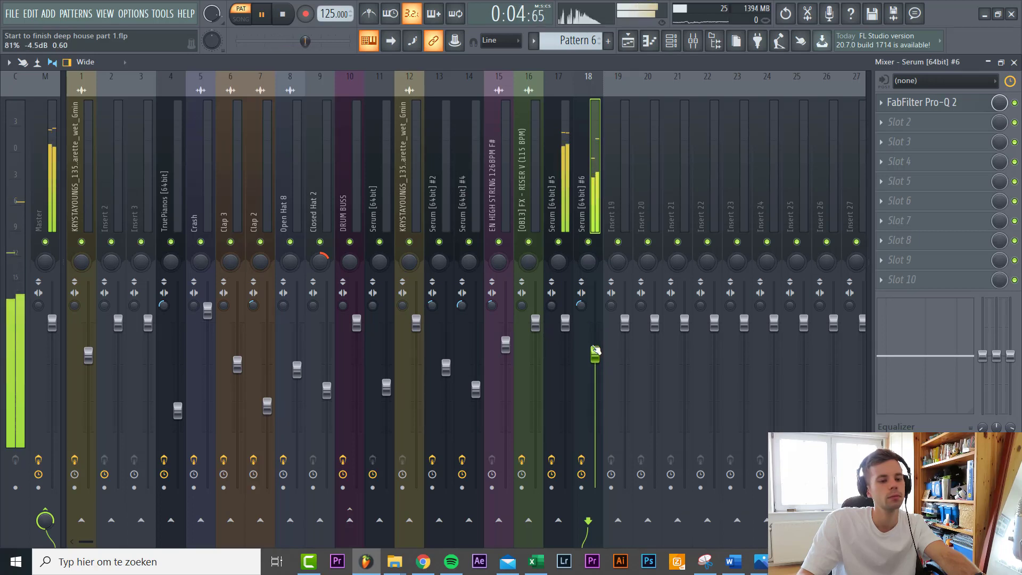
pyautogui.moveTo(566, 330); pyautogui.dragTo(566, 326)
pyautogui.scroll(2, 598, 364)
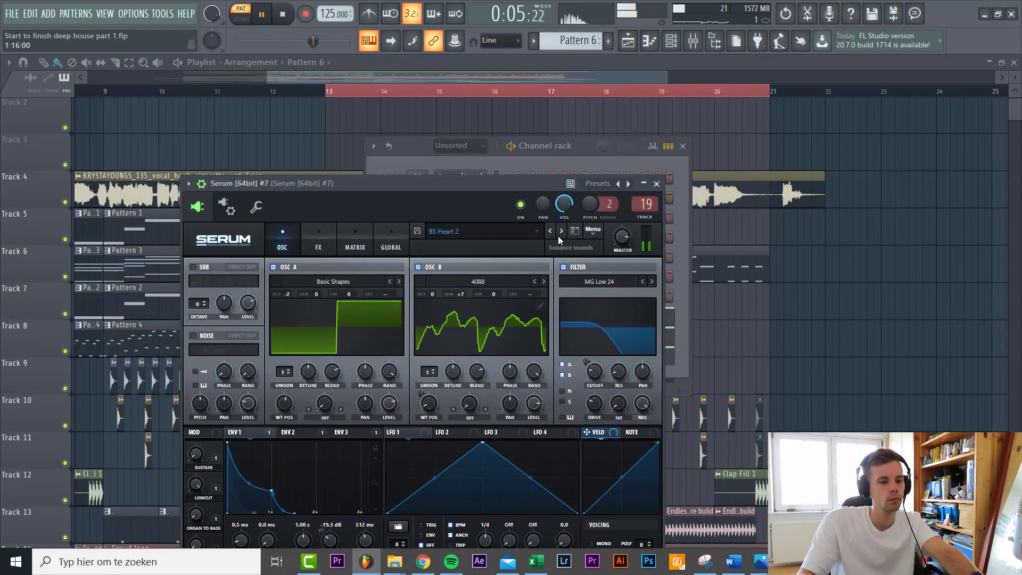
# Audition bass presets in the new Serum #7 layer and adjust the LOWCUT macro of Serum #5.
pyautogui.click(550, 237)
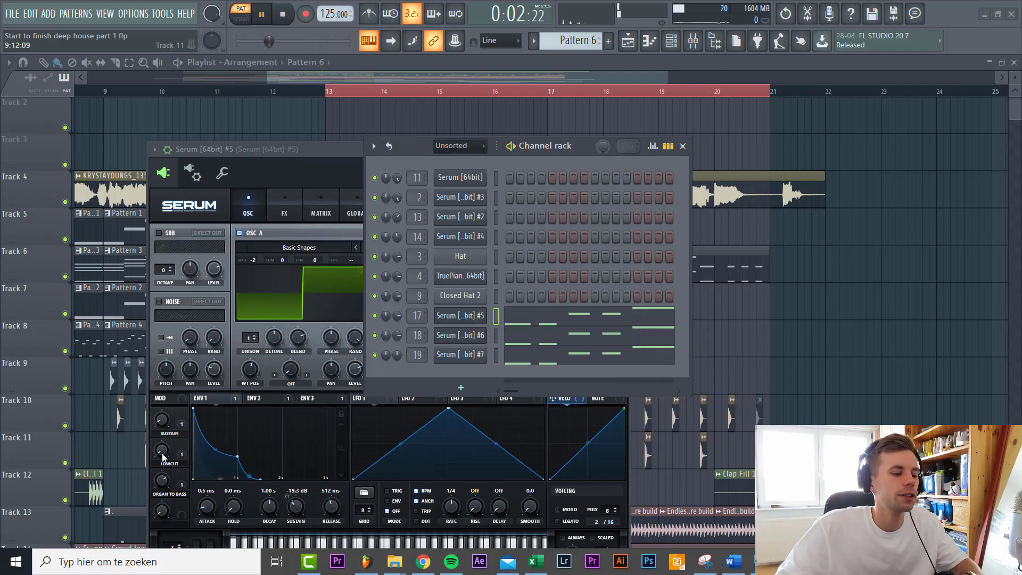
pyautogui.click(163, 457)
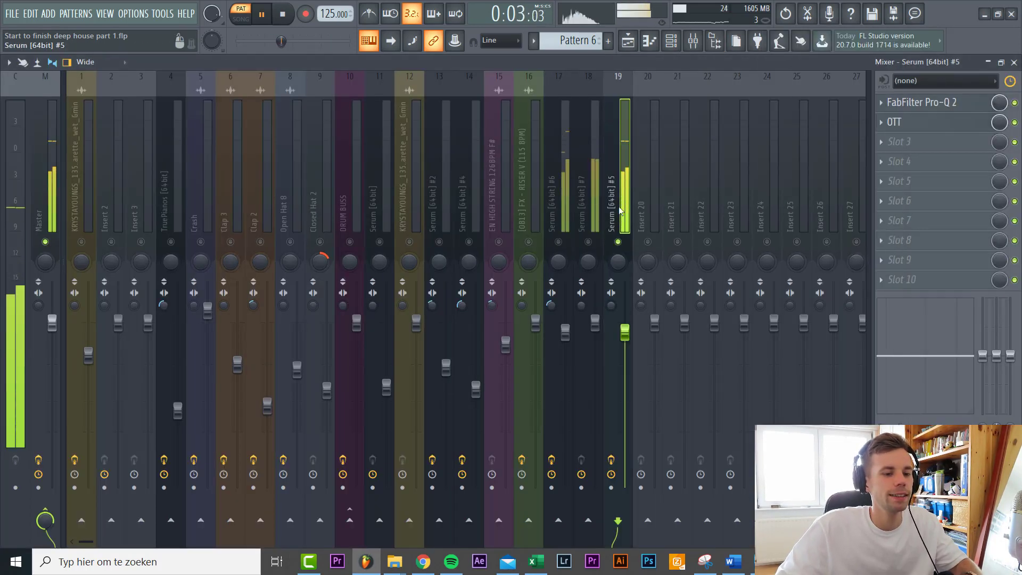
# Load a second FabFilter Pro-Q 2 in slot 3 of the Serum #5 track and cut about 2.3 dB around 2767 Hz.
pyautogui.hscroll(3, 573, 212)
pyautogui.click(899, 142)
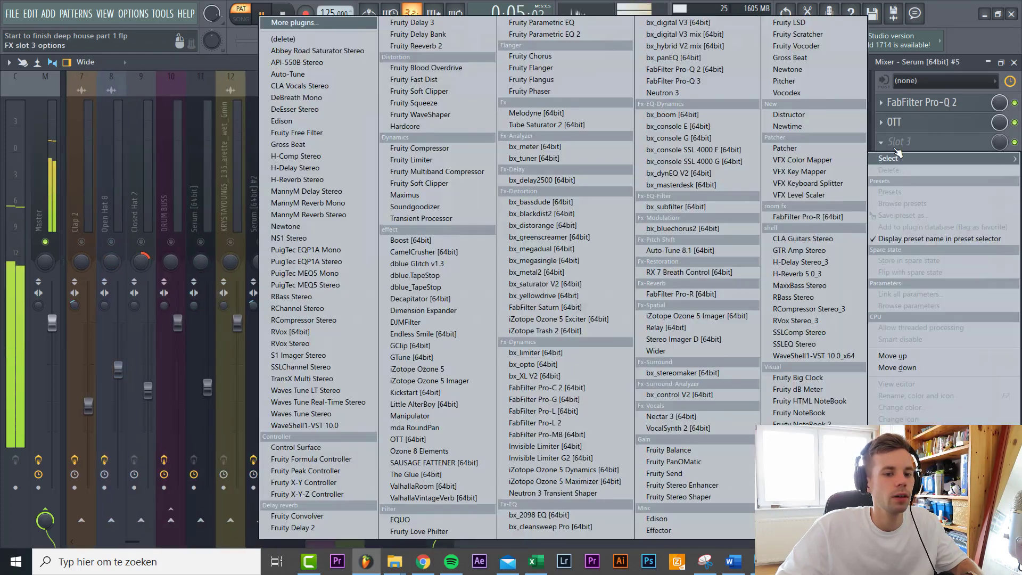
pyautogui.click(662, 68)
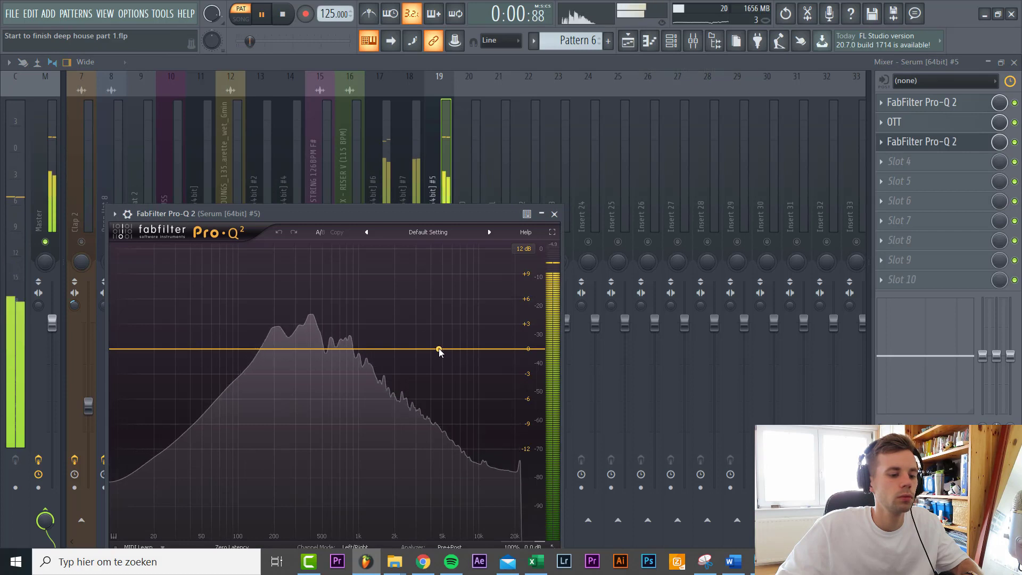
pyautogui.click(431, 349)
pyautogui.moveTo(442, 326); pyautogui.dragTo(412, 368)
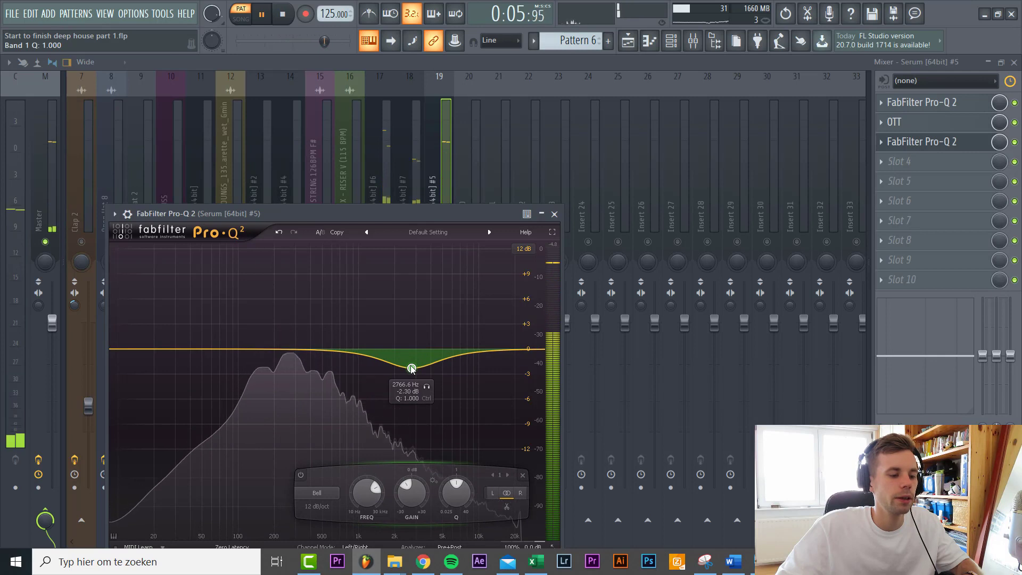
# Add a low cut below the Serum #5 bass frequencies and a high cut at about 1276 Hz in the second Pro-Q 2.
pyautogui.click(228, 349)
pyautogui.rightClick(228, 349)
pyautogui.moveTo(287, 371)
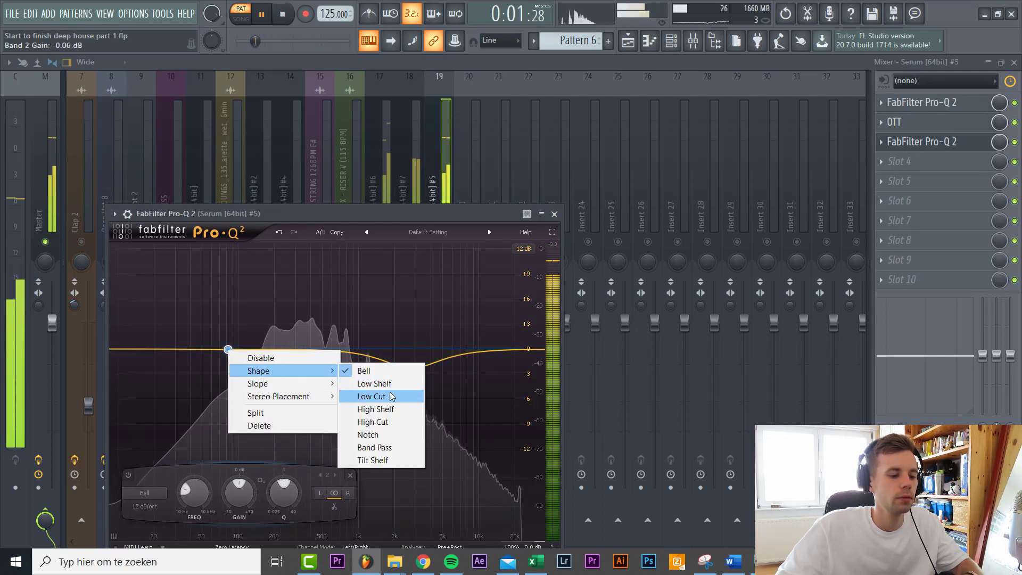
pyautogui.click(368, 395)
pyautogui.moveTo(513, 350); pyautogui.dragTo(372, 353)
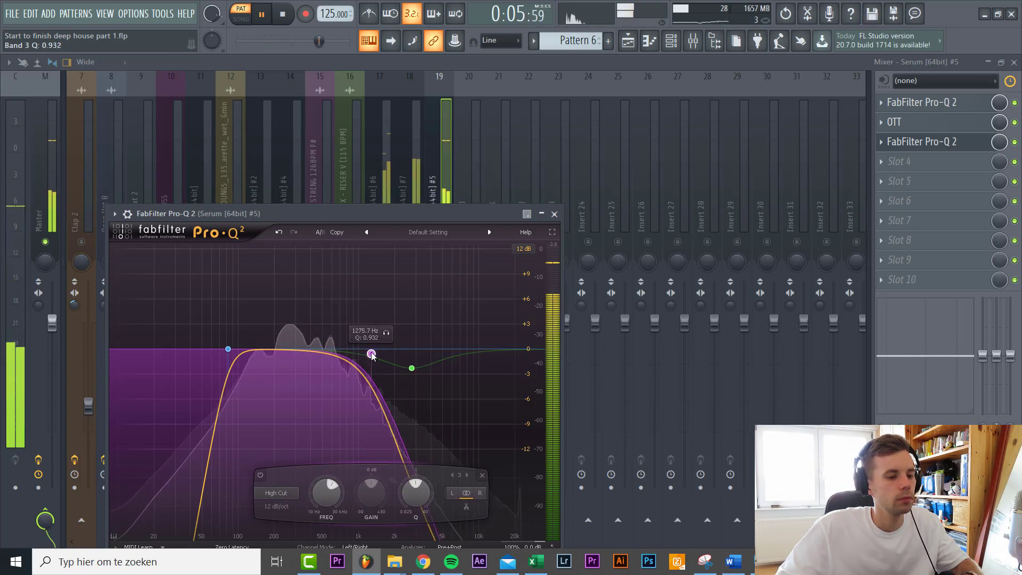
# Solo Serum #6 along with Serum #5 and move its mixer track to insert 19, directly after Serum #5.
pyautogui.click(439, 205)
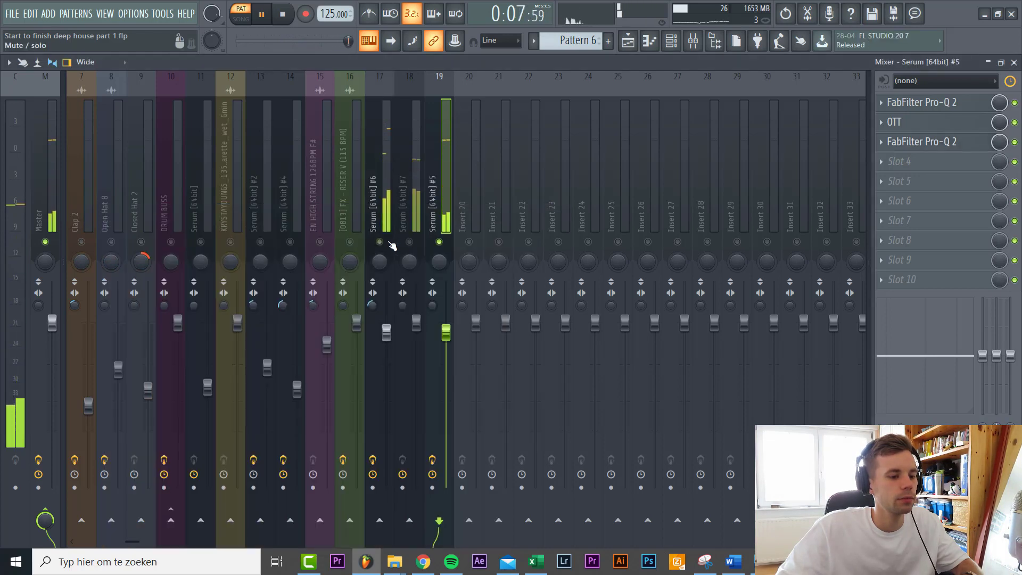
pyautogui.moveTo(373, 200); pyautogui.dragTo(410, 205)
pyautogui.hotkey('alt', 'Right')
# Add a bell boost of about 2.3 dB around 1225 Hz in the Pro-Q 2 on the Serum #6 track.
pyautogui.click(927, 104)
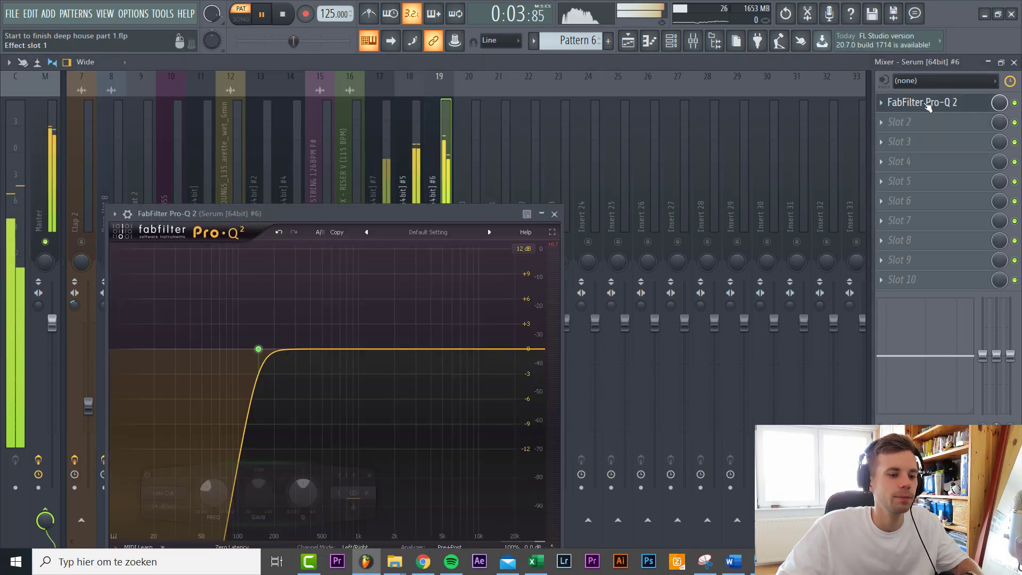
pyautogui.doubleClick(369, 339)
pyautogui.click(384, 311)
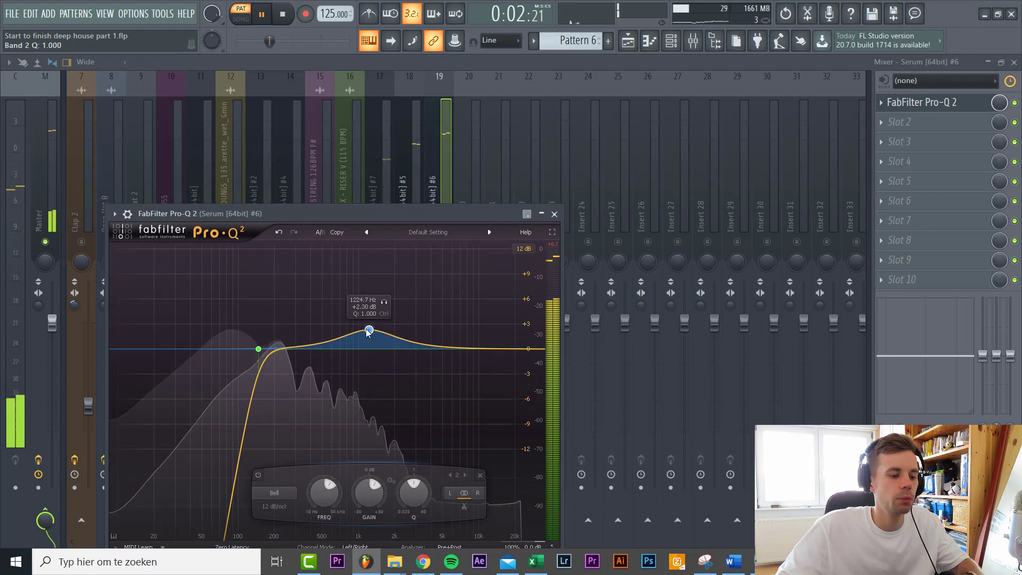
pyautogui.click(553, 213)
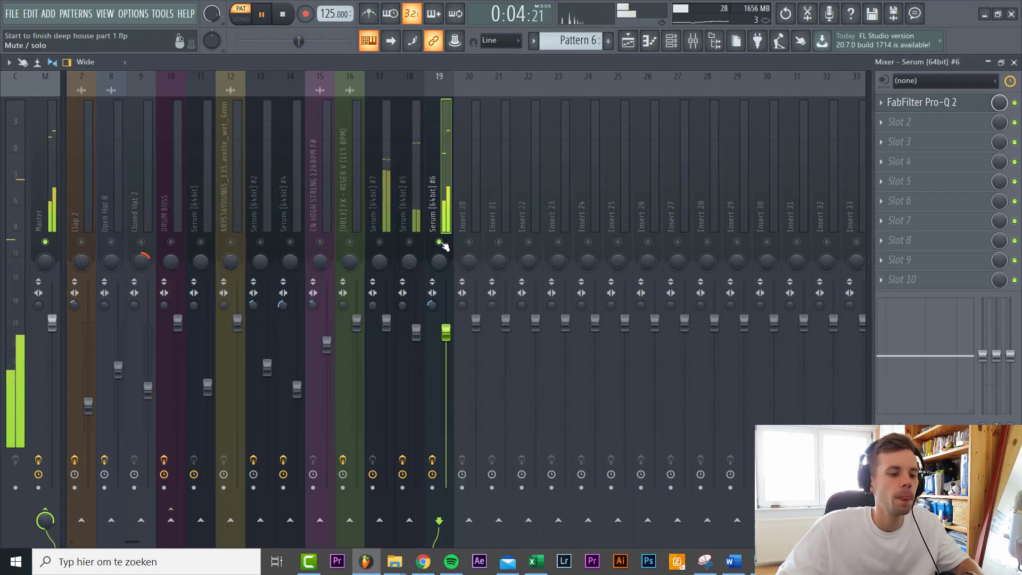
# Load FabFilter Pro-C 2 in slot 2 of the Serum #6 track, adjusting the attack and setting the threshold to about -9.7 dB.
pyautogui.moveTo(895, 137)
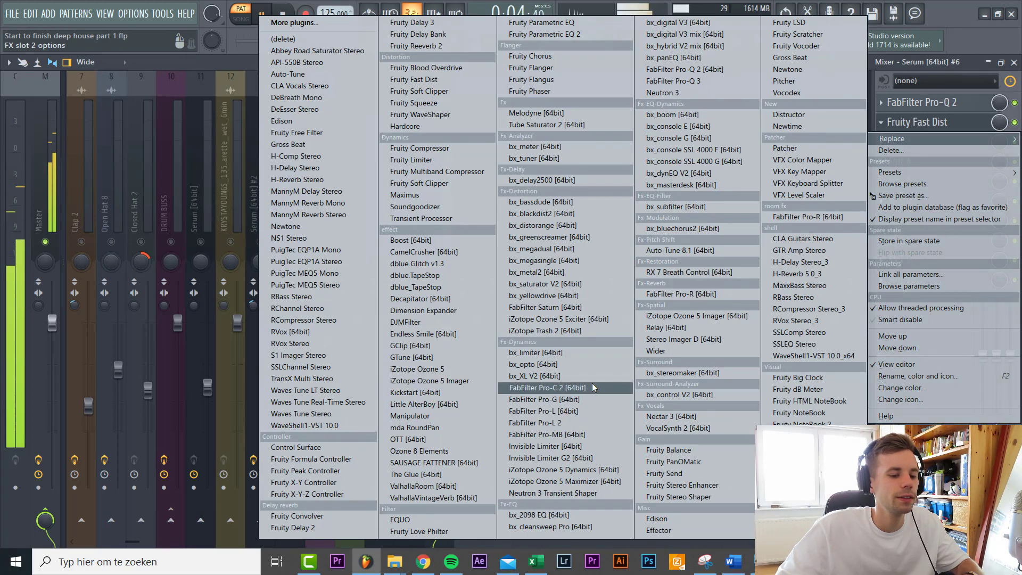
pyautogui.click(592, 384)
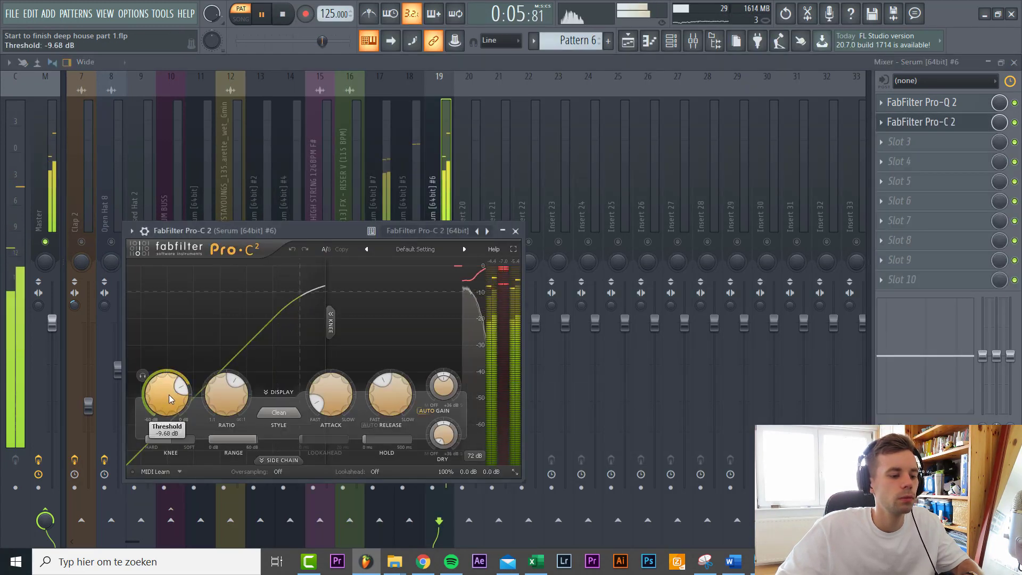
pyautogui.moveTo(327, 407); pyautogui.dragTo(327, 367)
pyautogui.moveTo(168, 385); pyautogui.dragTo(168, 388)
# Unmute the Serum #5 track and route Serum #5 and Serum #6 together to insert 20 only.
pyautogui.click(409, 221)
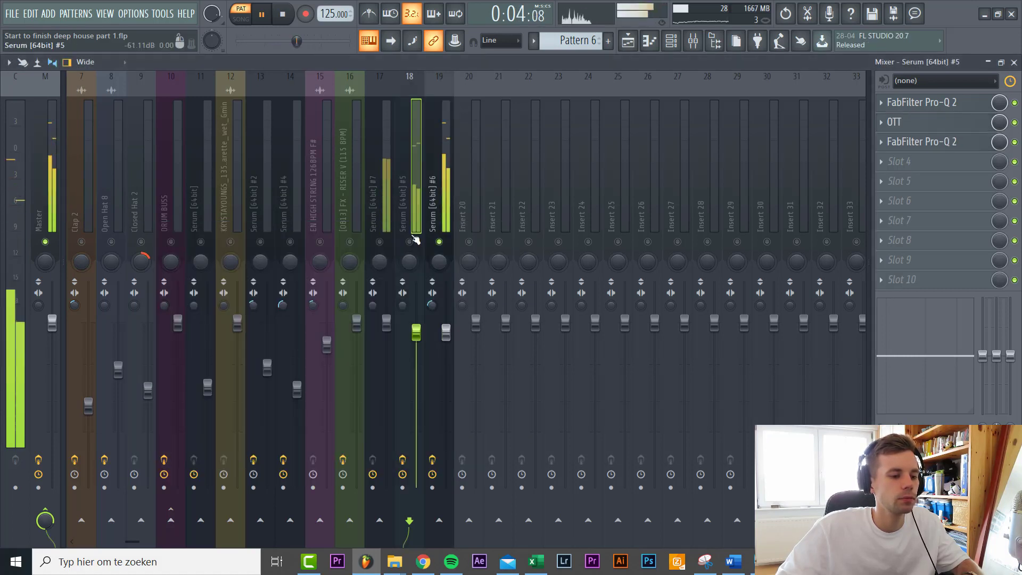
pyautogui.click(409, 242)
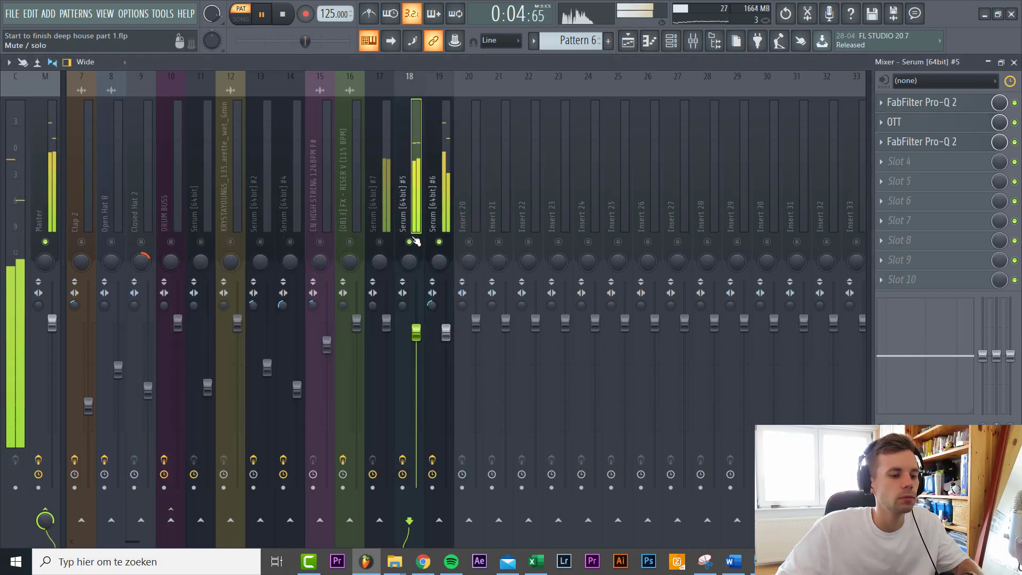
pyautogui.doubleClick(427, 207)
pyautogui.click(445, 198)
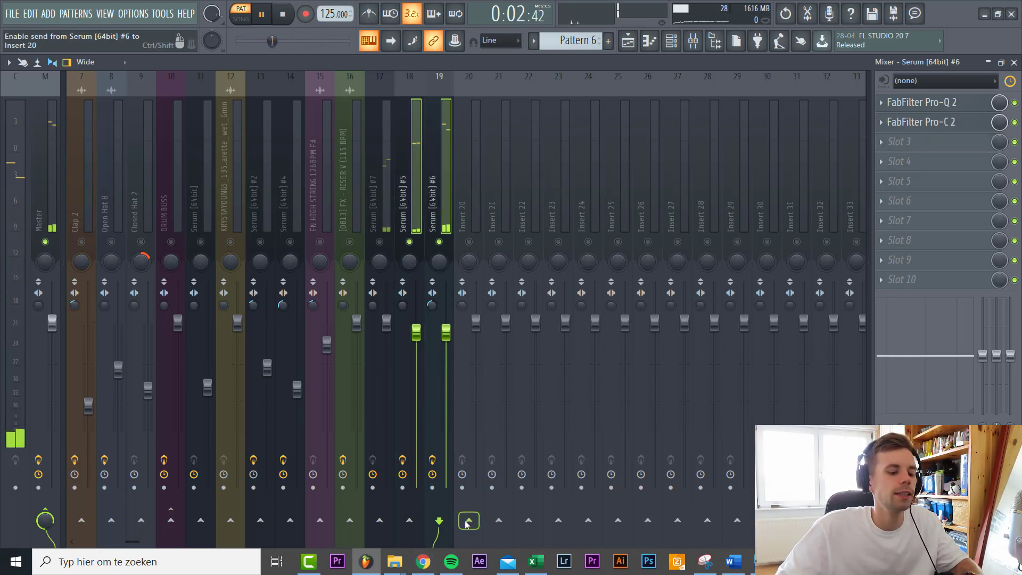
pyautogui.rightClick(469, 520)
pyautogui.click(506, 503)
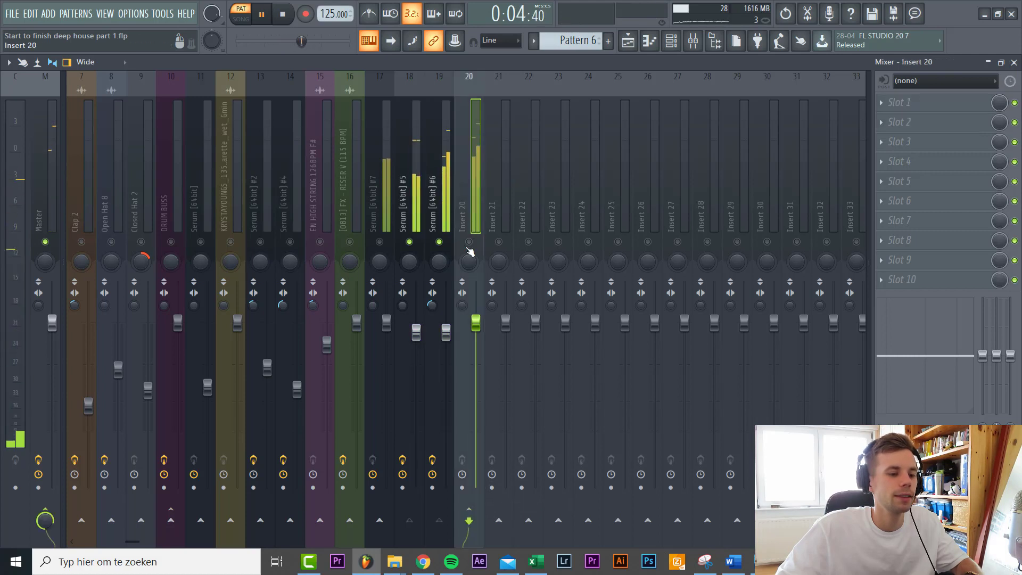
# Unmute insert 20, rename it Buss and give it a purple colour.
pyautogui.click(476, 159)
pyautogui.rightClick(475, 163)
pyautogui.click(523, 87)
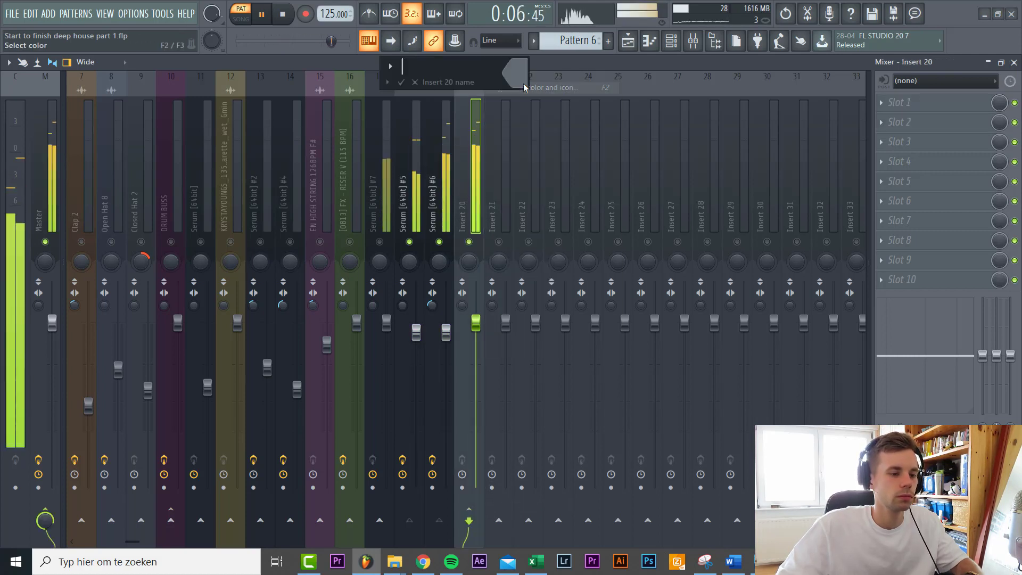
pyautogui.write('Buss')
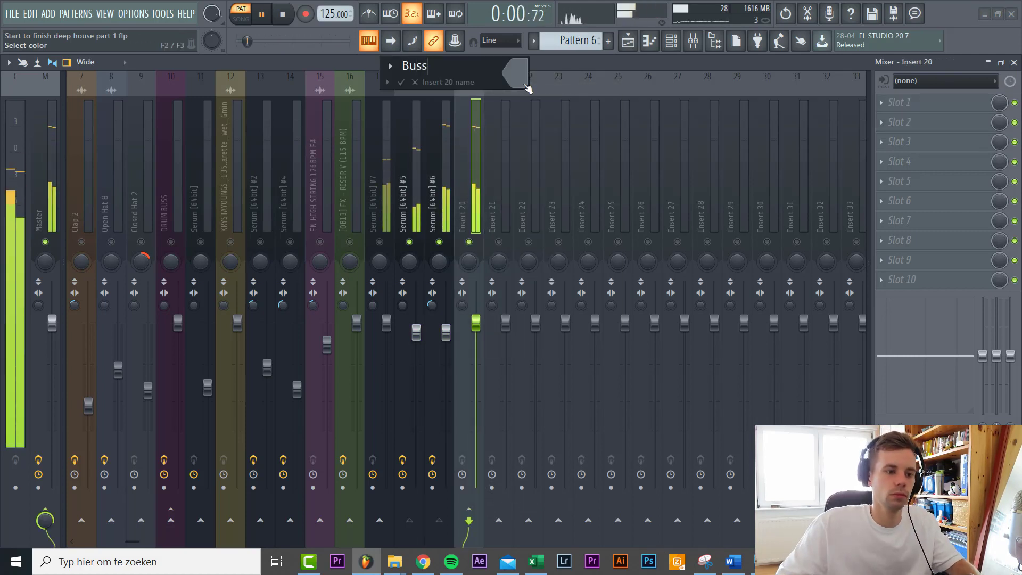
pyautogui.press('F2')
pyautogui.press('Return')
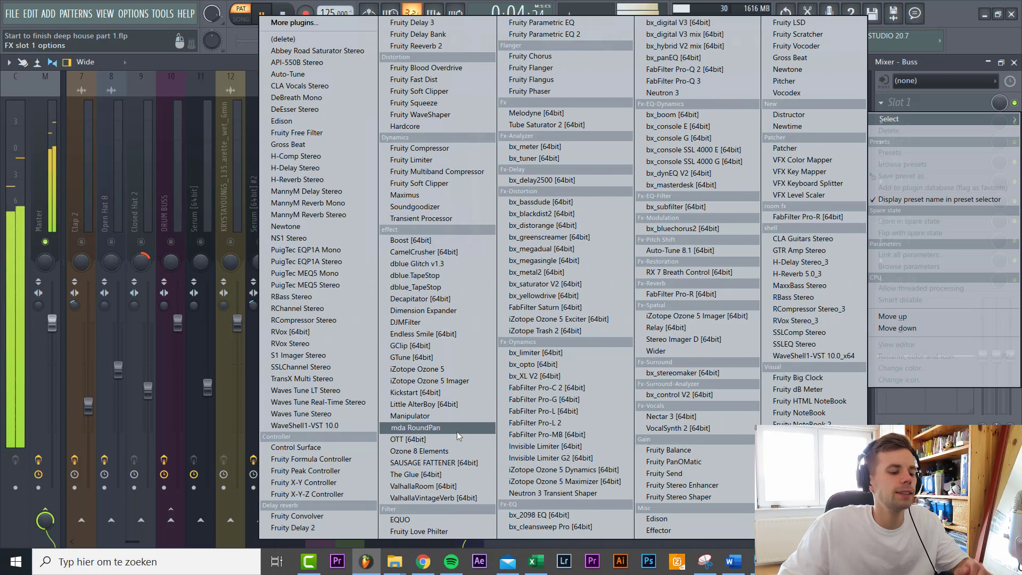
# Load The Glue in slot 1 of the Buss track, set the attack to 3 ms, lower the threshold and raise the makeup gain.
pyautogui.click(448, 473)
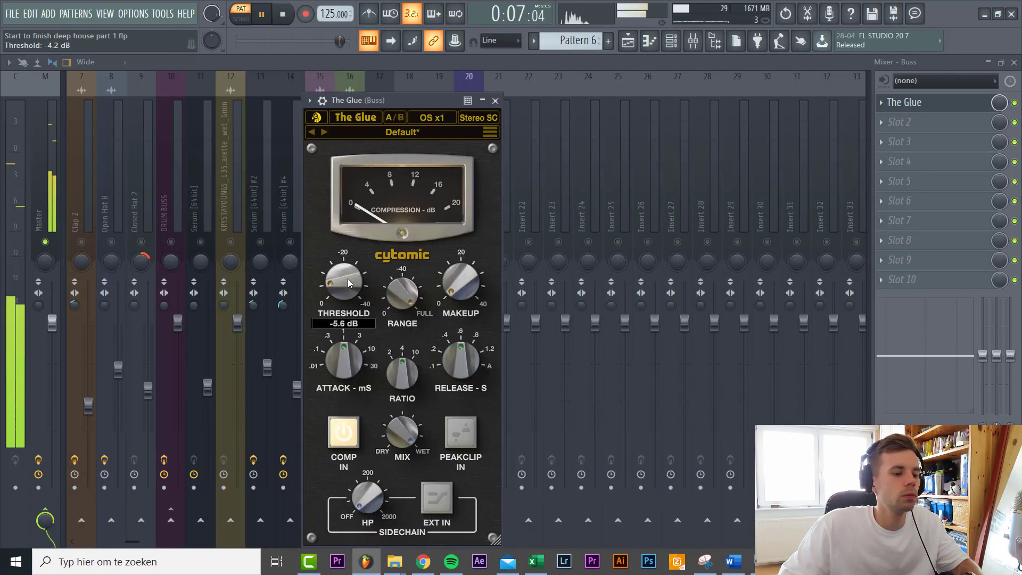
pyautogui.moveTo(331, 360); pyautogui.dragTo(363, 375)
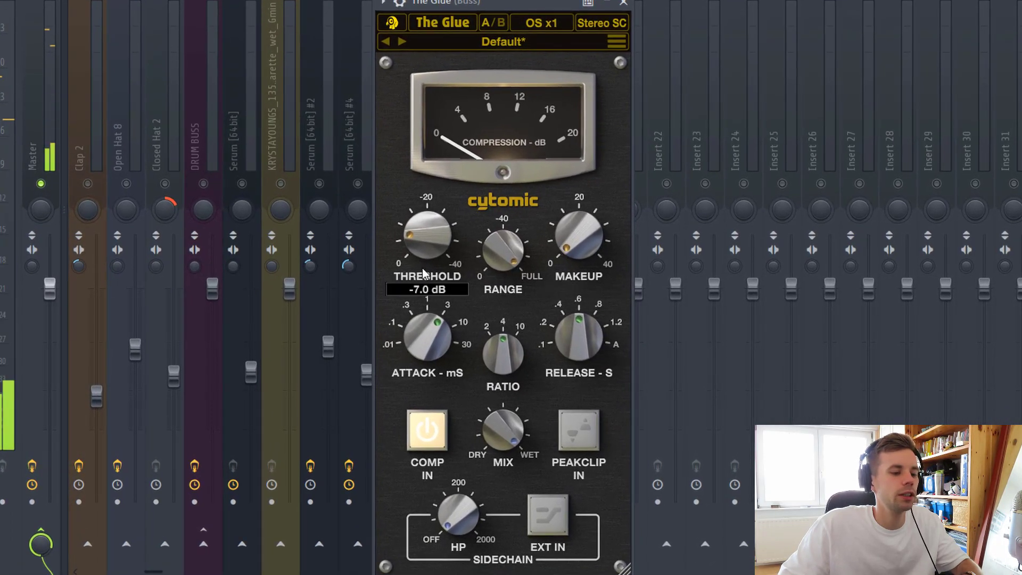
pyautogui.moveTo(424, 266); pyautogui.dragTo(423, 240)
pyautogui.moveTo(557, 261); pyautogui.dragTo(556, 244)
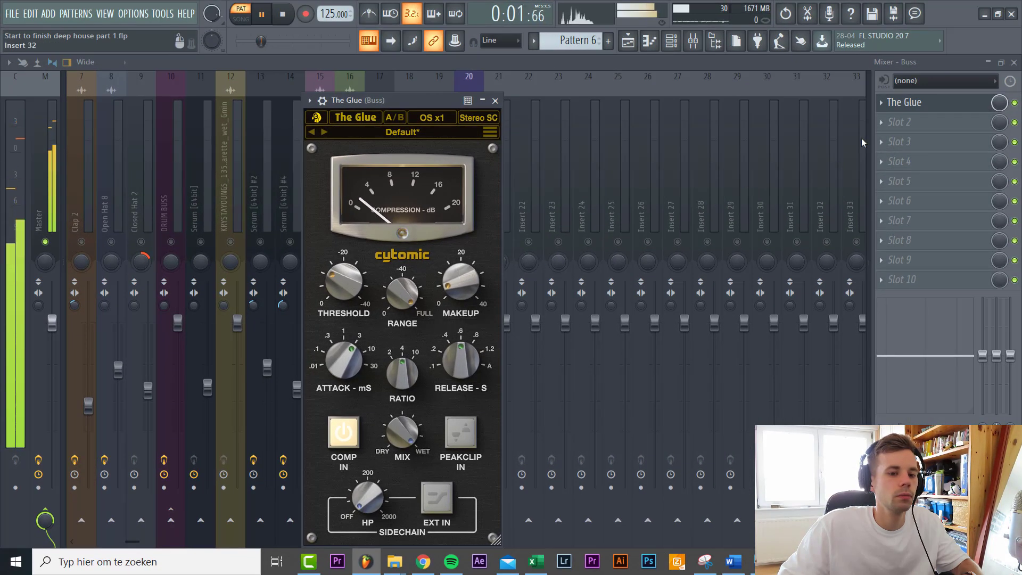
# Add Fruity soft clipper in slot 2 and Transient Processor in slot 3 of the Buss track, with the Transient Processor's Attack at 40 %.
pyautogui.click(882, 122)
pyautogui.click(407, 185)
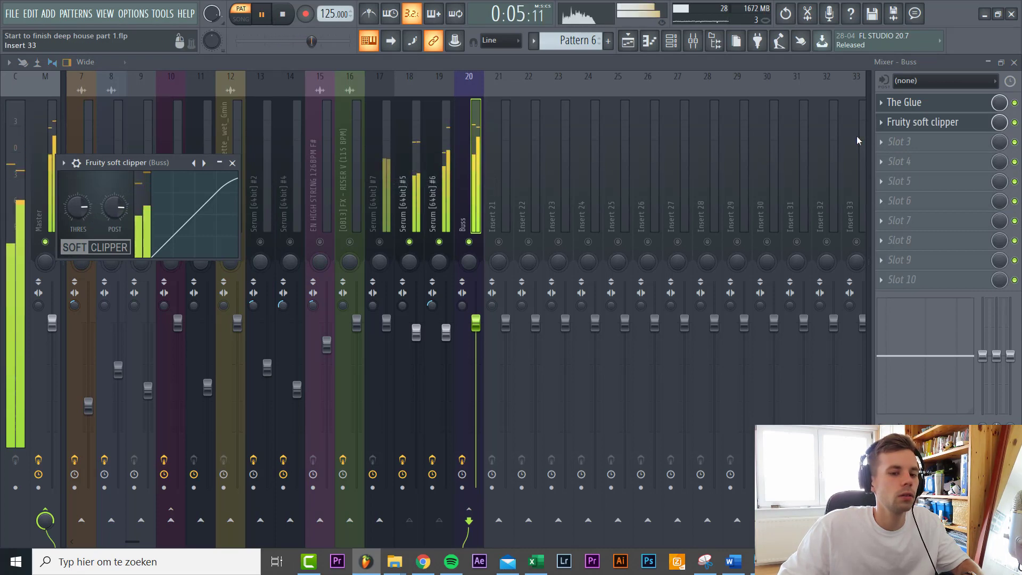
pyautogui.click(883, 140)
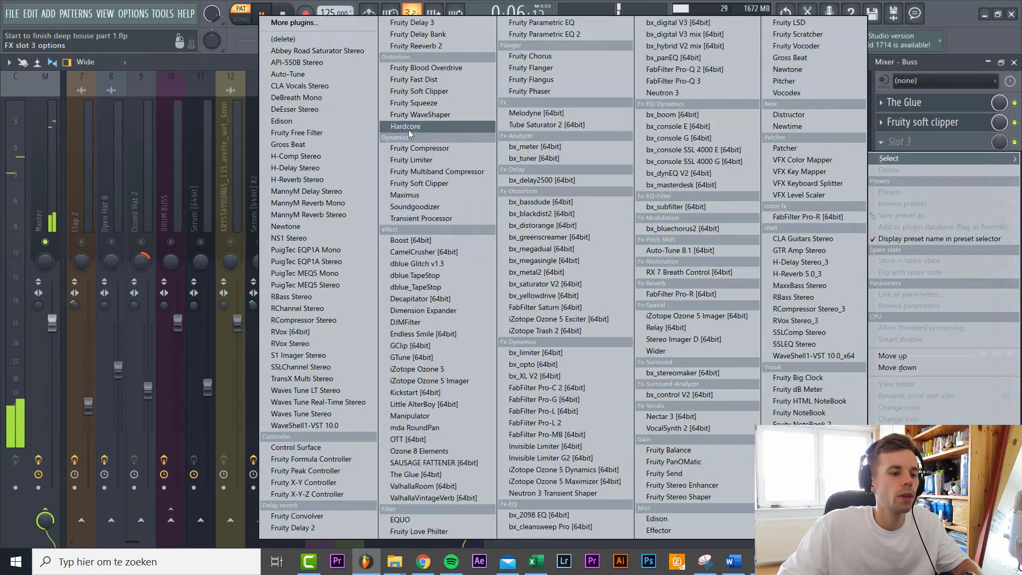
pyautogui.click(440, 219)
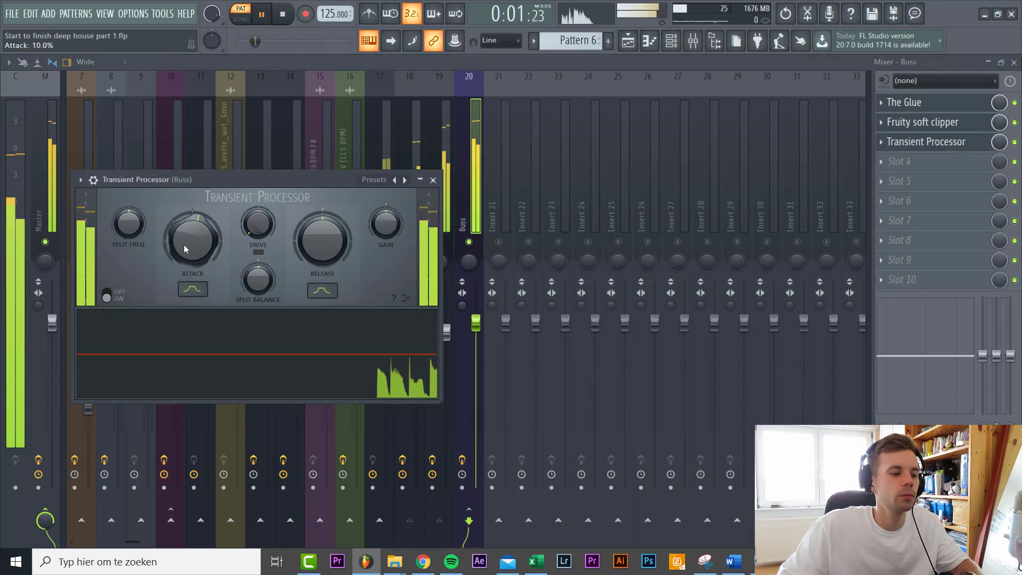
pyautogui.scroll(3, 184, 245)
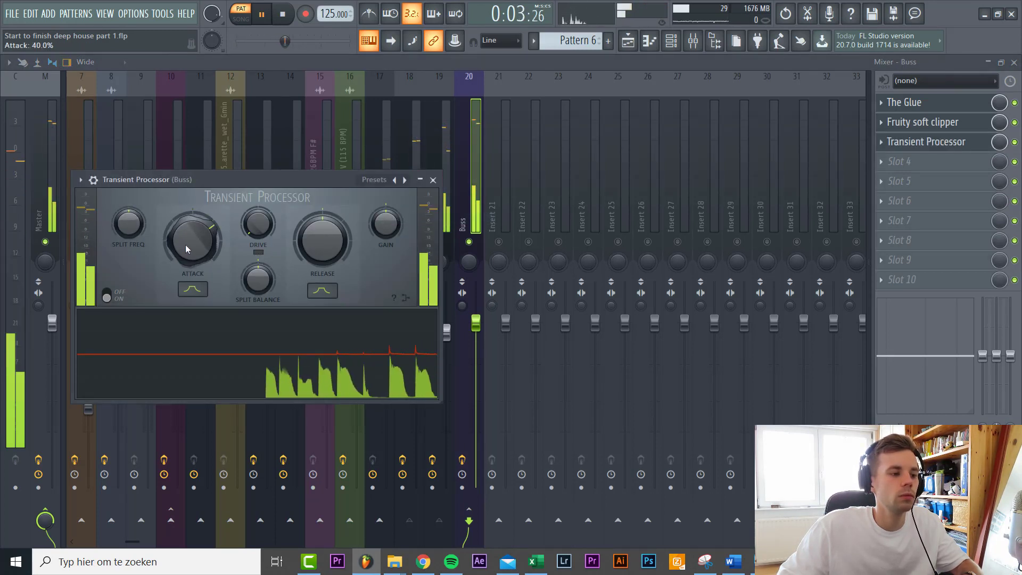
# Adjust the Transient Processor's Drive on the Buss track to around 22.5 % and close the plugin.
pyautogui.scroll(-4, 185, 246)
pyautogui.moveTo(250, 231)
pyautogui.mouseDown()
pyautogui.moveTo(251, 256)
pyautogui.moveTo(251, 233)
pyautogui.mouseUp()
pyautogui.scroll(-1, 251, 230)
pyautogui.scroll(-1, 251, 230)
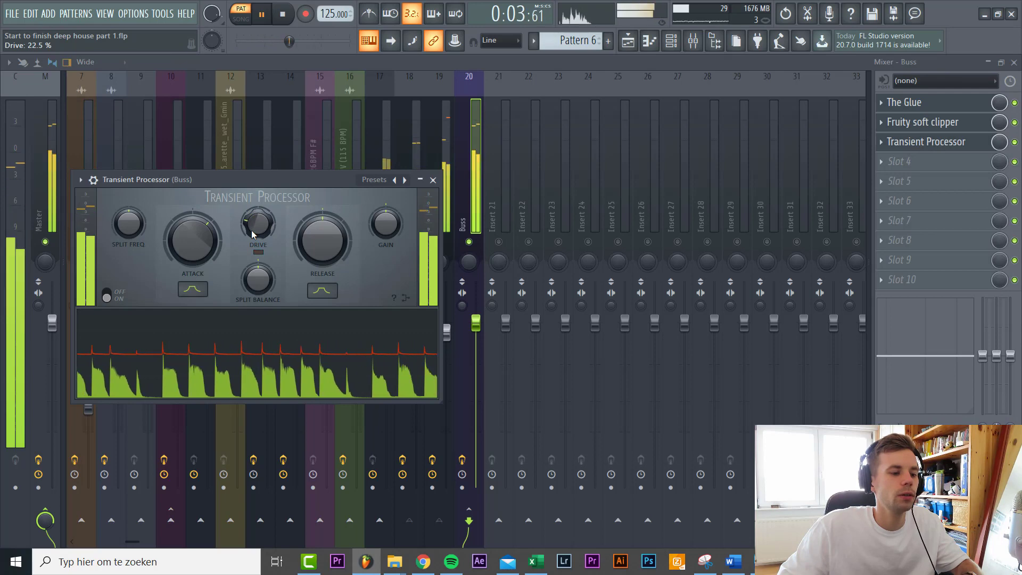
pyautogui.scroll(1, 252, 230)
pyautogui.click(434, 179)
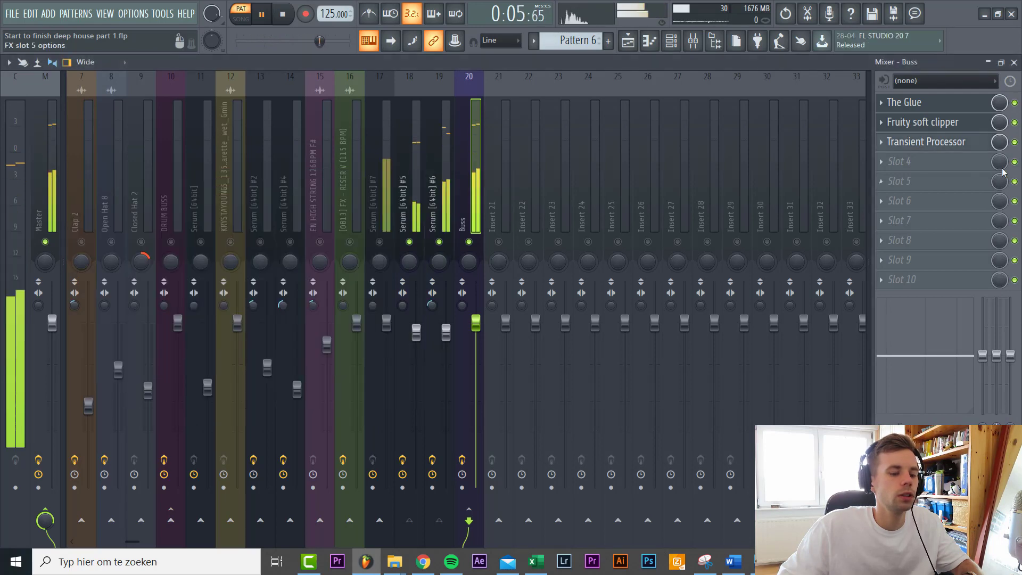
# Load H-Delay Stereo in slot 4 of the Buss track with PingPong on, a 1/4 delay, a low Dry/Wet and a raised HiPass.
pyautogui.click(931, 168)
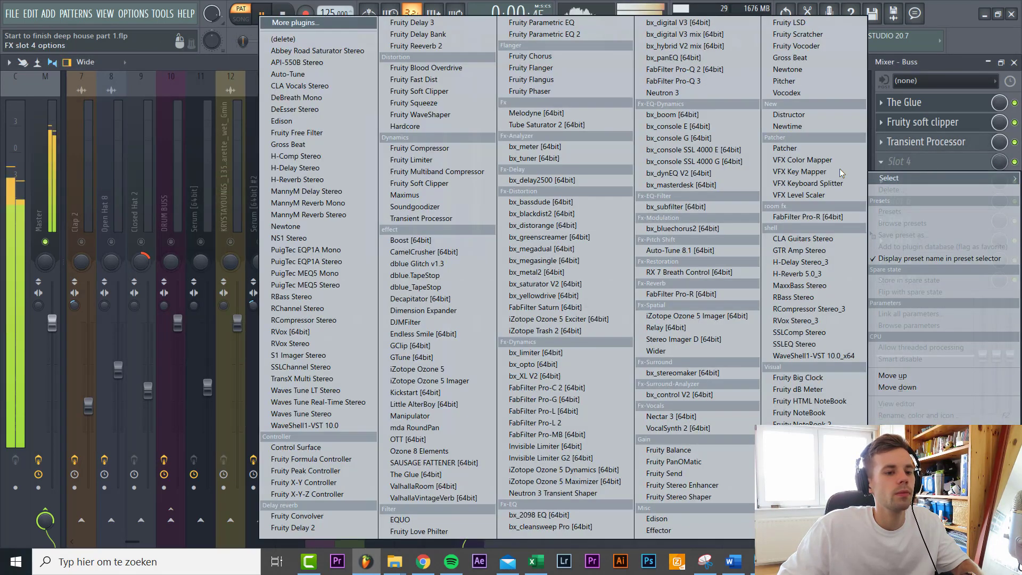
pyautogui.click(319, 167)
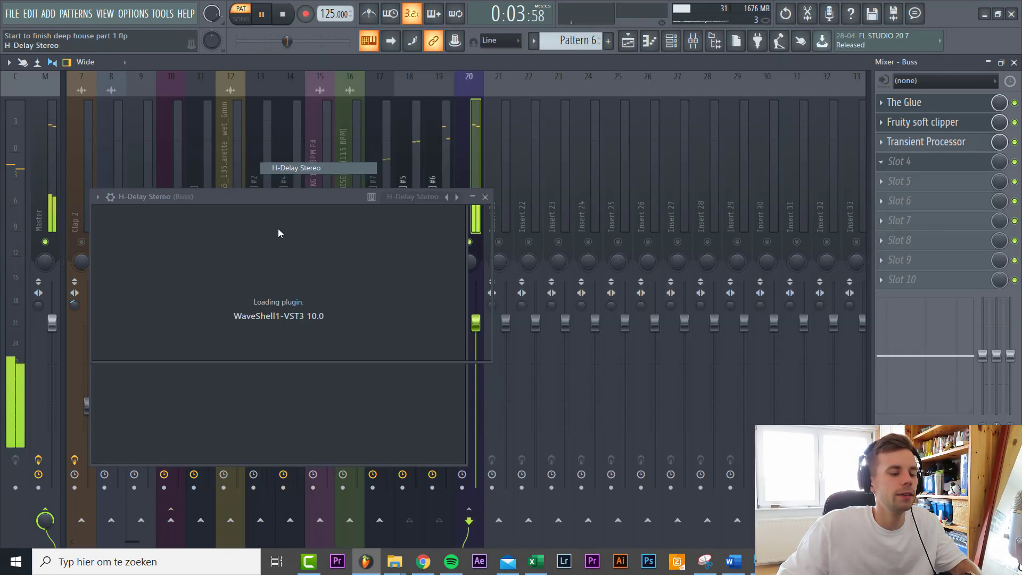
pyautogui.click(280, 232)
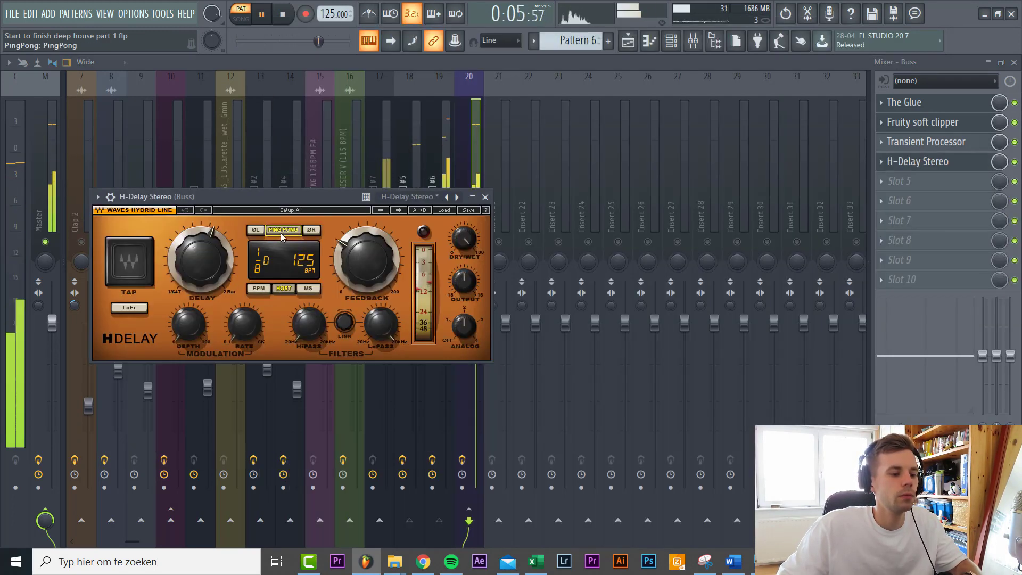
pyautogui.moveTo(201, 260); pyautogui.dragTo(201, 251)
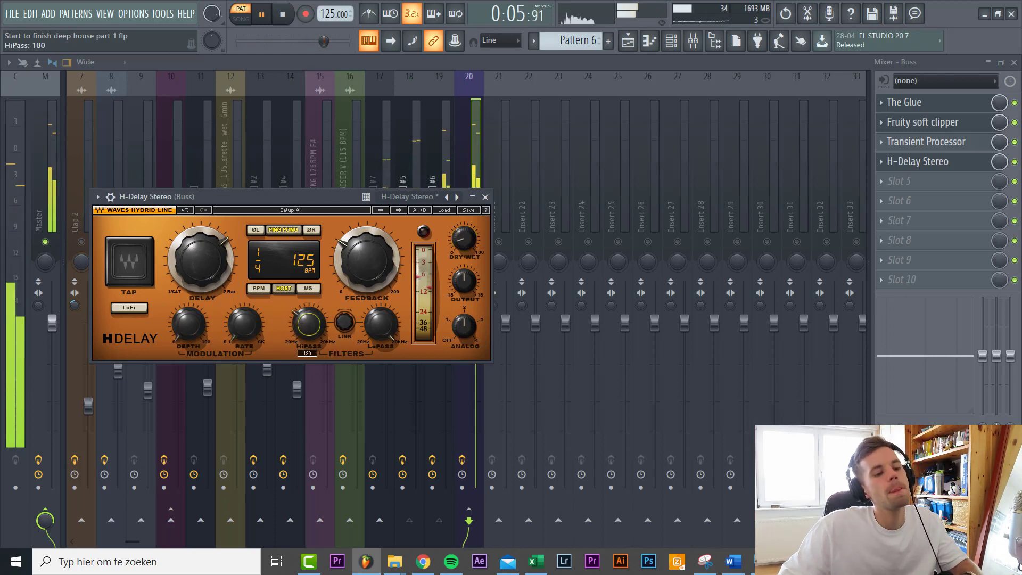
pyautogui.click(485, 197)
# Load ValhallaVintageVerb in slot 5 of the Buss track, choose the bras verb preset and reduce its Mix to about 30 %.
pyautogui.click(905, 181)
pyautogui.moveTo(905, 197)
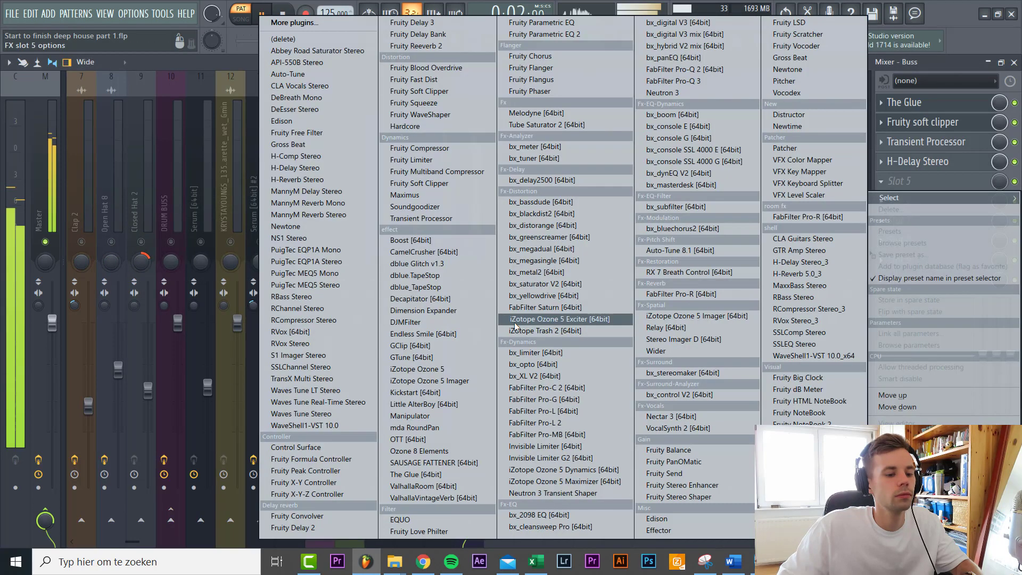
pyautogui.click(420, 498)
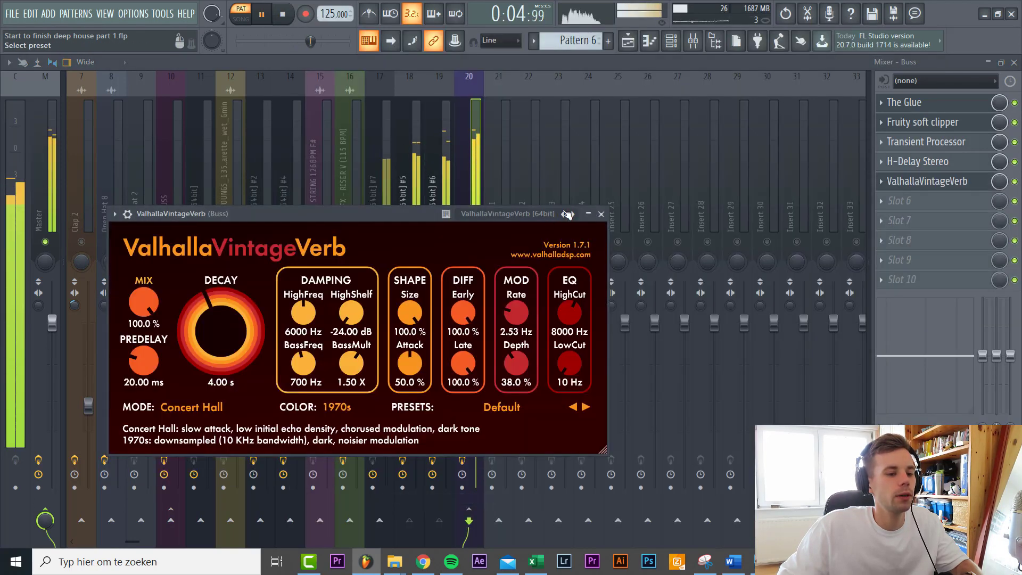
pyautogui.click(567, 214)
pyautogui.moveTo(137, 315); pyautogui.dragTo(136, 298)
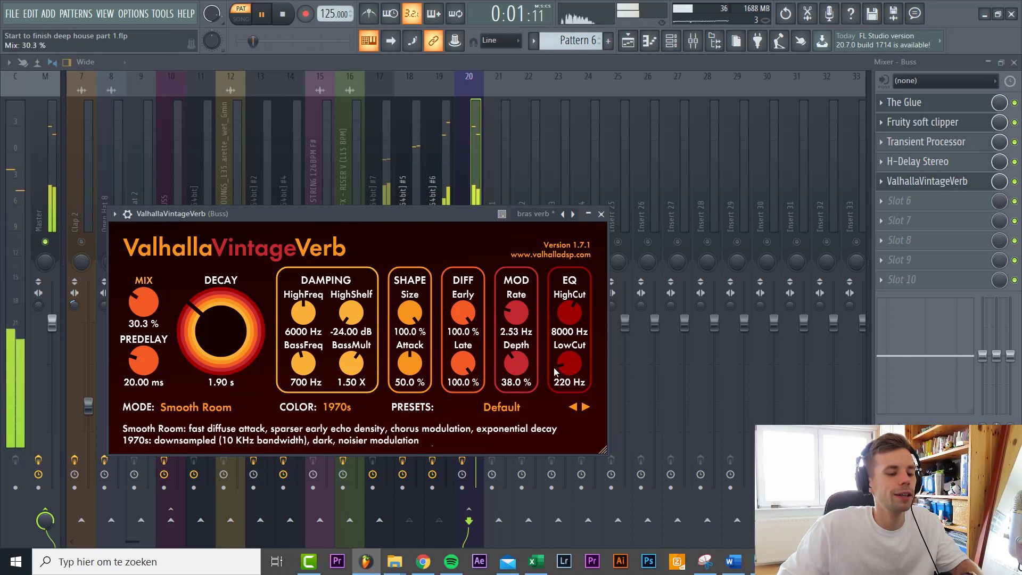
# Set the ValhallaVintageVerb's LowCut to 480 Hz, Decay to 0.97 s and Mix to 9.3 %.
pyautogui.moveTo(555, 371); pyautogui.dragTo(569, 363)
pyautogui.moveTo(146, 291); pyautogui.dragTo(146, 299)
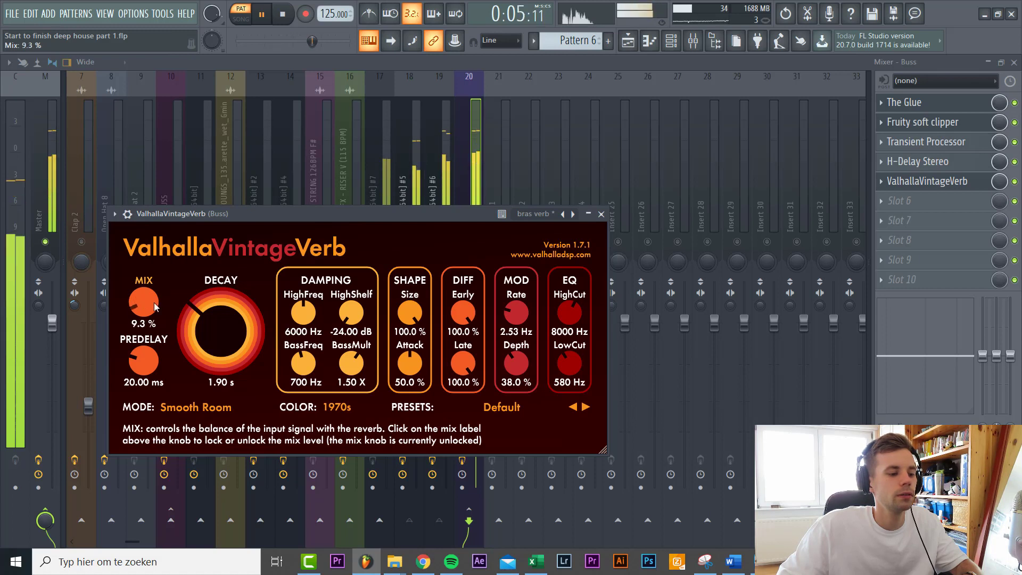
pyautogui.scroll(-5, 205, 325)
pyautogui.scroll(1, 205, 324)
pyautogui.scroll(1, 205, 324)
pyautogui.scroll(-1, 575, 358)
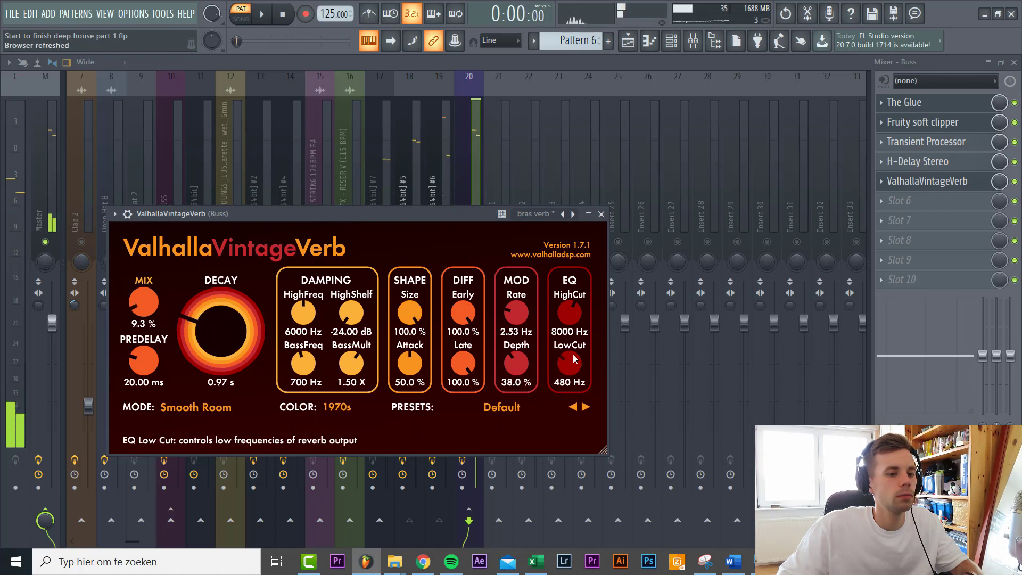
# Reduce the reverb Mix to 5.8 % during playback, recheck H-Delay's Dry/Wet and slightly lower the Buss track's fader.
pyautogui.press('space')
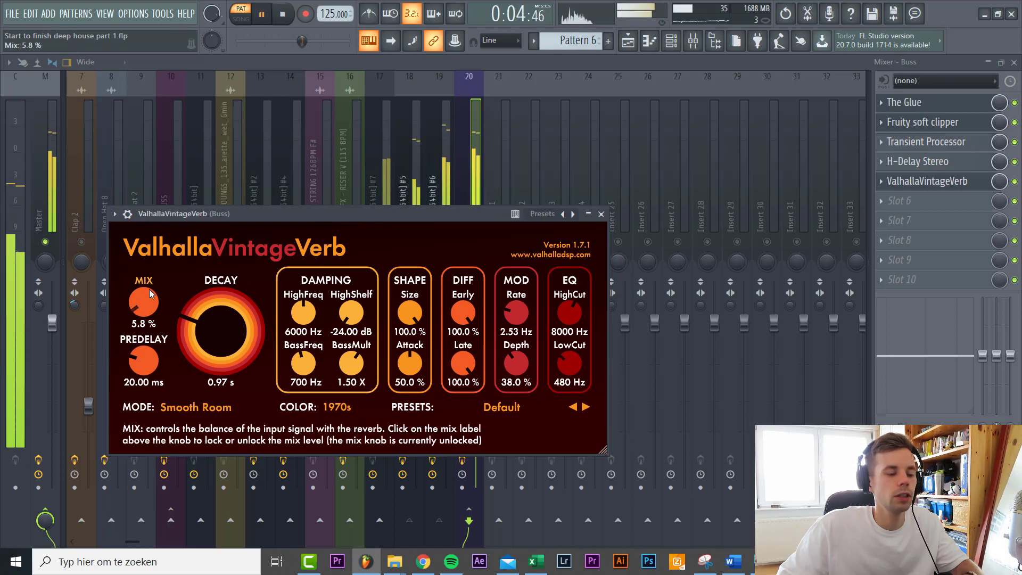
pyautogui.click(919, 162)
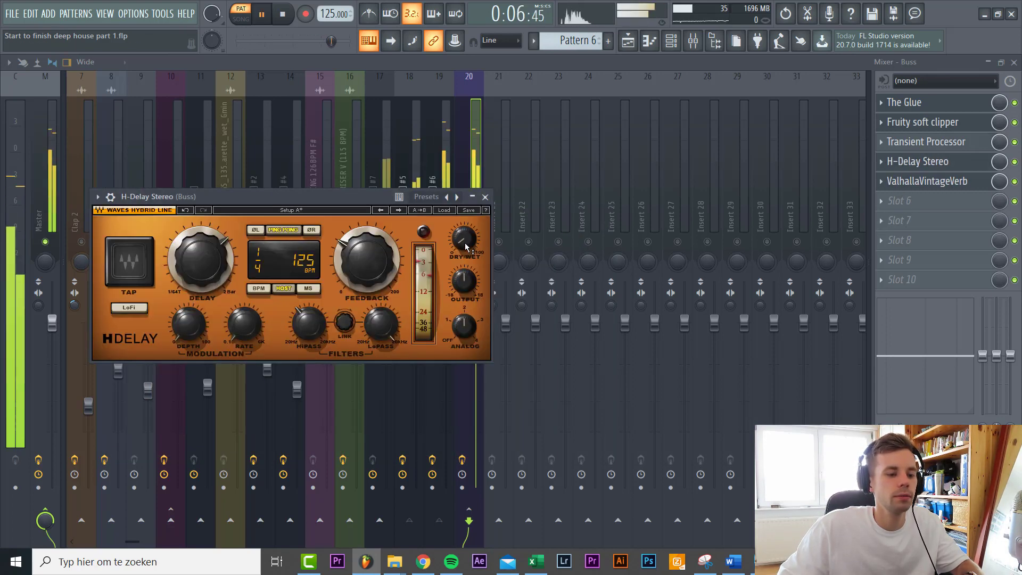
pyautogui.click(485, 198)
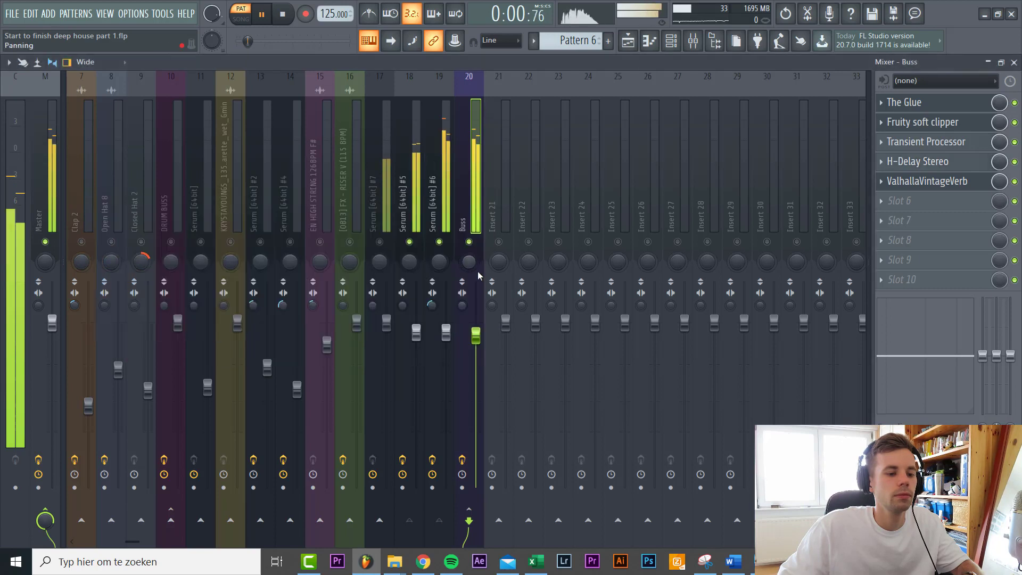
# Unmute the Serum #7 track, move it to insert 19 beside the Buss track and solo it.
pyautogui.click(380, 242)
pyautogui.click(389, 213)
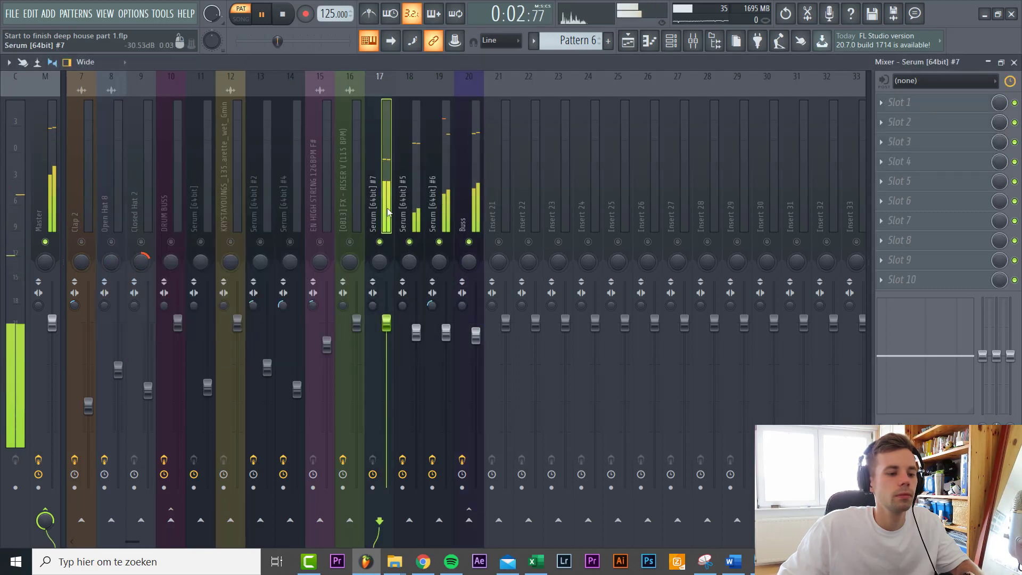
pyautogui.hotkey('alt', 'Right')
pyautogui.hotkey('alt', 'Right')
pyautogui.click(443, 212)
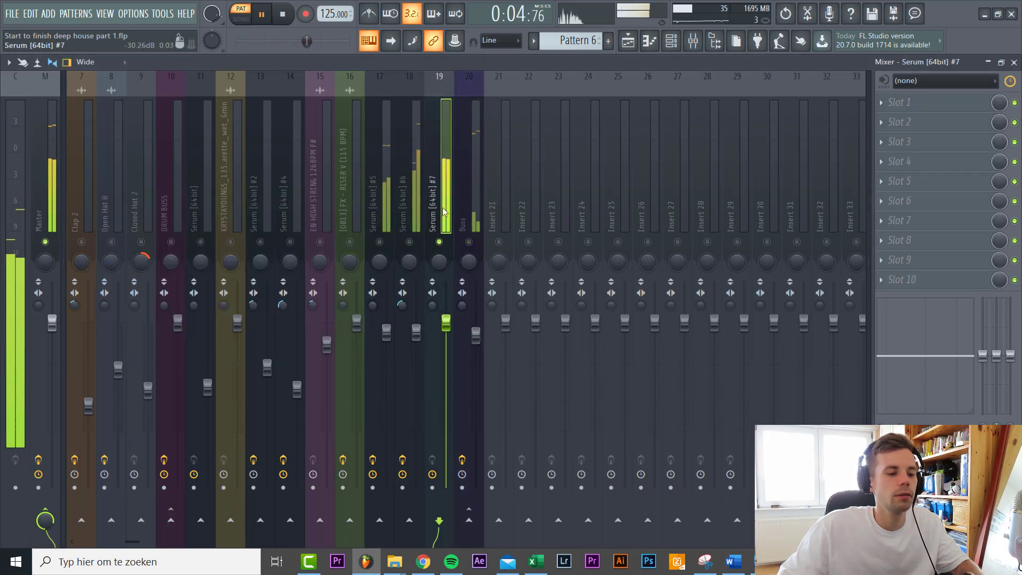
# Load FabFilter Pro-Q 2 in slot 1 of the Serum #7 track and add a High Cut band.
pyautogui.click(905, 102)
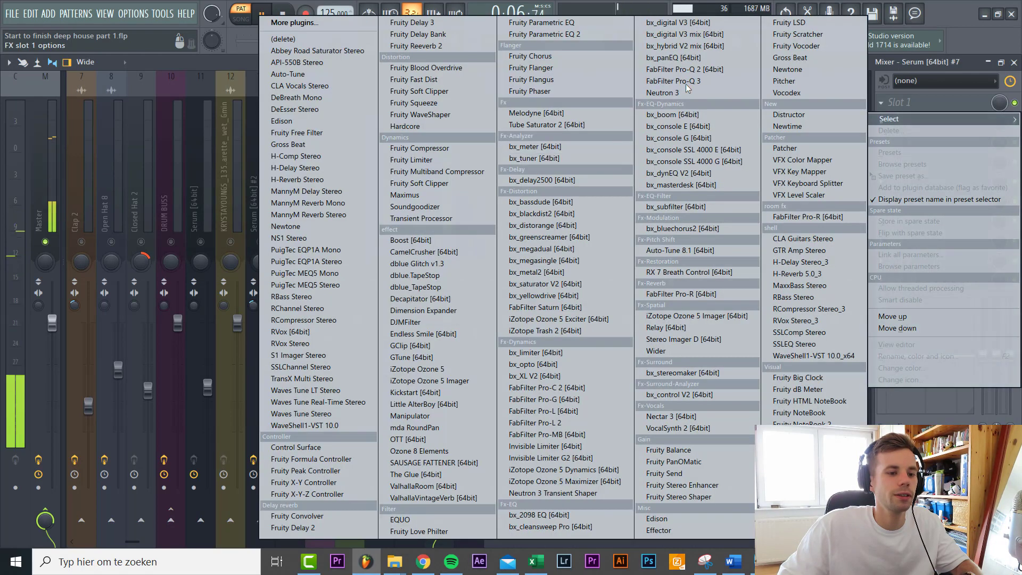
pyautogui.click(695, 70)
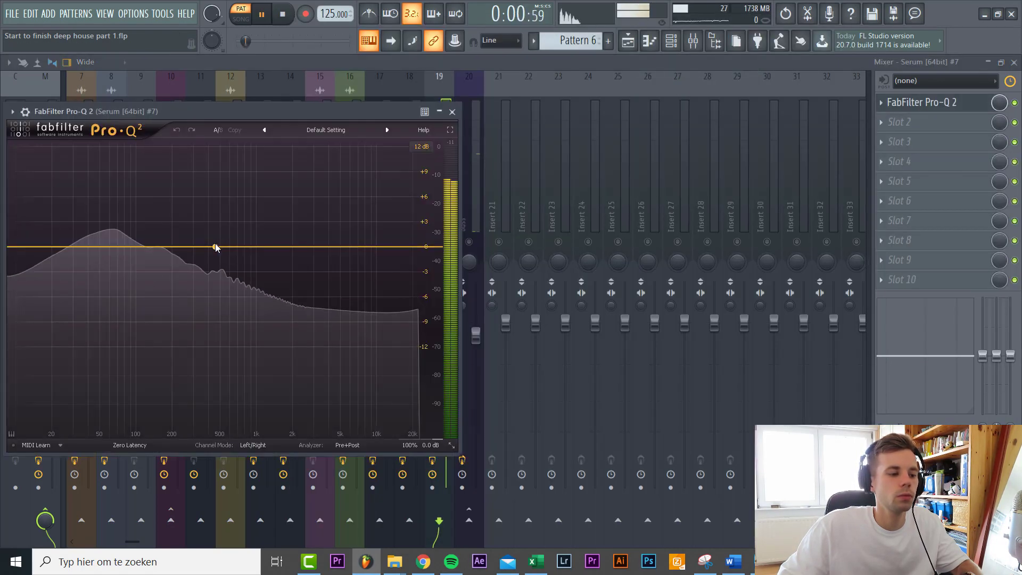
pyautogui.click(216, 245)
pyautogui.rightClick(216, 245)
pyautogui.moveTo(267, 265)
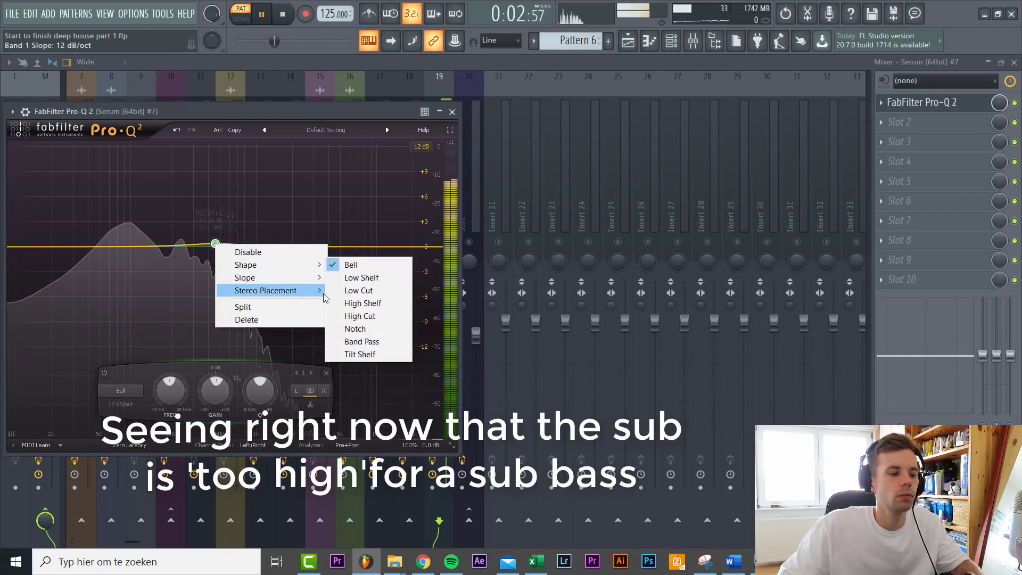
pyautogui.click(360, 316)
# Set the High Cut band's frequency on Serum #7 to 130 Hz.
pyautogui.moveTo(215, 244); pyautogui.dragTo(131, 243)
pyautogui.doubleClick(123, 220)
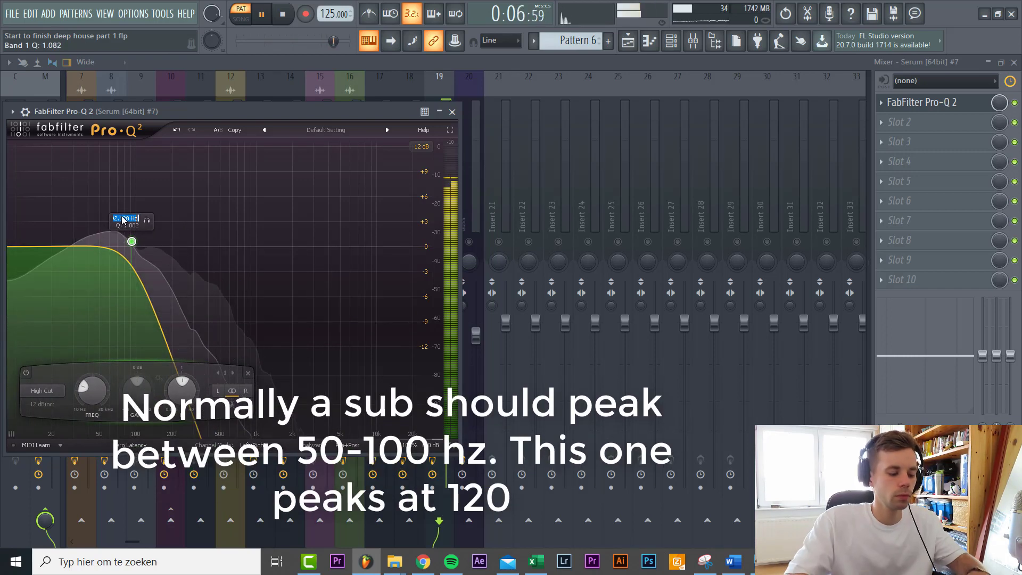
pyautogui.write('130')
pyautogui.press('Return')
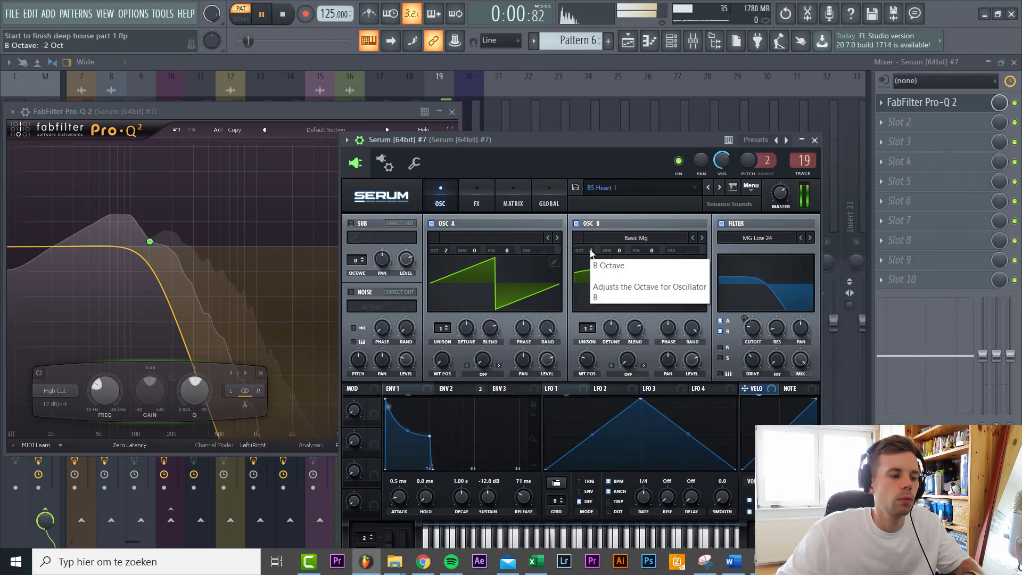
# Test Serum #7's oscillator B at -1 octave, return it to -2, and add a Low Cut band at about 12 Hz in Pro-Q 2.
pyautogui.scroll(1, 591, 253)
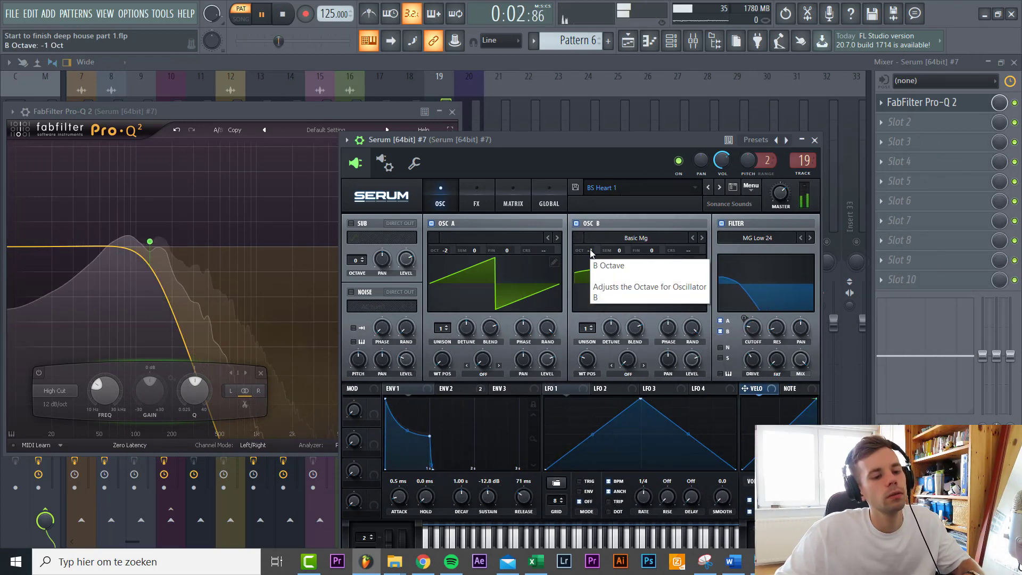
pyautogui.scroll(-1, 591, 253)
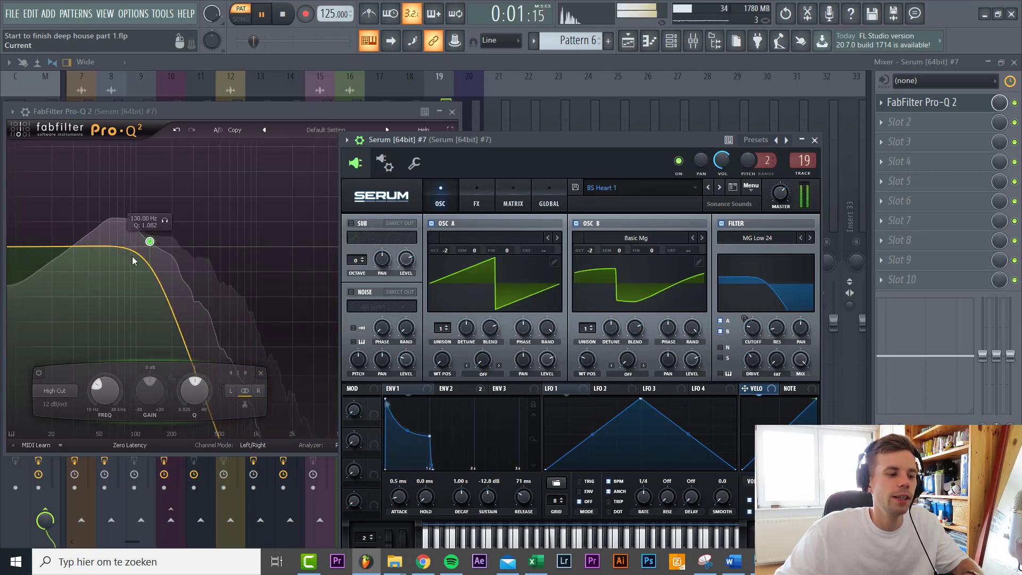
pyautogui.keyDown('alt'); pyautogui.keyDown('shift'); pyautogui.click(153, 245); pyautogui.keyUp('shift'); pyautogui.keyUp('alt')
pyautogui.doubleClick(13, 246)
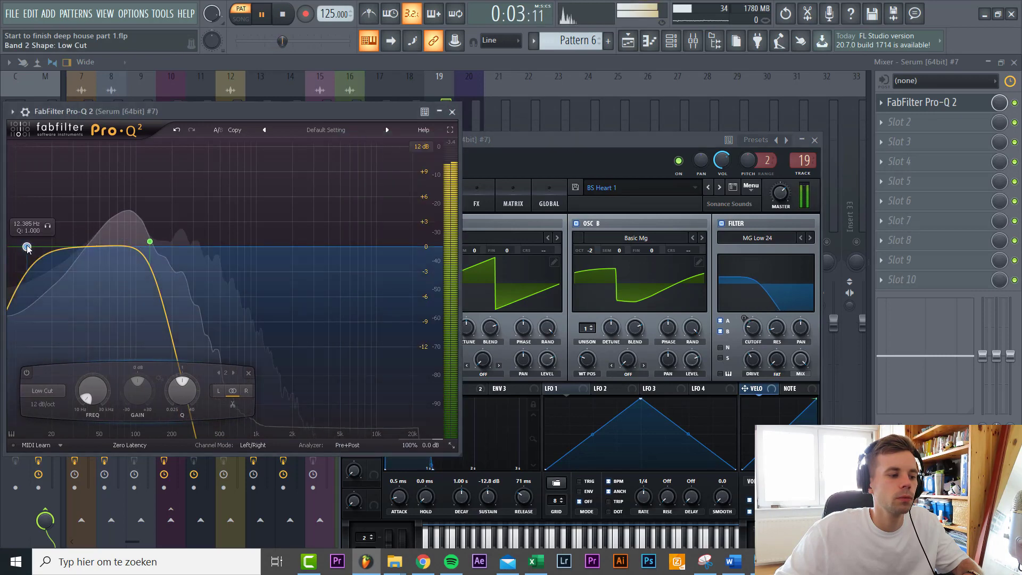
# Load RBass Stereo in slot 2 of Serum #7, with Intensity at -11.5 dB and Freq at 64 Hz.
pyautogui.click(883, 122)
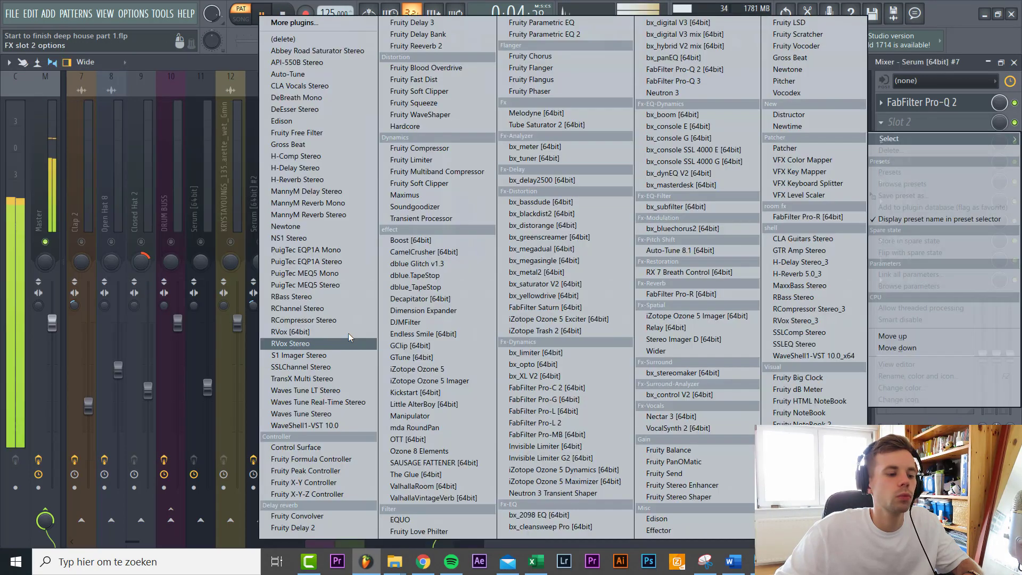
pyautogui.click(330, 297)
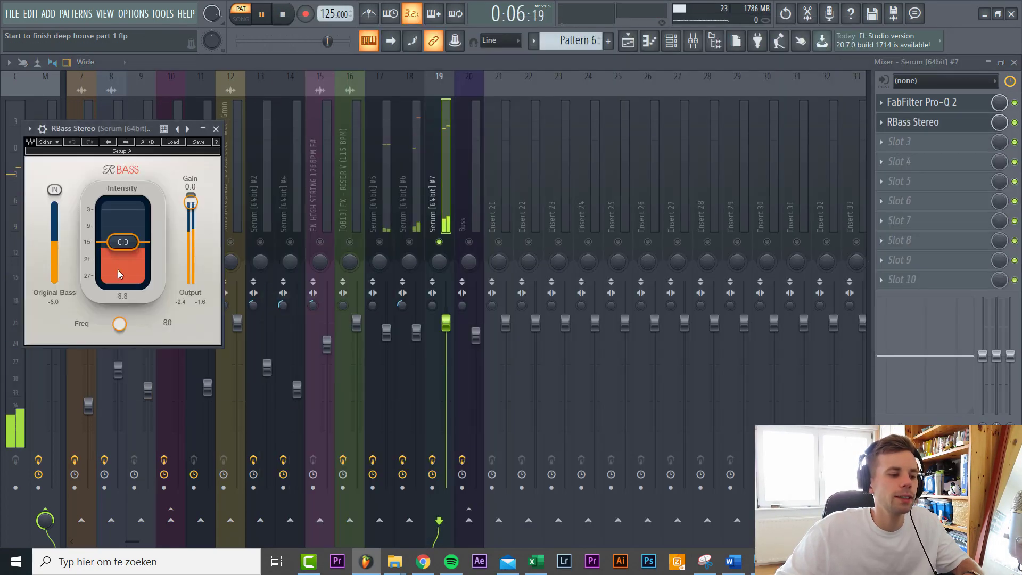
pyautogui.moveTo(119, 273); pyautogui.dragTo(120, 262)
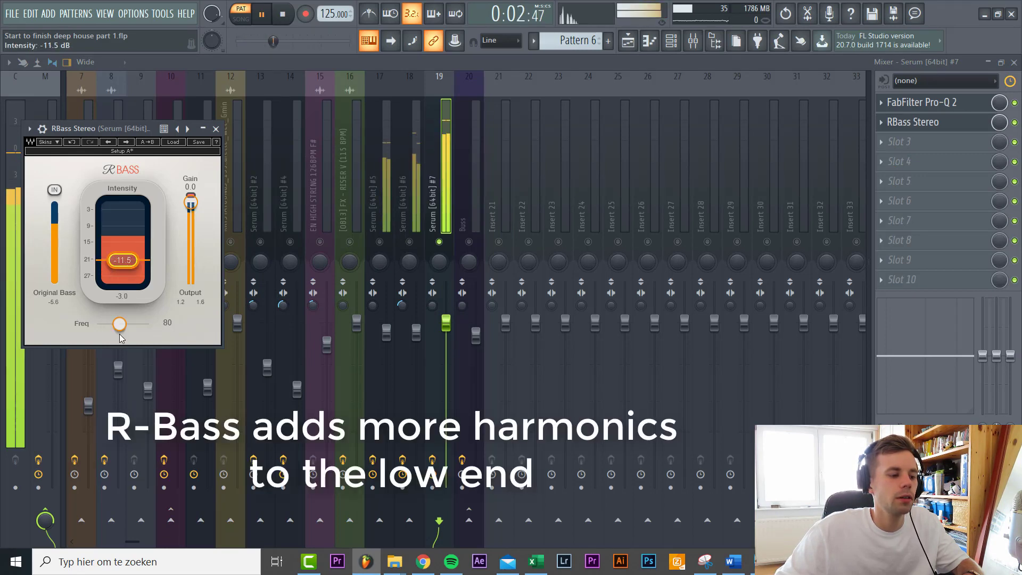
pyautogui.moveTo(120, 324); pyautogui.dragTo(120, 330)
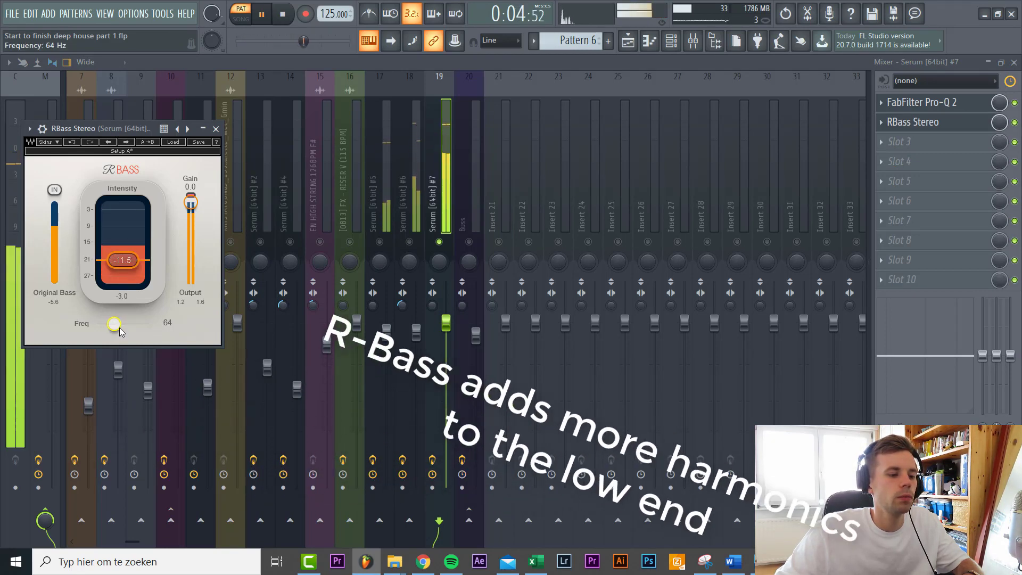
# Unmute Serum #5, Serum #6 and the Buss track, and balance the Serum #7 fader against them at -2.3 dB.
pyautogui.moveTo(446, 323); pyautogui.dragTo(448, 346)
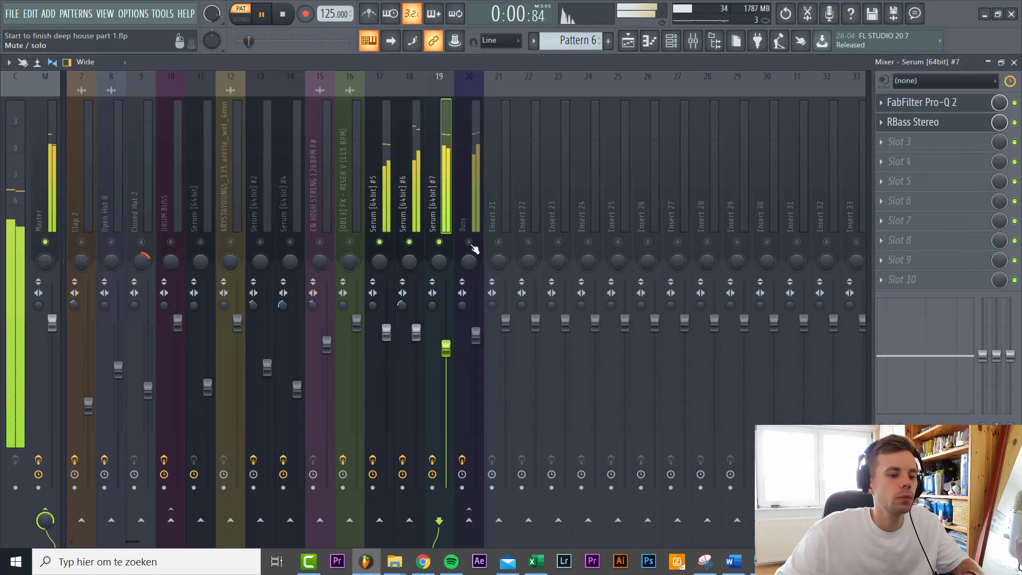
pyautogui.moveTo(446, 394); pyautogui.dragTo(448, 407)
pyautogui.scroll(4, 447, 408)
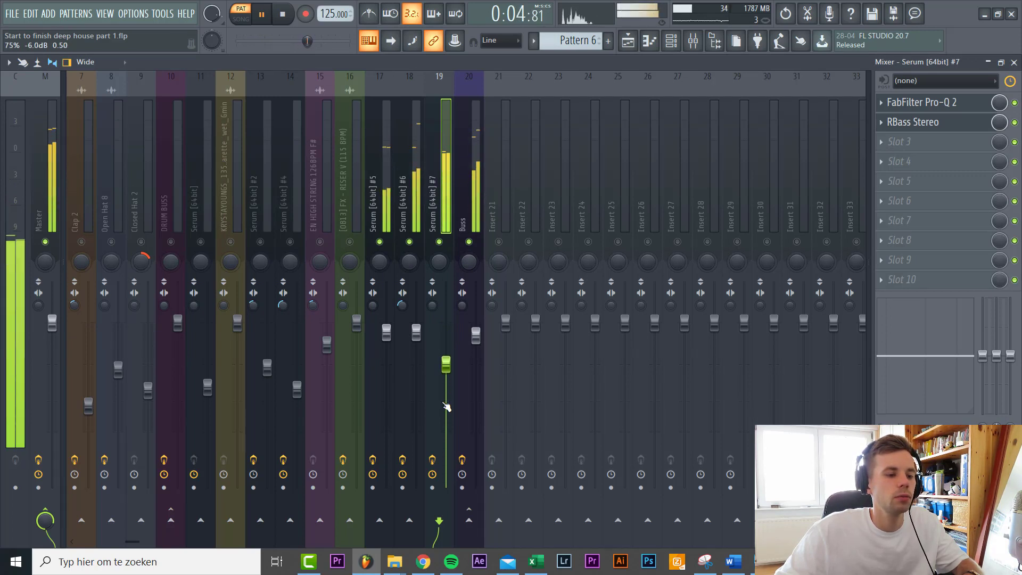
pyautogui.scroll(3, 443, 402)
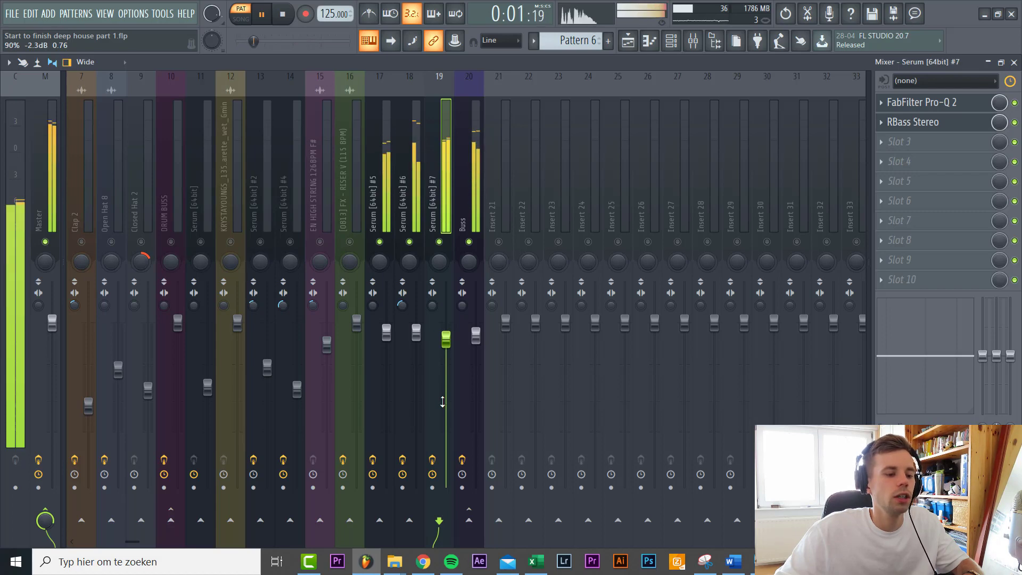
pyautogui.press('space')
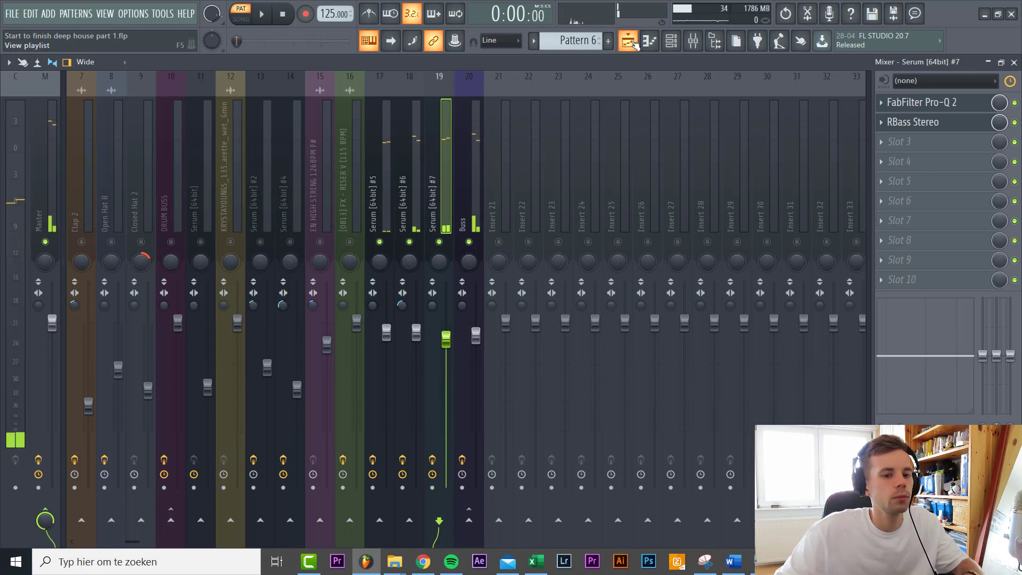
# Play the arrangement from bar 13 in song mode with all tracks unmuted and slightly lower the Buss track's fader in the mixer.
pyautogui.click(630, 41)
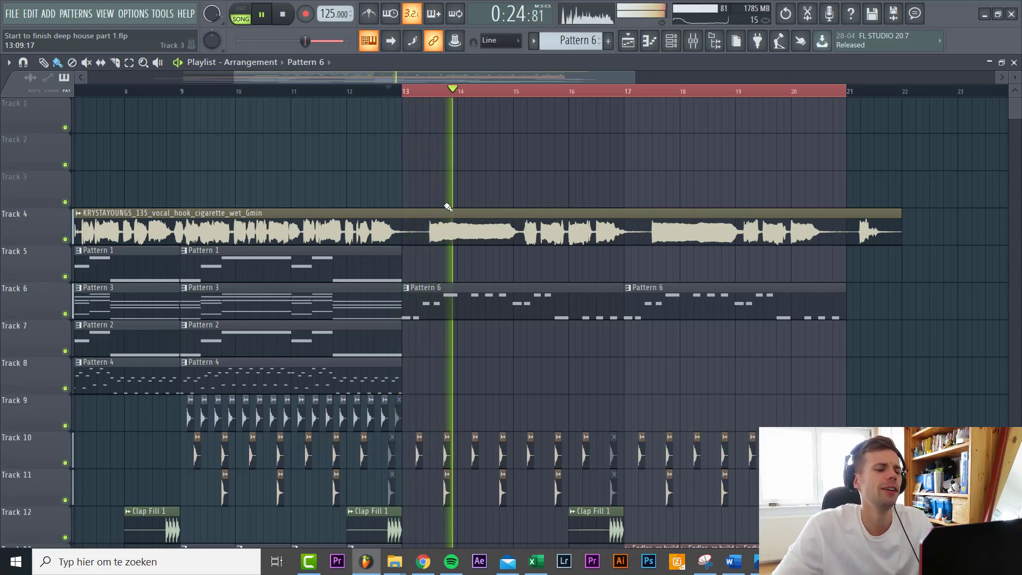
pyautogui.doubleClick(484, 311)
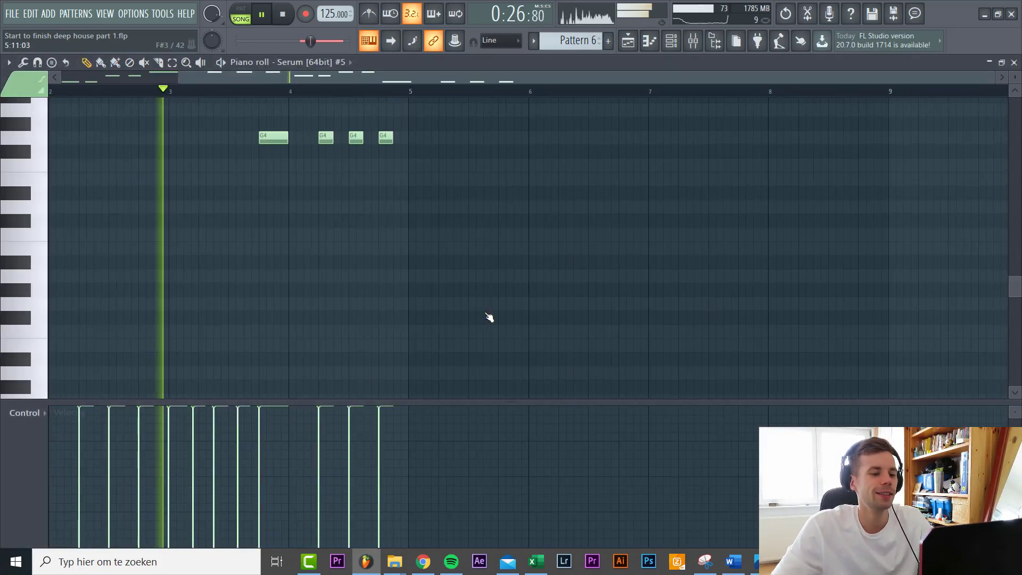
pyautogui.click(693, 41)
pyautogui.click(476, 336)
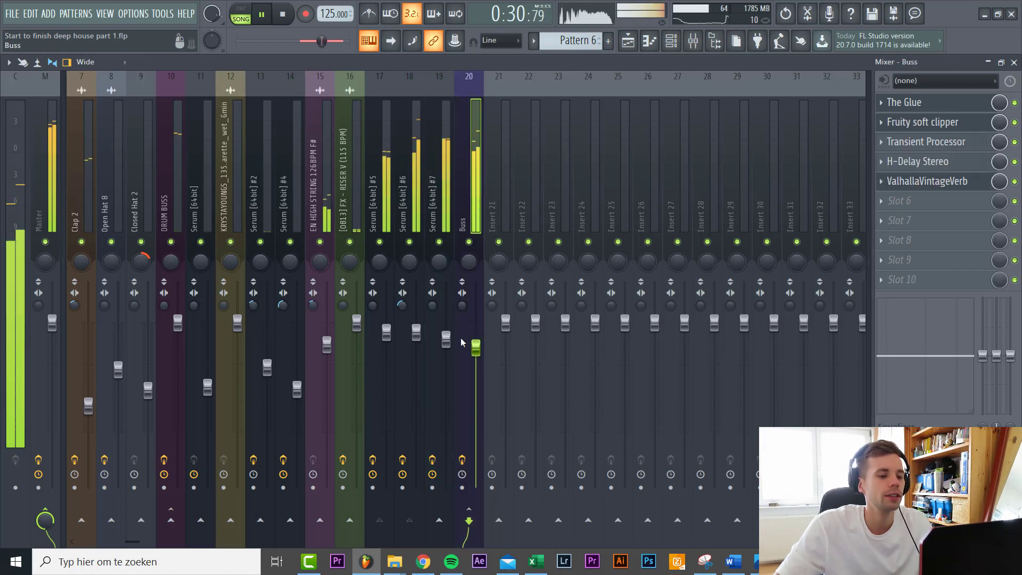
# Lower the Serum #7 fader further and the Buss fader slightly to balance the bass layers during playback.
pyautogui.scroll(-3, 447, 335)
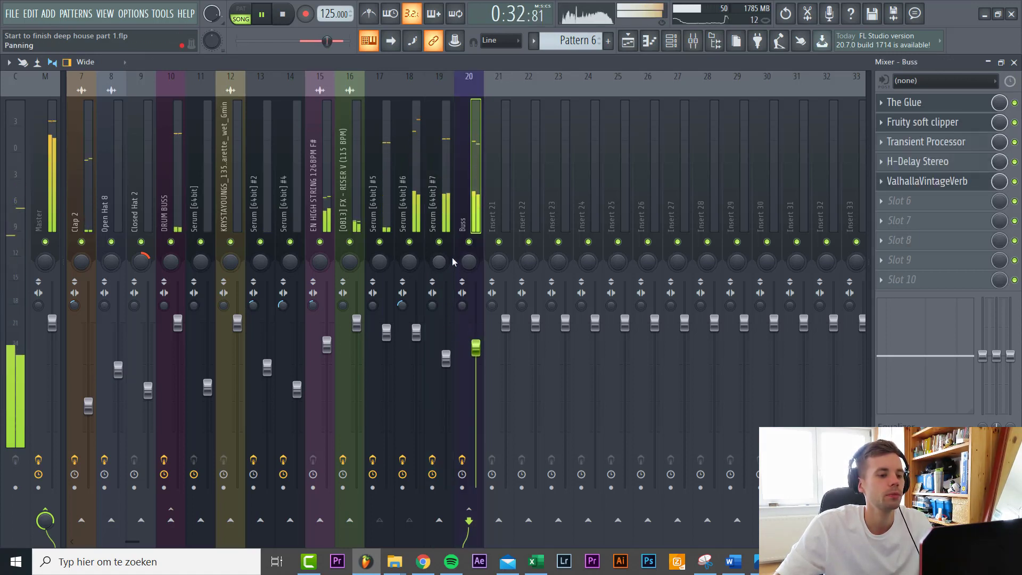
pyautogui.scroll(-1, 452, 338)
pyautogui.scroll(-2, 473, 347)
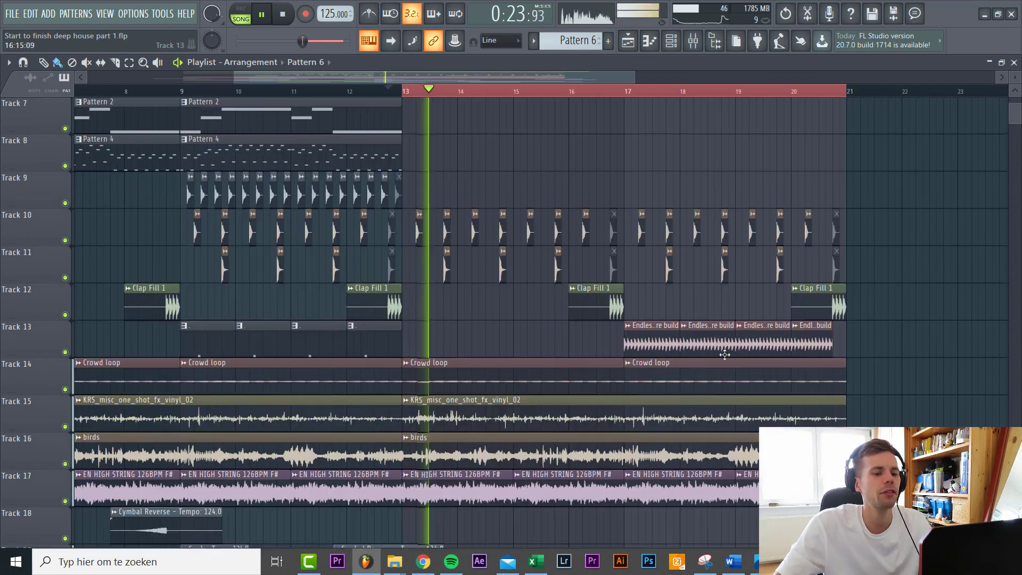
# Route the Endless snare build sample to free mixer track 21 and load Fruity Love Philter in its slot 1.
pyautogui.scroll(3, 725, 354)
pyautogui.doubleClick(725, 352)
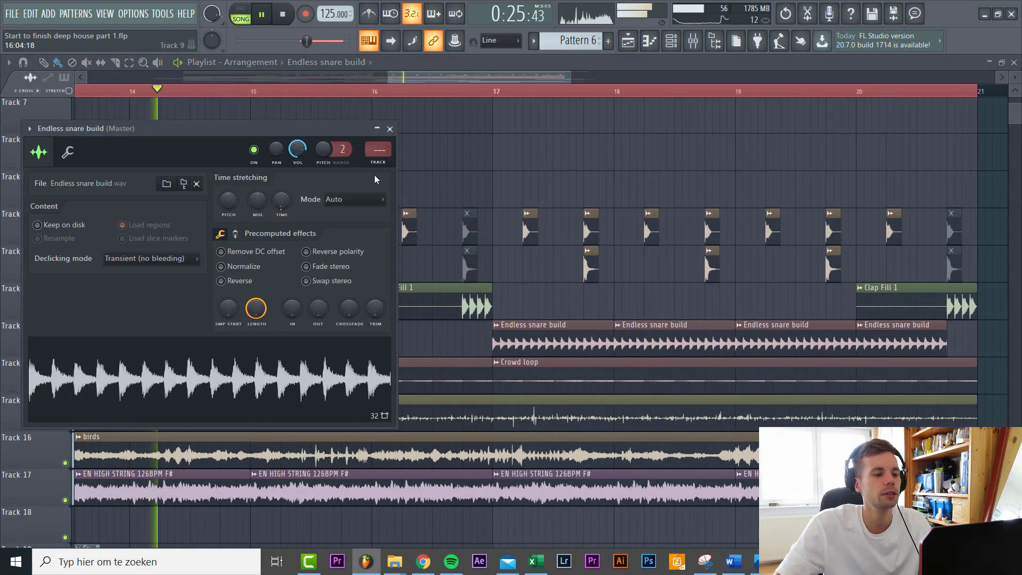
pyautogui.hotkey('ctrl', 'l')
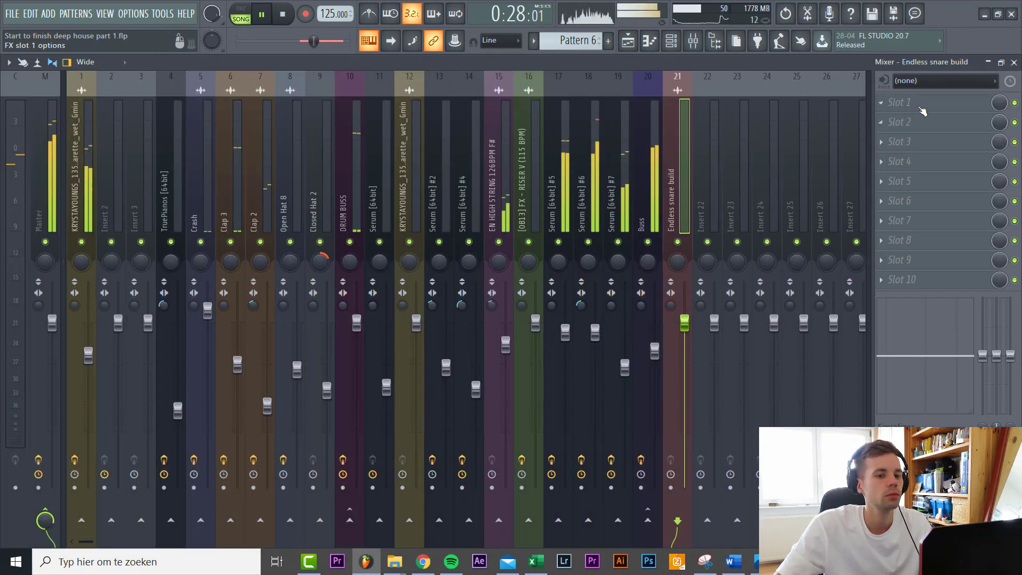
pyautogui.click(923, 110)
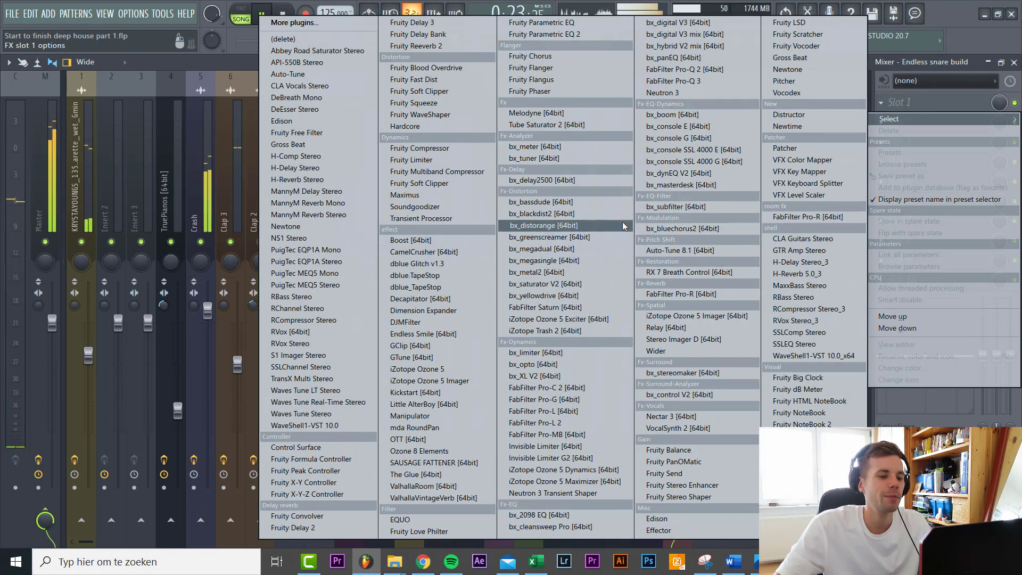
pyautogui.click(386, 529)
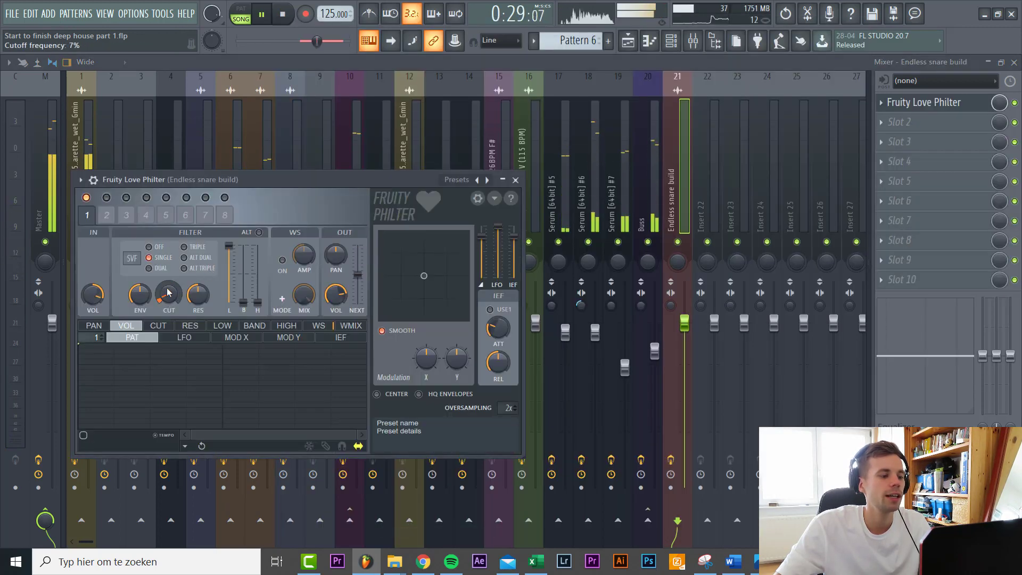
# Turn down Love Philter's filter 1 cutoff frequency and create an automation clip for it.
pyautogui.moveTo(169, 298); pyautogui.dragTo(169, 305)
pyautogui.rightClick(169, 300)
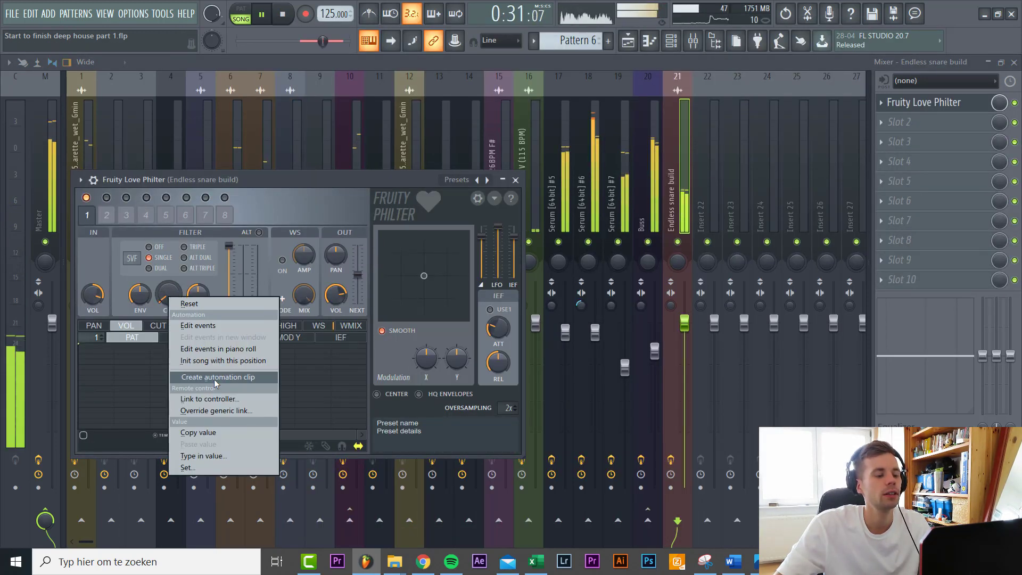
pyautogui.click(215, 381)
# Shape the Love Philter cutoff automation to stay at 0% until bar 17 and rise in a straight line to bar 21.
pyautogui.click(628, 42)
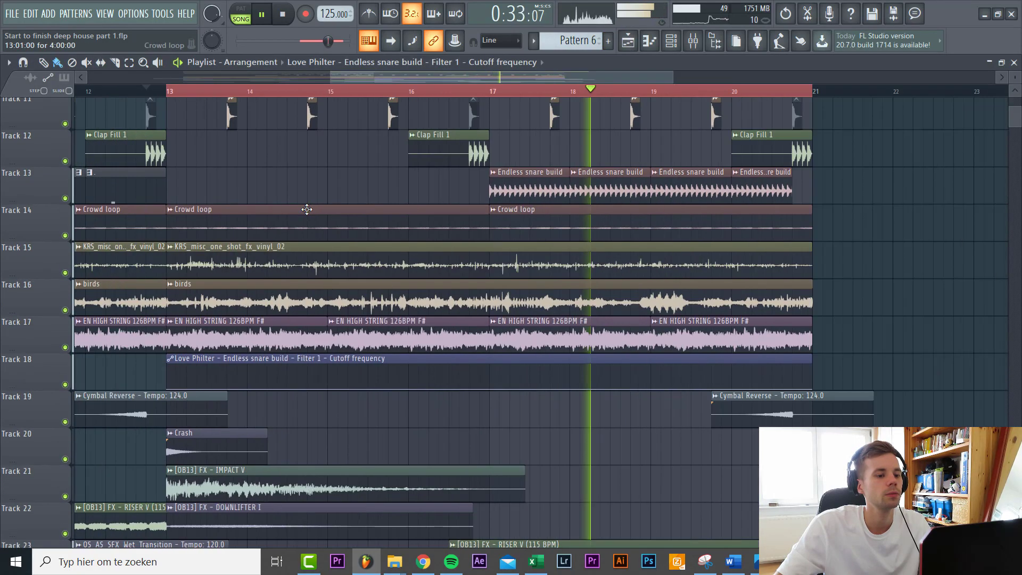
pyautogui.scroll(4, 559, 299)
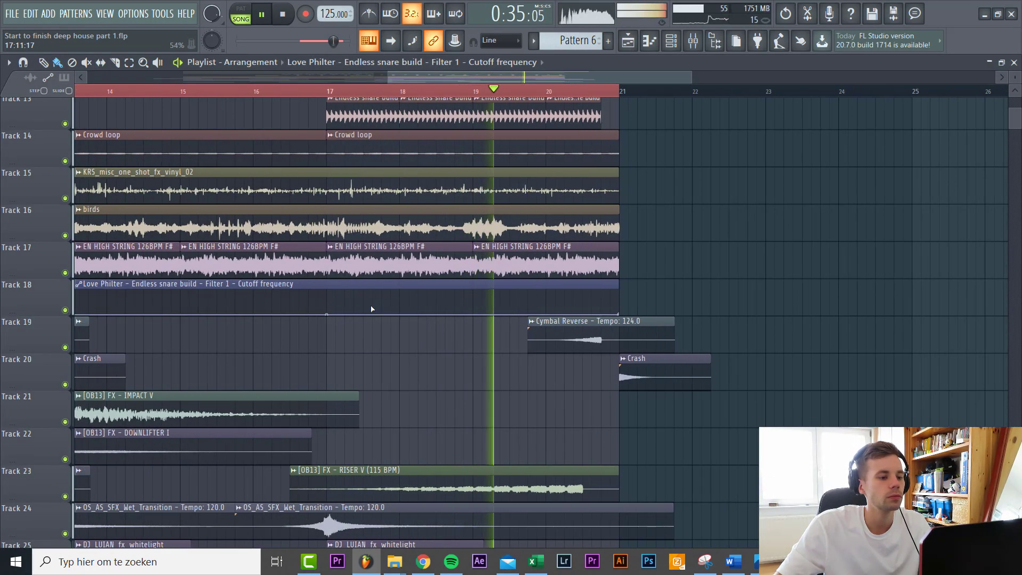
pyautogui.rightClick(618, 314)
pyautogui.click(682, 508)
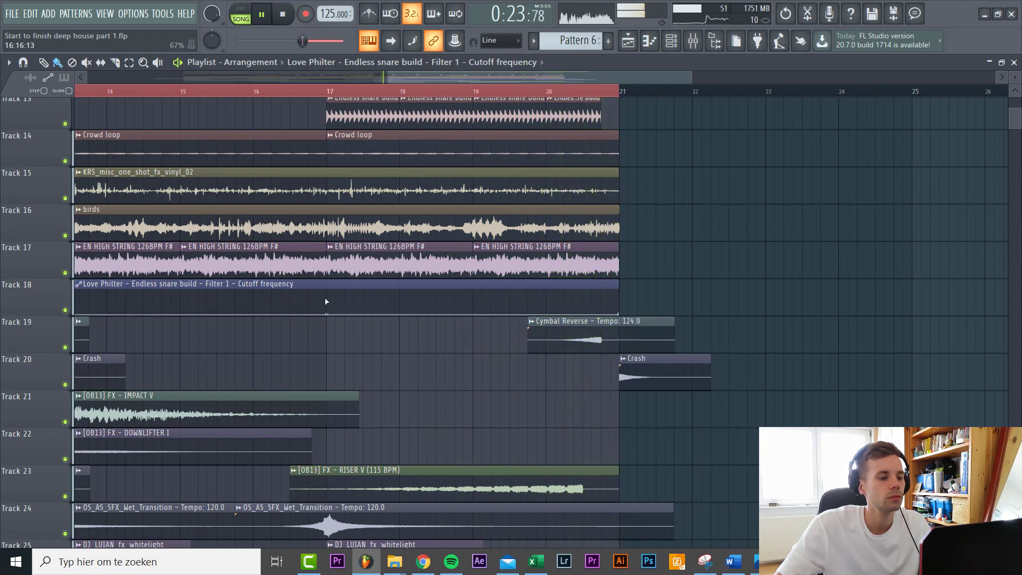
pyautogui.rightClick(618, 302)
pyautogui.moveTo(618, 302)
pyautogui.mouseDown()
pyautogui.moveTo(625, 273)
pyautogui.moveTo(619, 314)
pyautogui.moveTo(623, 285)
pyautogui.mouseUp()
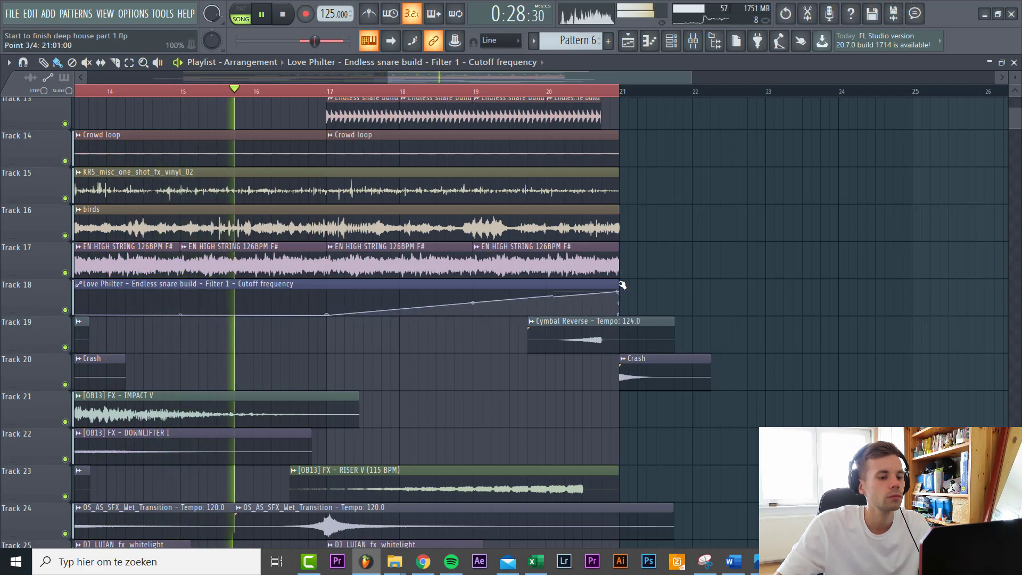
pyautogui.rightClick(327, 314)
pyautogui.click(366, 520)
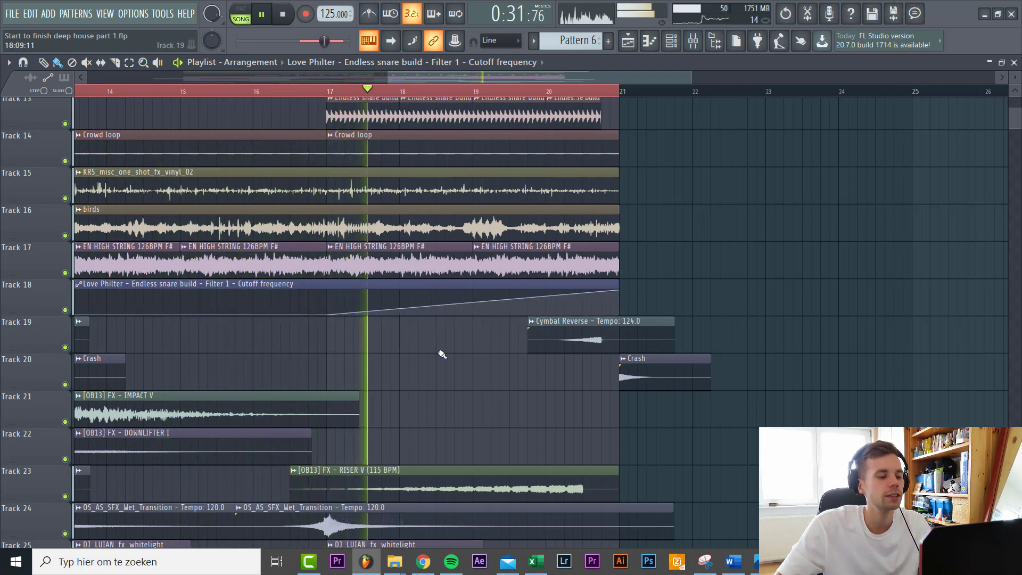
# Bend the cutoff automation's rise between bars 17 and 21 into an upward curve with 13% tension.
pyautogui.scroll(2, 429, 353)
pyautogui.scroll(2, 453, 362)
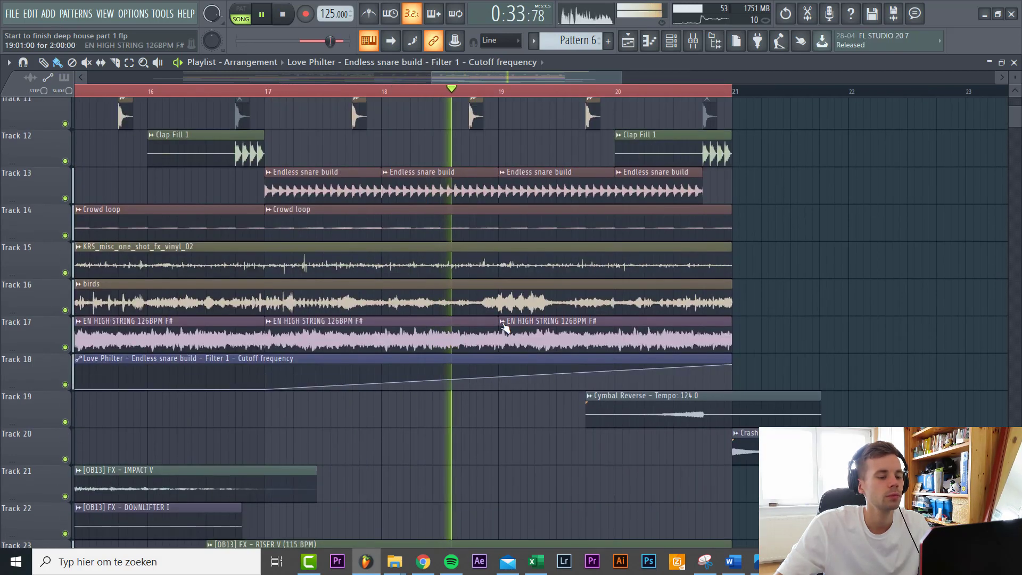
pyautogui.moveTo(498, 376); pyautogui.dragTo(498, 370)
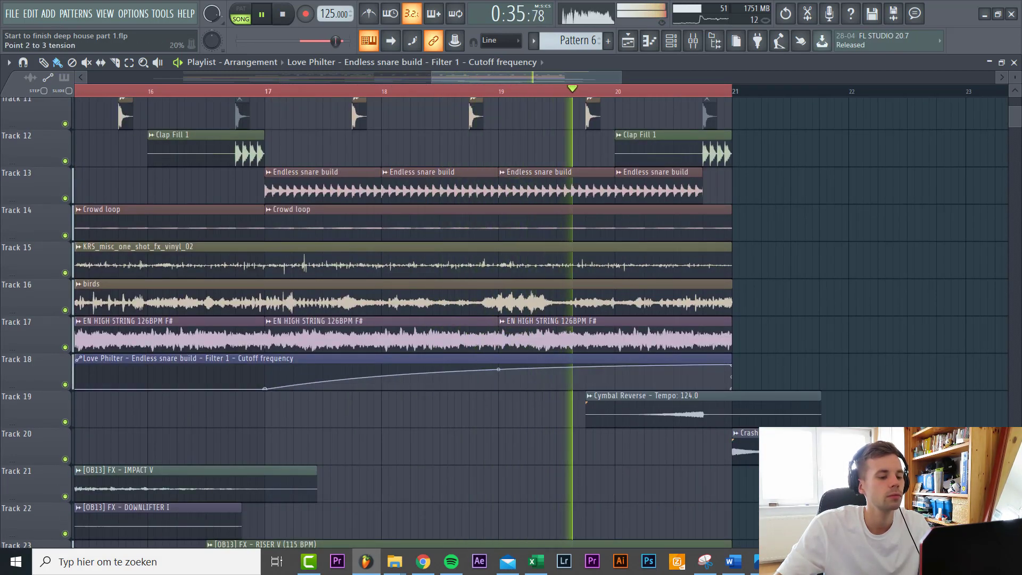
pyautogui.moveTo(498, 370); pyautogui.dragTo(499, 371)
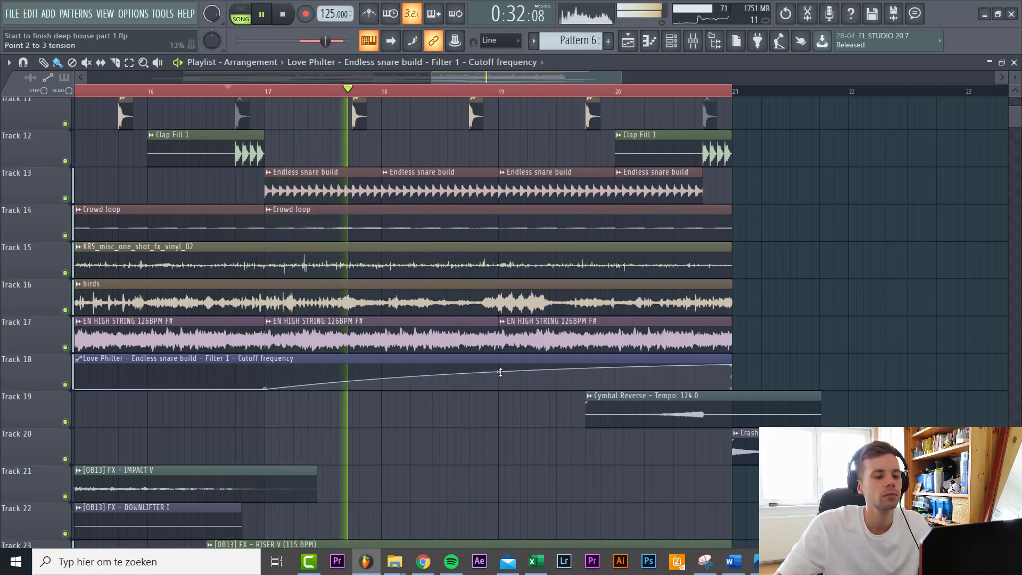
pyautogui.moveTo(501, 373); pyautogui.dragTo(499, 371)
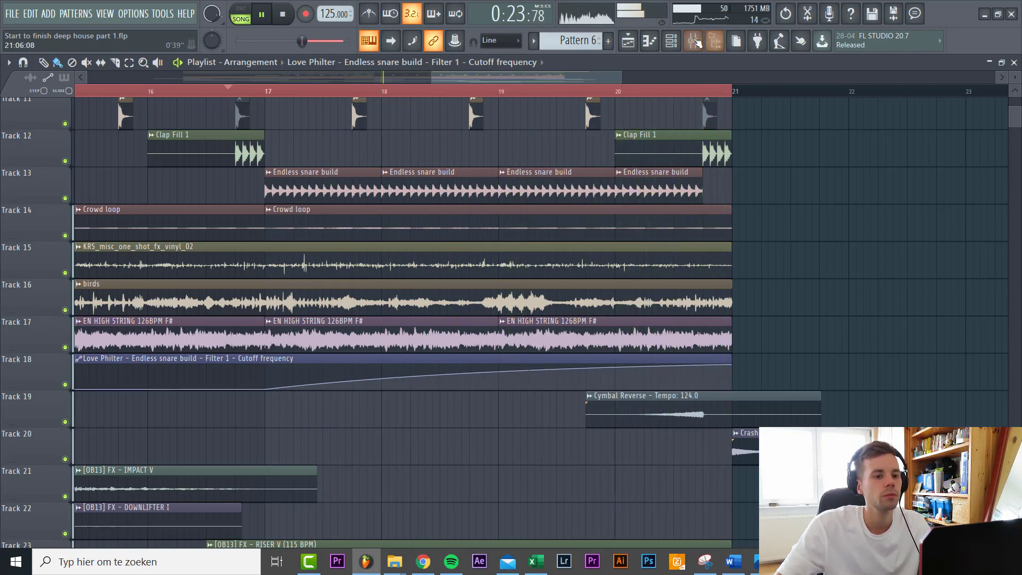
# Balance the Endless snare build track's mixer fader at -3.6 dB while the arrangement plays.
pyautogui.click(694, 41)
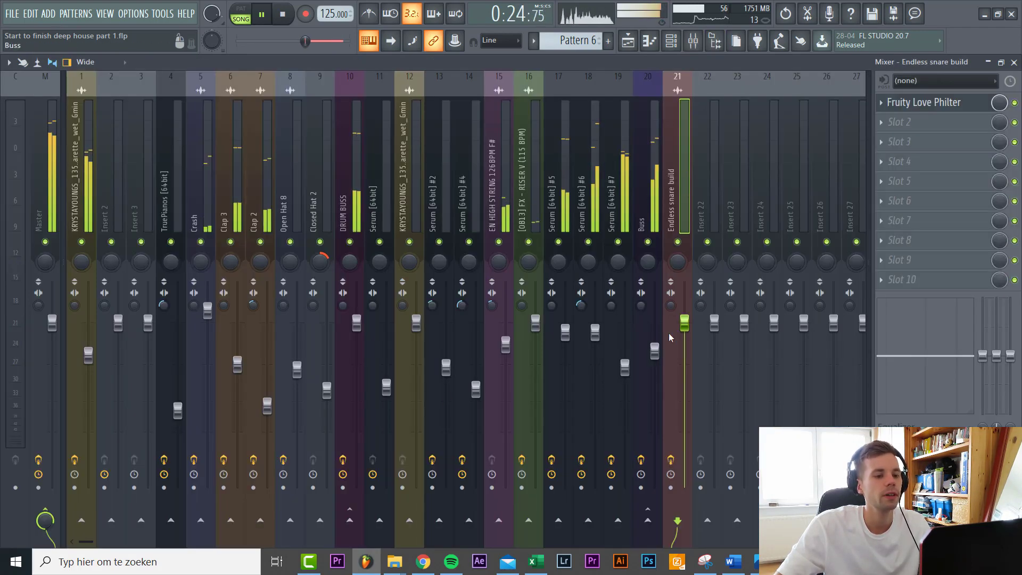
pyautogui.moveTo(685, 331); pyautogui.dragTo(682, 320)
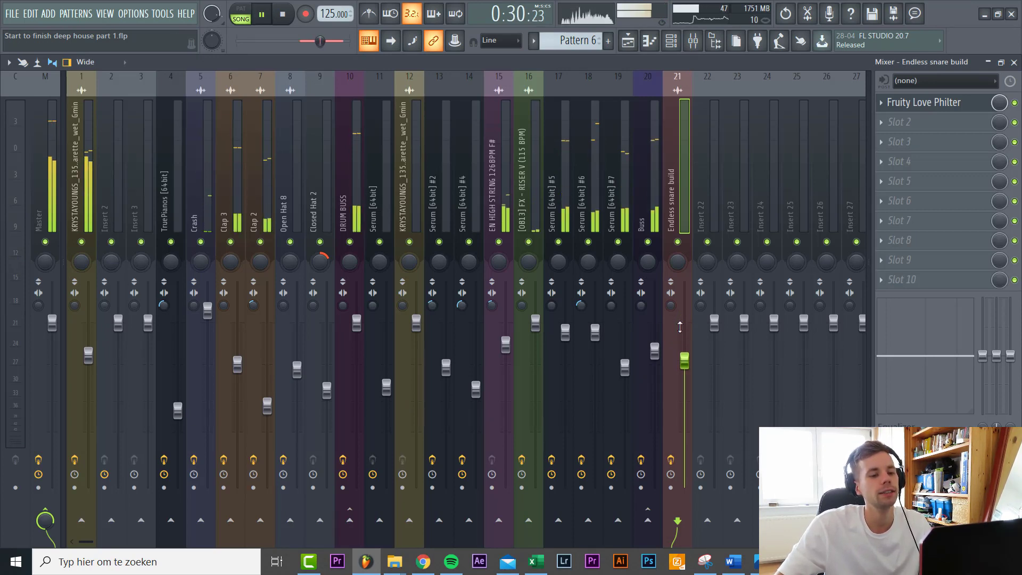
pyautogui.scroll(-4, 680, 327)
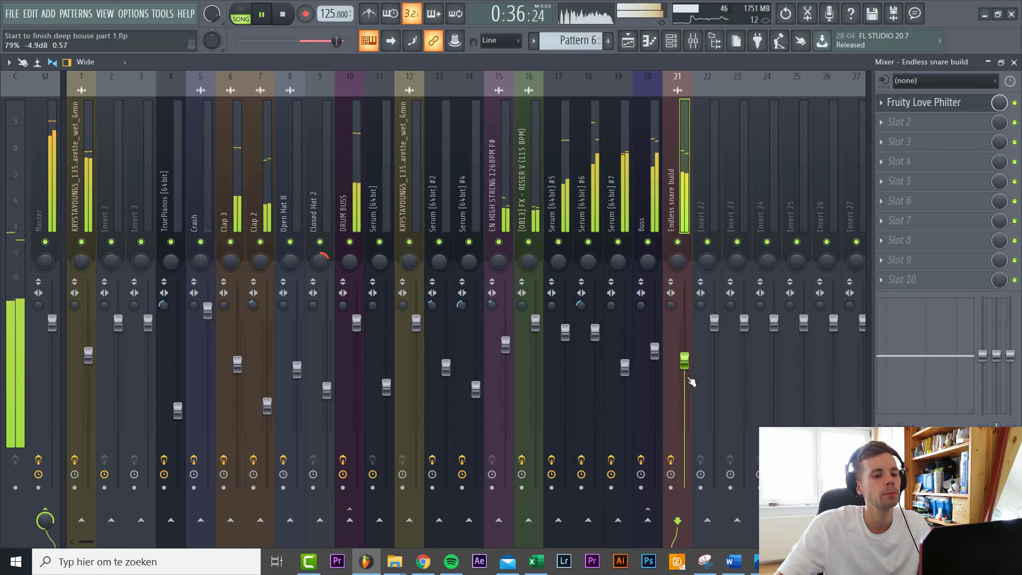
pyautogui.scroll(2, 691, 381)
pyautogui.scroll(1, 691, 381)
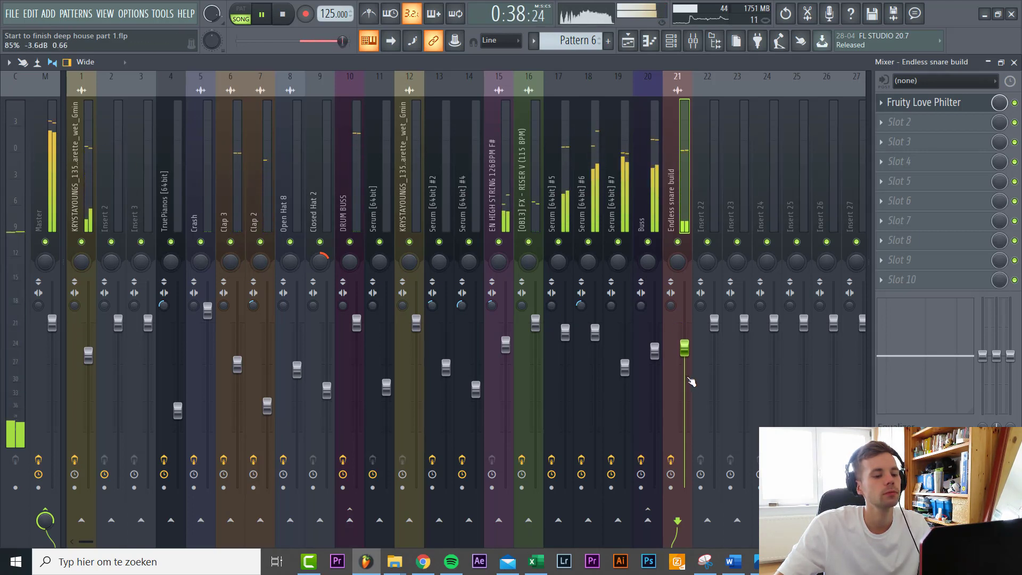
# Stop playback, load Fruity Parametric EQ 2 in slot 1 of the Master and make band 1 a high pass.
pyautogui.press('space')
pyautogui.click(54, 155)
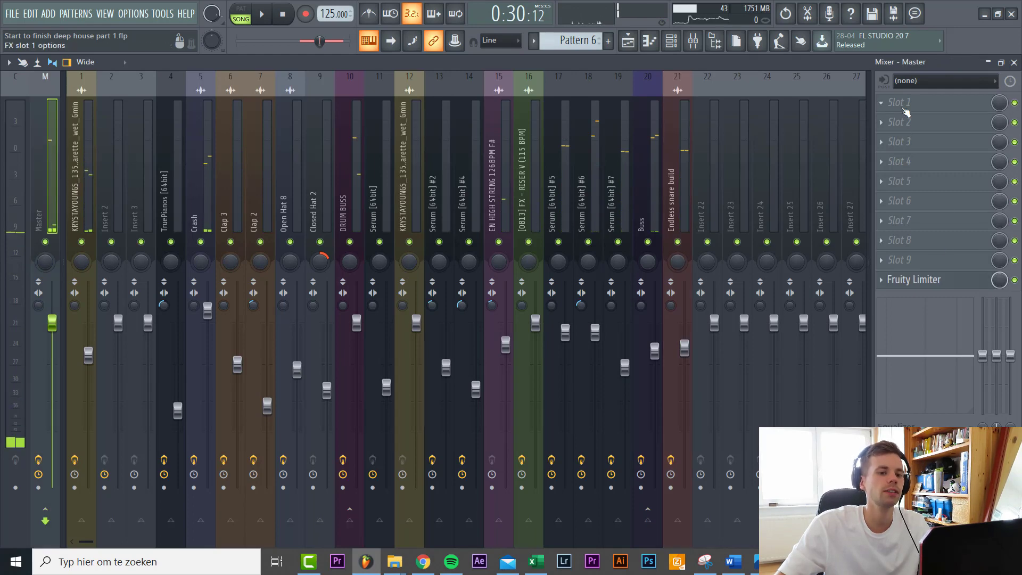
pyautogui.click(904, 108)
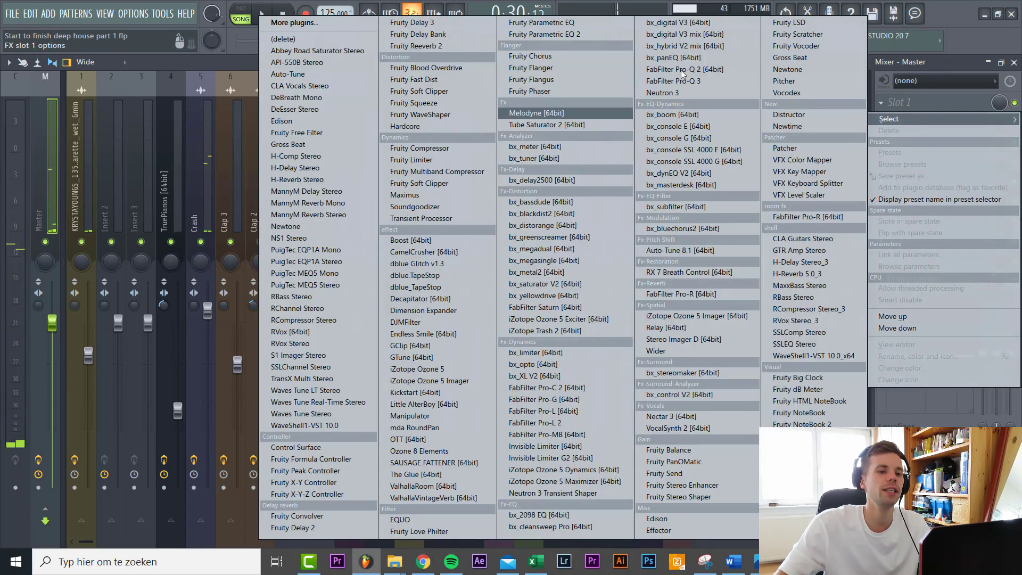
pyautogui.click(572, 35)
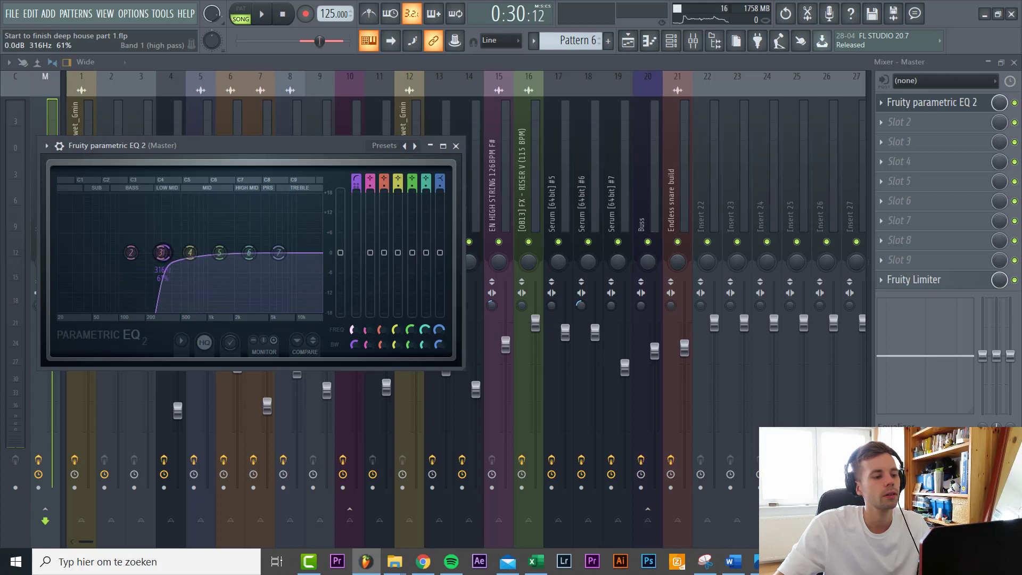
# Resume playback, adjust the high-pass band 1 frequency in the Master's EQ and create an automation clip for it.
pyautogui.press('space')
pyautogui.moveTo(358, 332); pyautogui.dragTo(358, 314)
pyautogui.rightClick(354, 327)
pyautogui.click(402, 408)
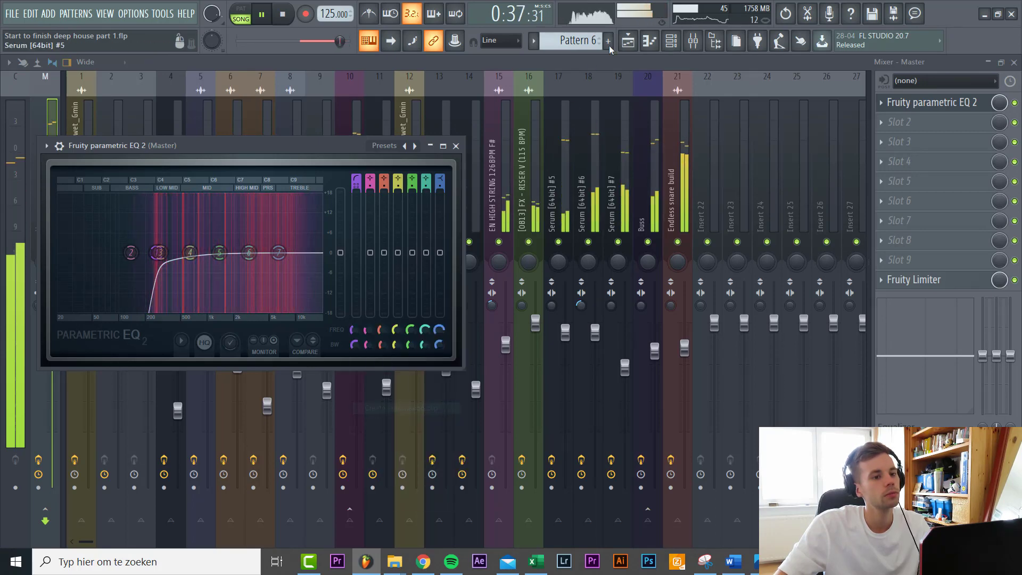
# Shape the Param. EQ 2 band 1 frequency automation as a ramp from the minimum at bar 13 to 37% at bar 21.
pyautogui.click(627, 41)
pyautogui.scroll(-4, 278, 296)
pyautogui.scroll(-2, 345, 305)
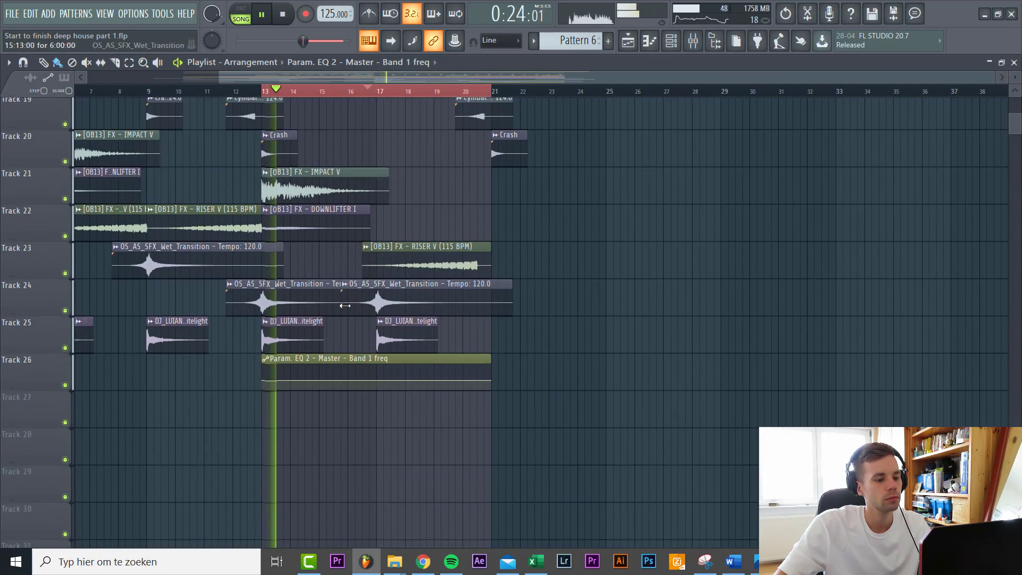
pyautogui.scroll(-2, 345, 306)
pyautogui.scroll(2, 268, 317)
pyautogui.moveTo(257, 305); pyautogui.dragTo(250, 420)
pyautogui.scroll(5, 429, 406)
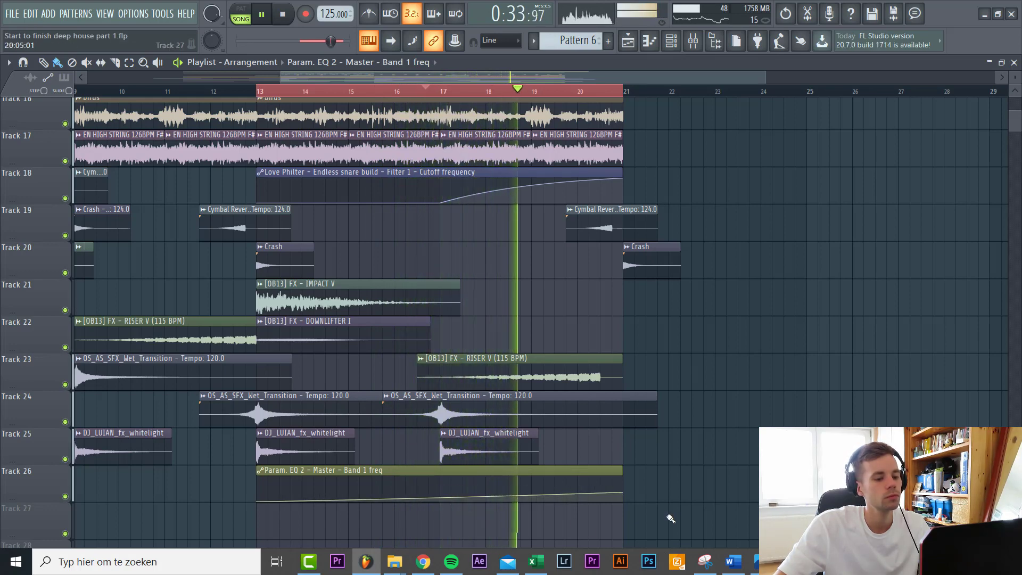
pyautogui.scroll(2, 593, 498)
pyautogui.scroll(1, 593, 498)
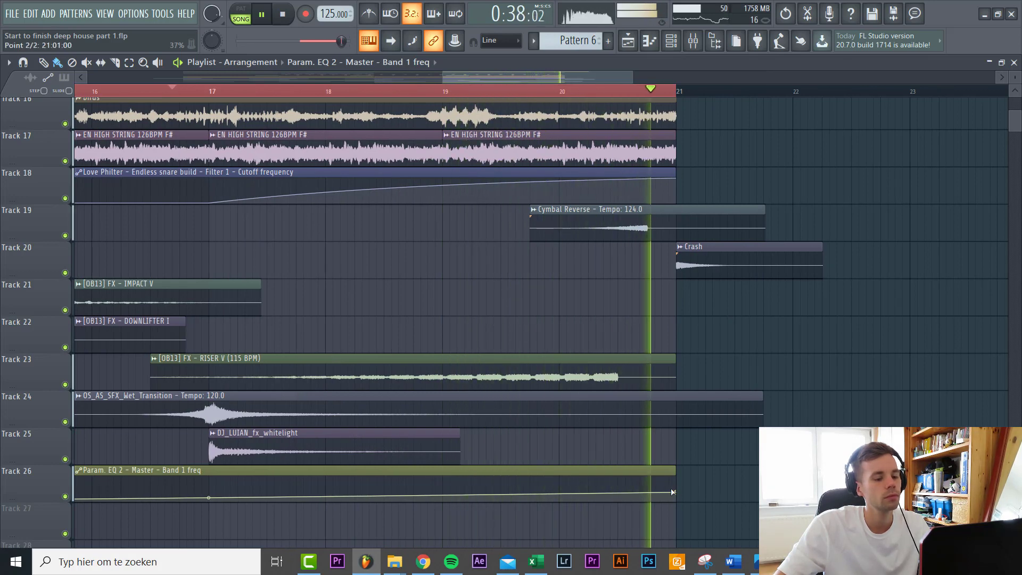
pyautogui.scroll(8, 591, 447)
# Load Endless Smile in slot 2 of the Master, choose the Helium Jumping effect and raise Intensity to 82%.
pyautogui.press('space')
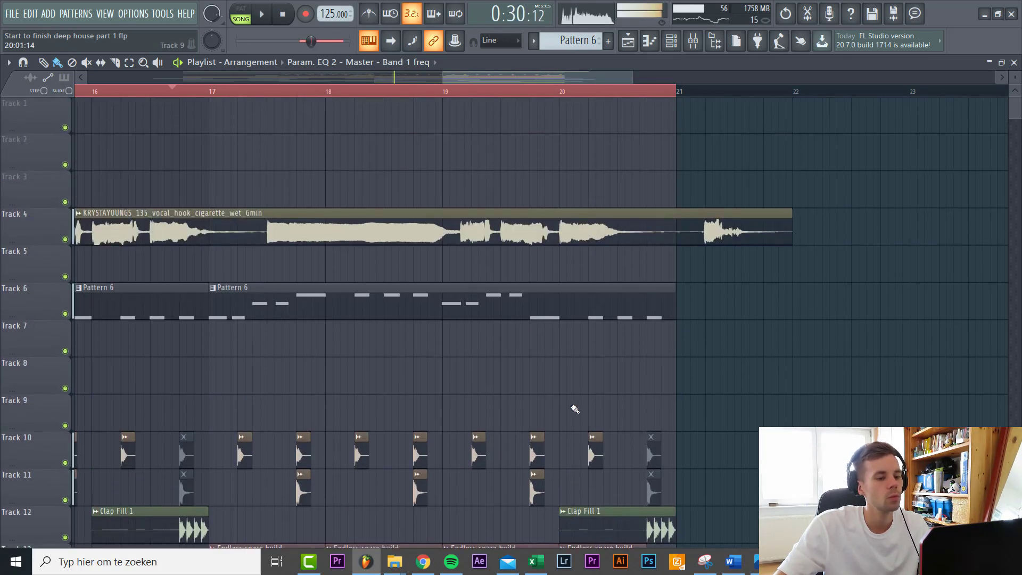
pyautogui.scroll(-5, 571, 399)
pyautogui.click(693, 40)
pyautogui.click(928, 122)
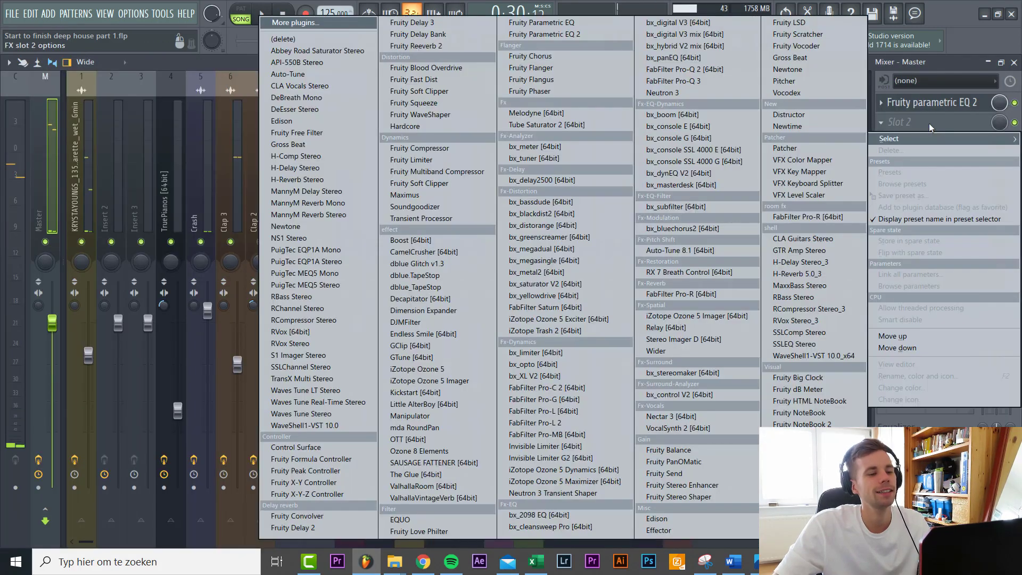
pyautogui.click(415, 335)
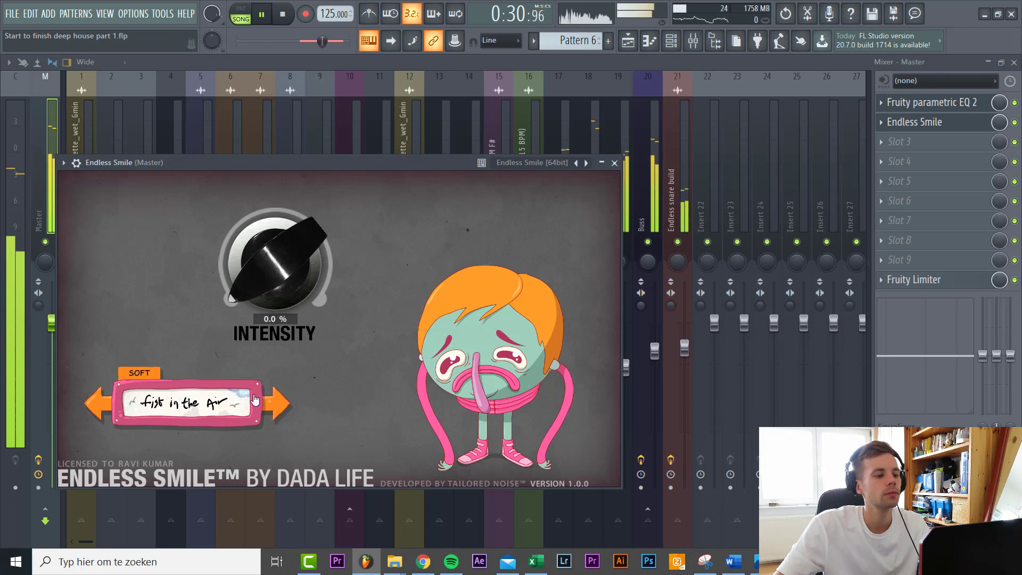
pyautogui.click(91, 396)
pyautogui.moveTo(266, 277); pyautogui.dragTo(265, 165)
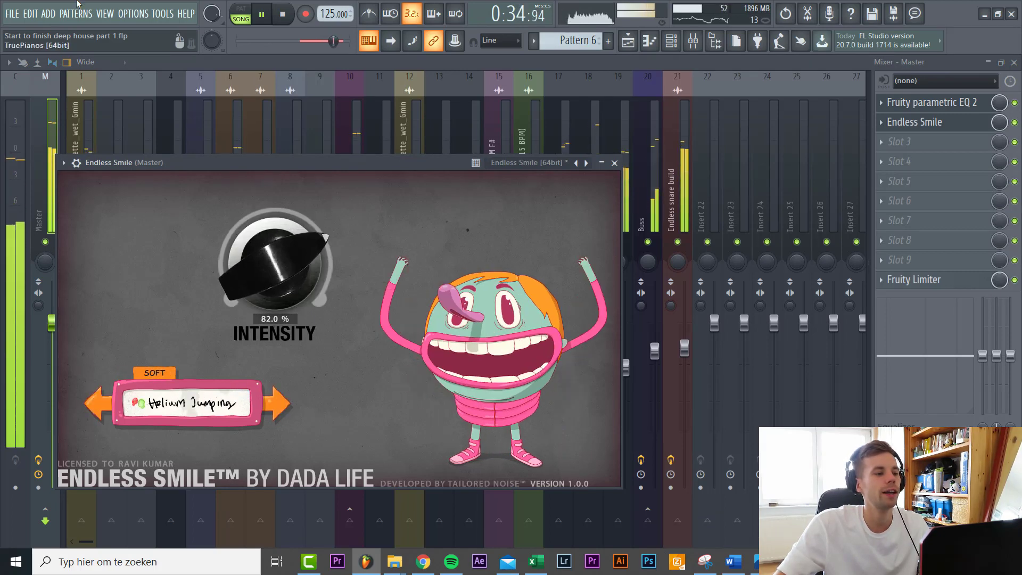
# Create an automation clip for Endless Smile's last tweaked Intensity parameter and locate the clip on playlist Track 27.
pyautogui.click(155, 15)
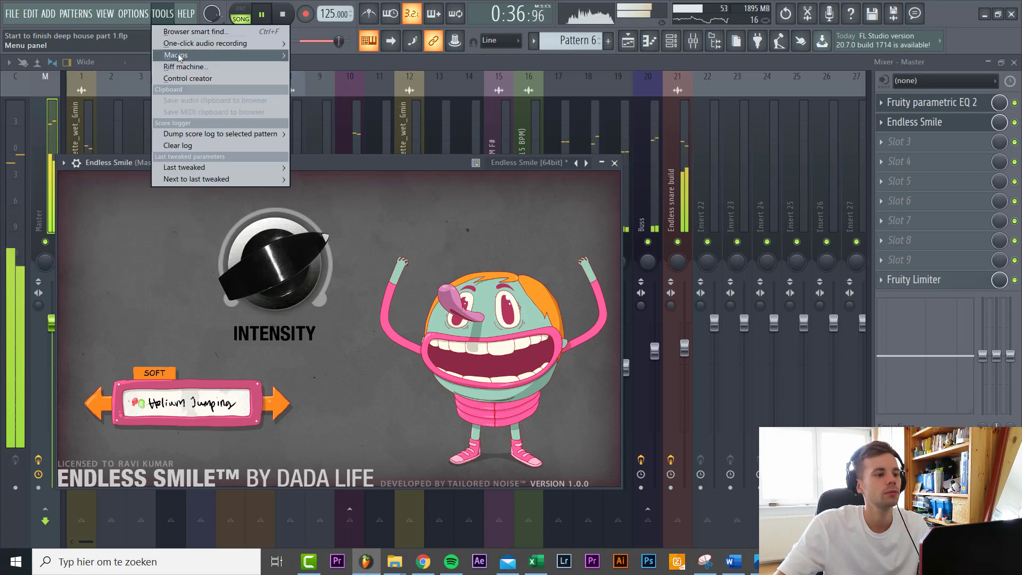
pyautogui.moveTo(222, 167)
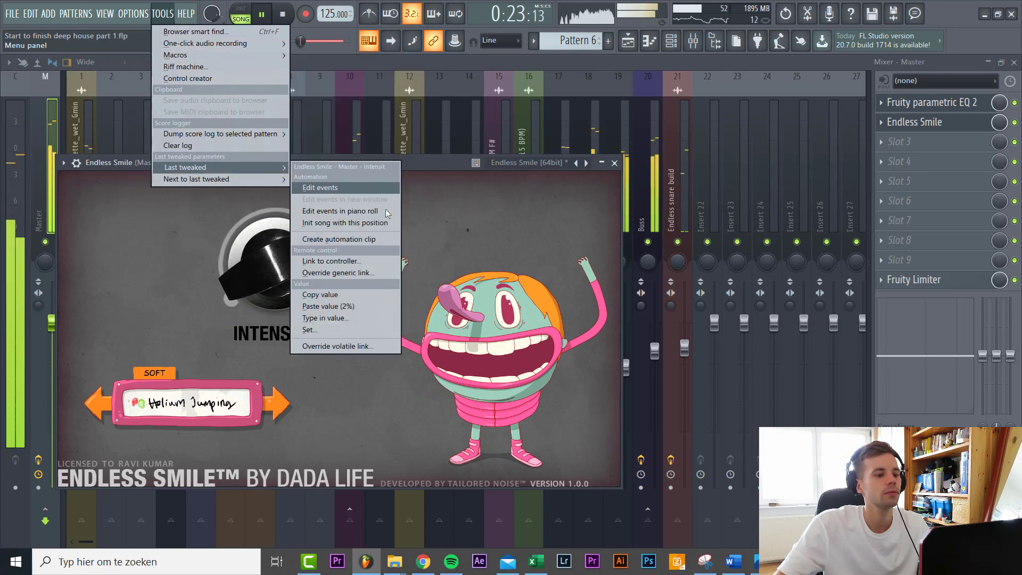
pyautogui.click(364, 239)
pyautogui.click(629, 43)
pyautogui.scroll(3, 264, 269)
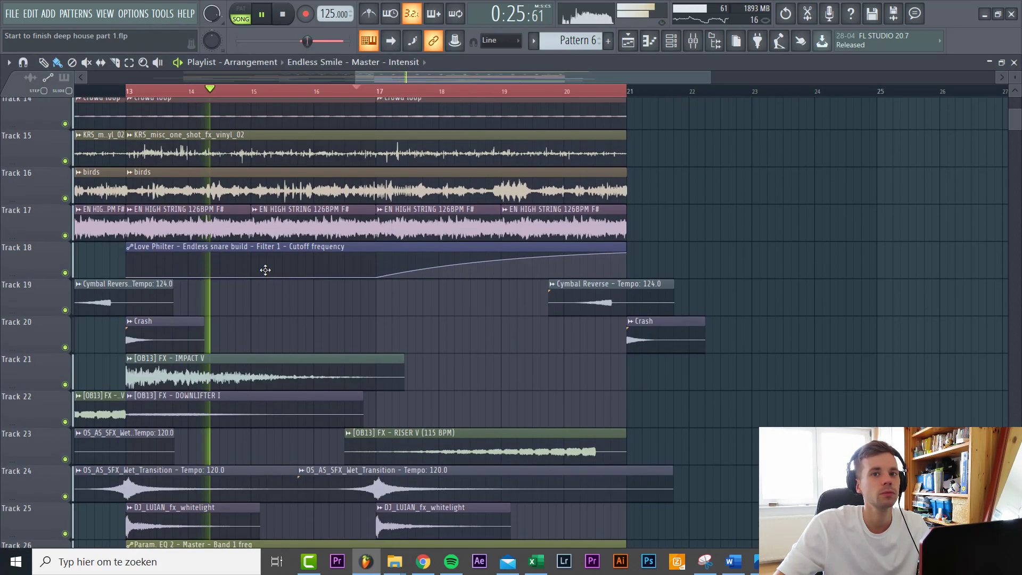
pyautogui.scroll(-3, 272, 264)
pyautogui.scroll(-5, 283, 259)
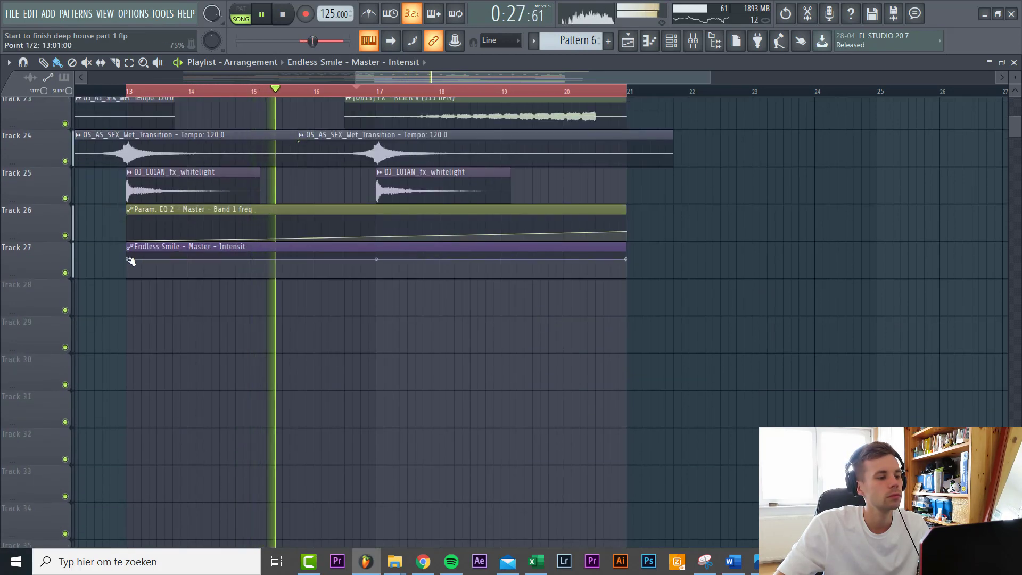
# Shape the Endless Smile Intensity automation as a ramp rising from the minimum at bar 13, extend the clip past bar 21 and drop it to minimum there.
pyautogui.moveTo(127, 259); pyautogui.dragTo(126, 279)
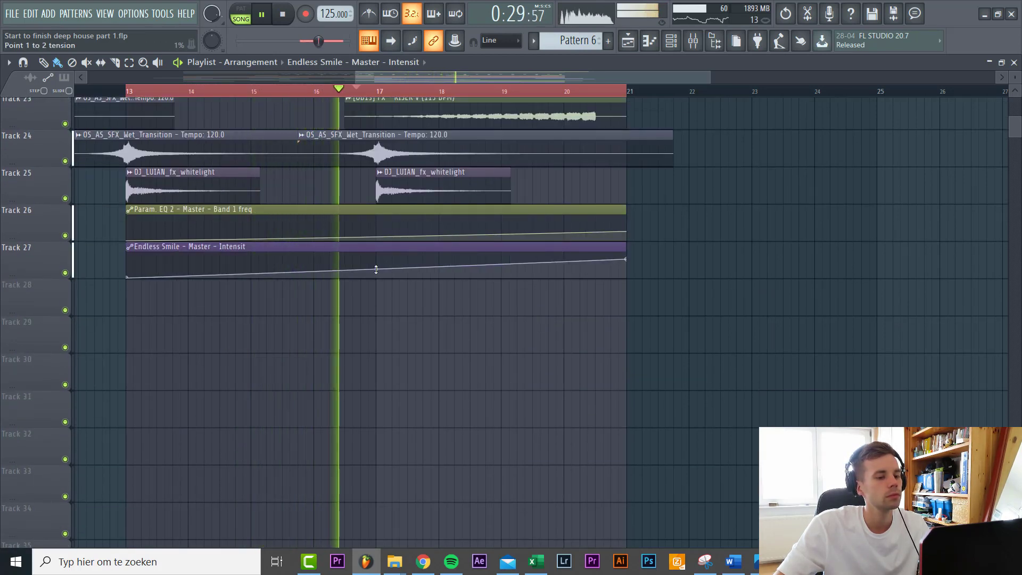
pyautogui.moveTo(622, 250); pyautogui.dragTo(681, 250)
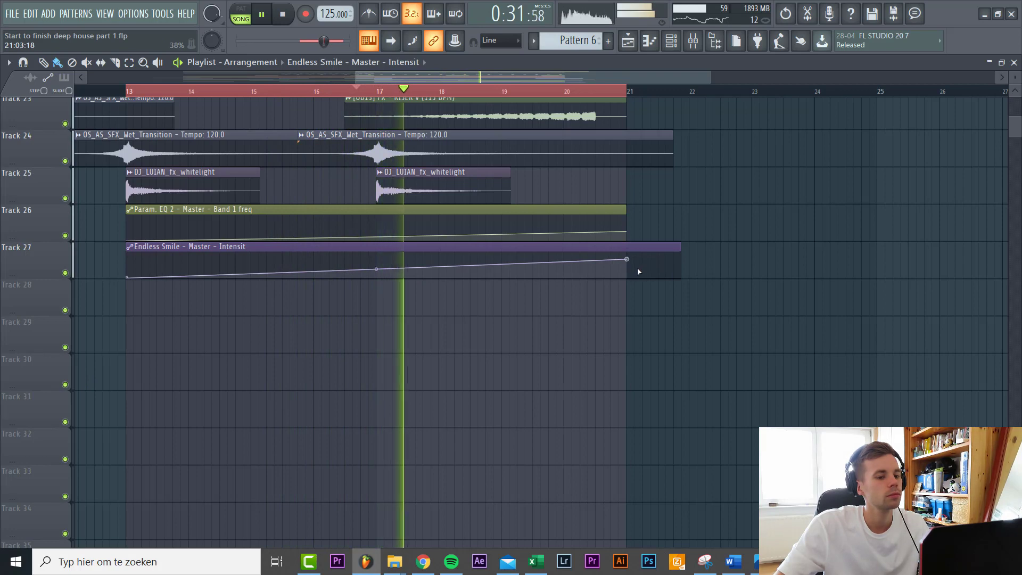
pyautogui.scroll(4, 636, 267)
pyautogui.scroll(15, 617, 265)
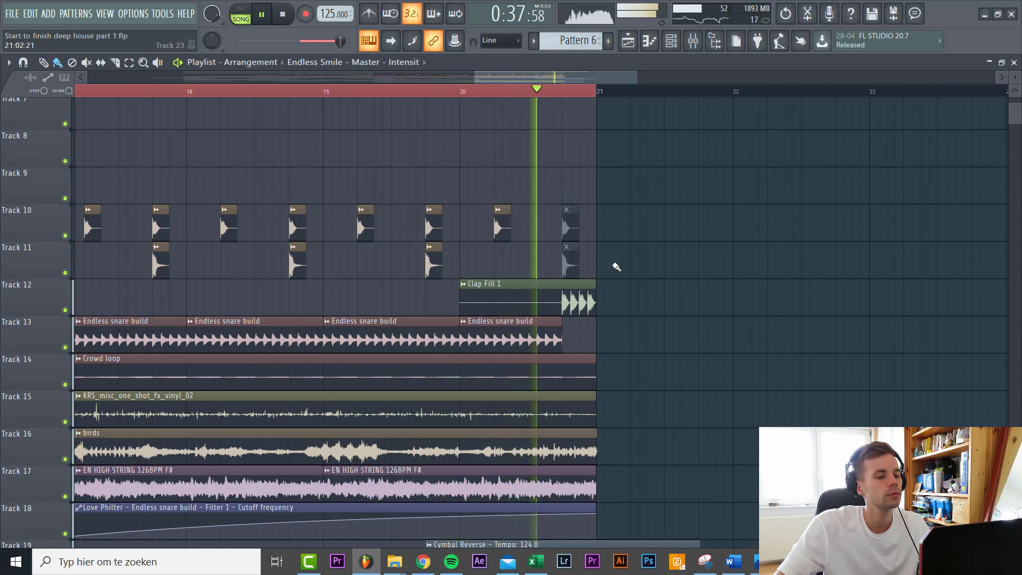
pyautogui.scroll(-8, 617, 267)
pyautogui.scroll(-4, 617, 267)
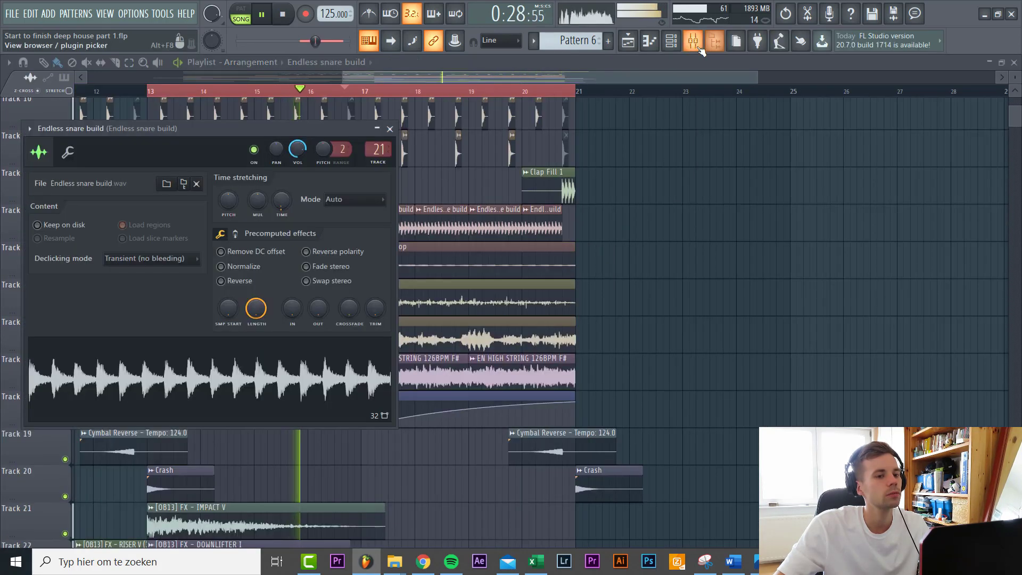
# Set the attack to 1.2 ms on envelope 2 of Serum #6 and on envelope 1 of Serum #5.
pyautogui.press('F9')
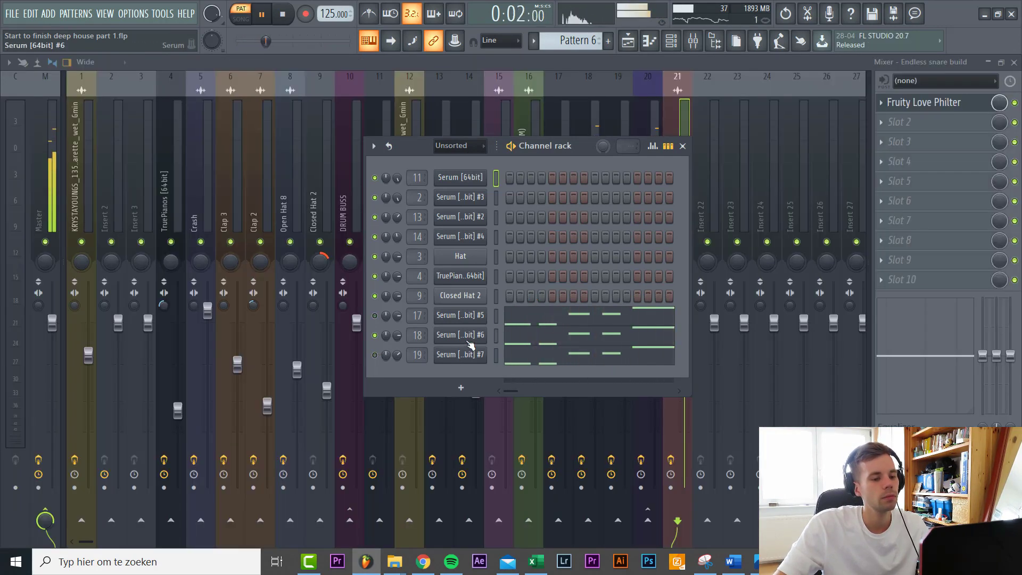
pyautogui.click(468, 339)
pyautogui.moveTo(334, 175); pyautogui.dragTo(334, 86)
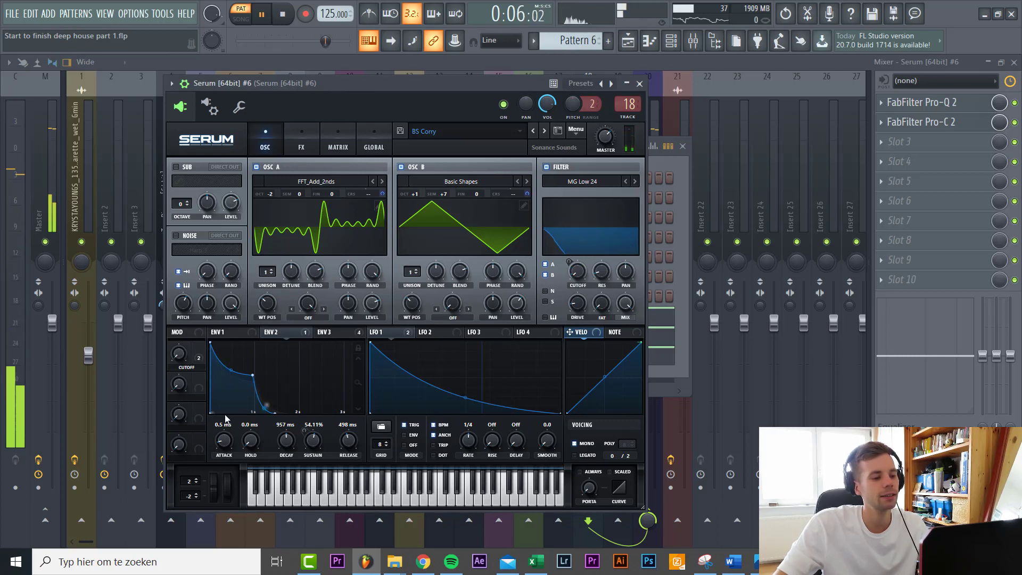
pyautogui.scroll(2, 229, 442)
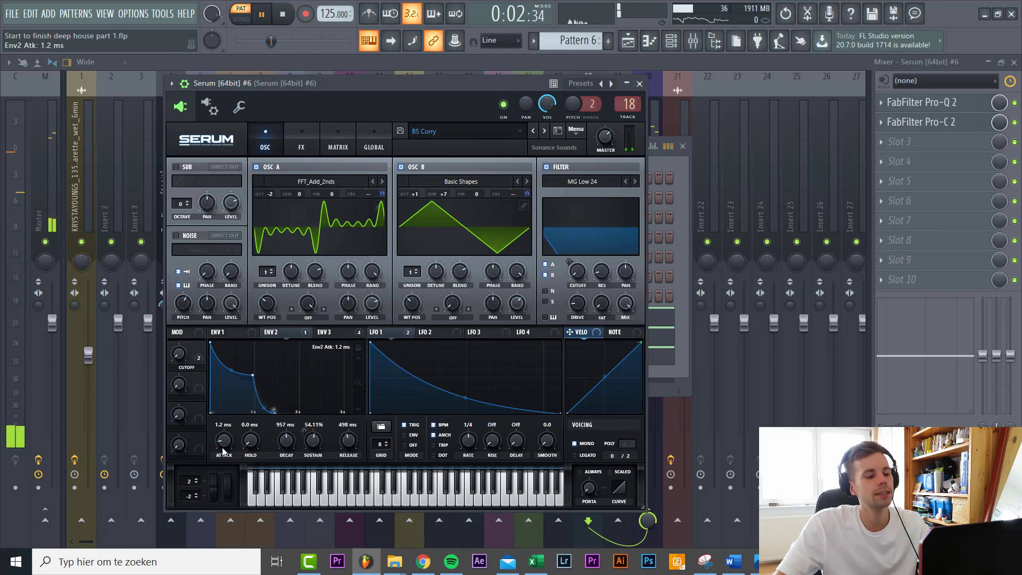
pyautogui.press('Escape')
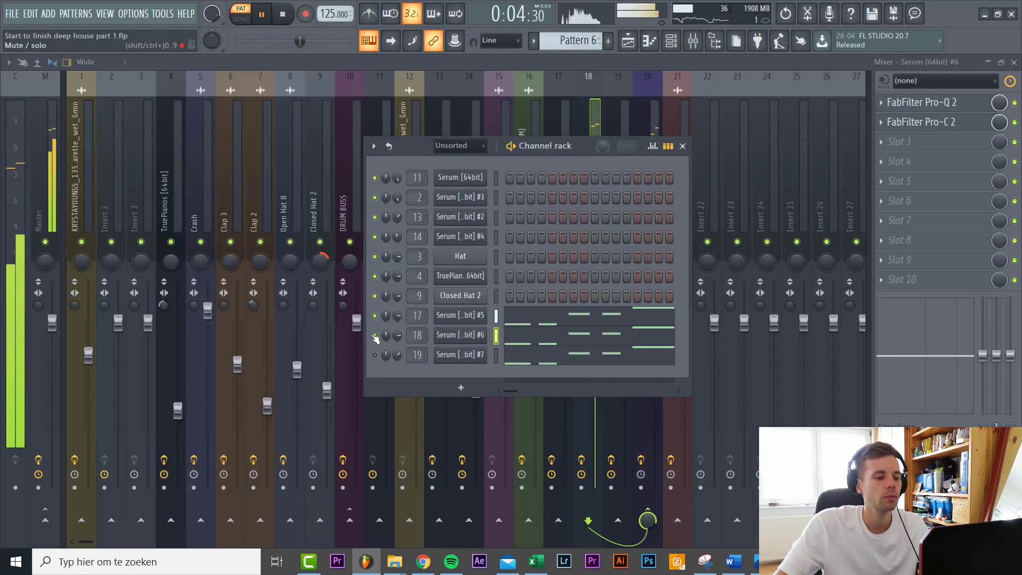
pyautogui.click(455, 317)
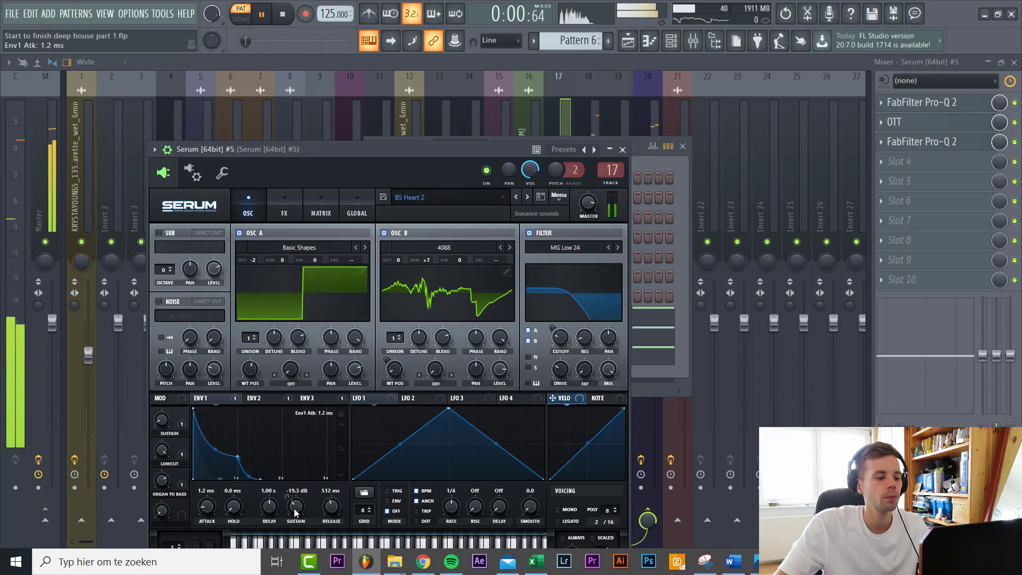
# Place Pattern 2 on playlist Track 7 at bars 13 and 17, auditioning the section in song mode.
pyautogui.click(628, 40)
pyautogui.scroll(-6, 377, 334)
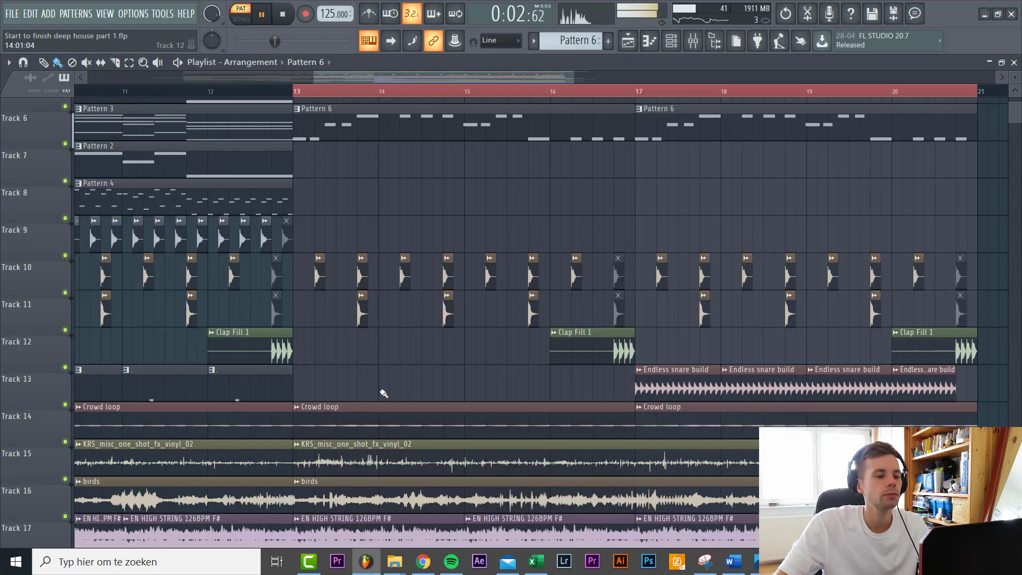
pyautogui.press('space')
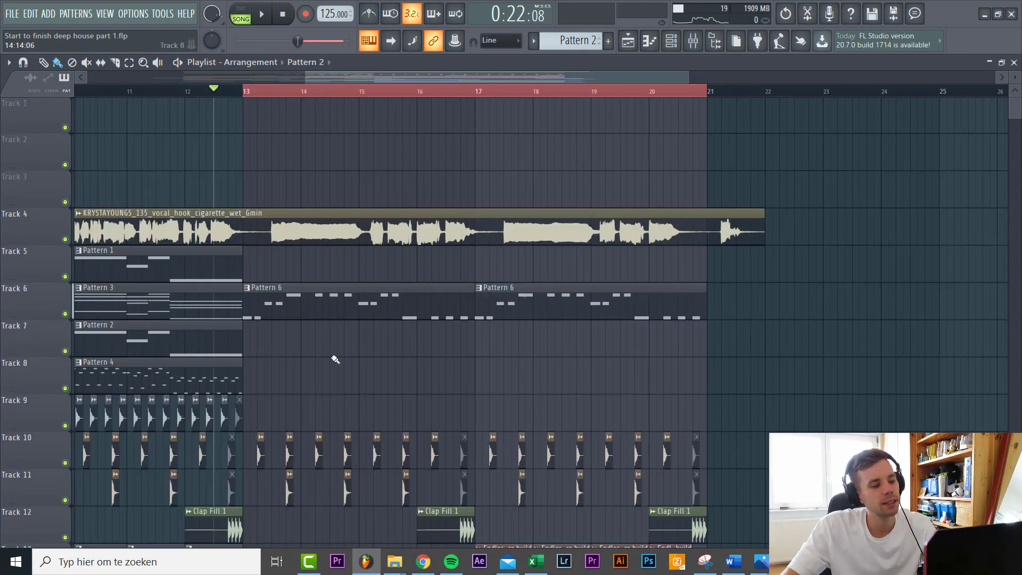
pyautogui.press('space')
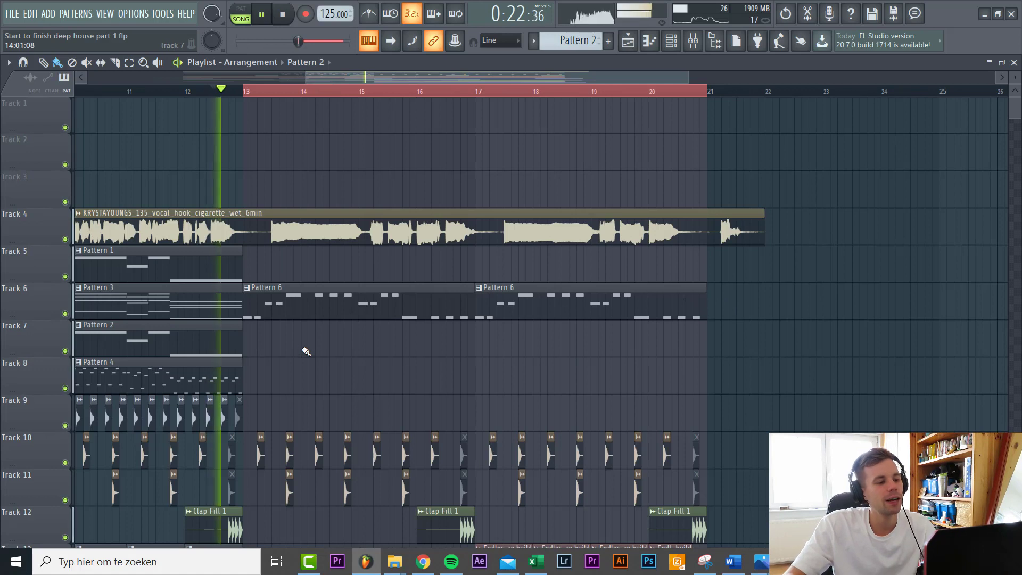
pyautogui.click(255, 341)
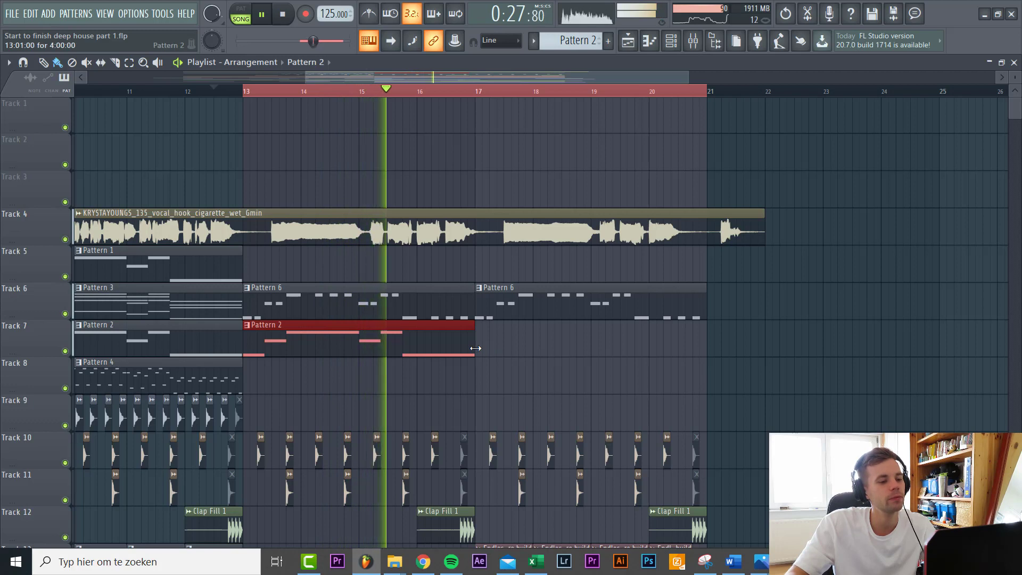
pyautogui.click(479, 350)
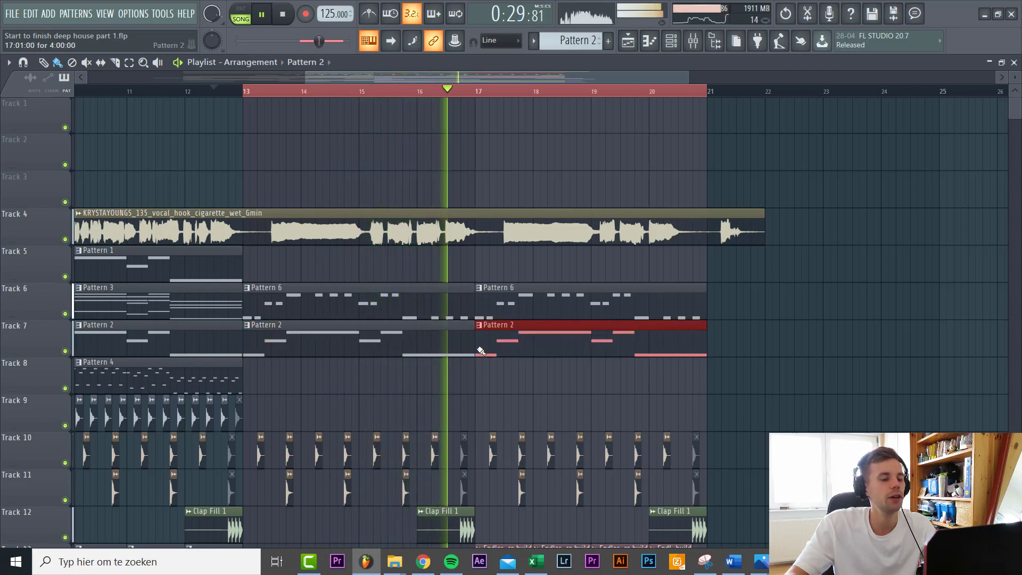
# Slice the vocal hook clip on Track 4 at bar 21 and move its tail up to Track 3.
pyautogui.press('c')
pyautogui.click(712, 239)
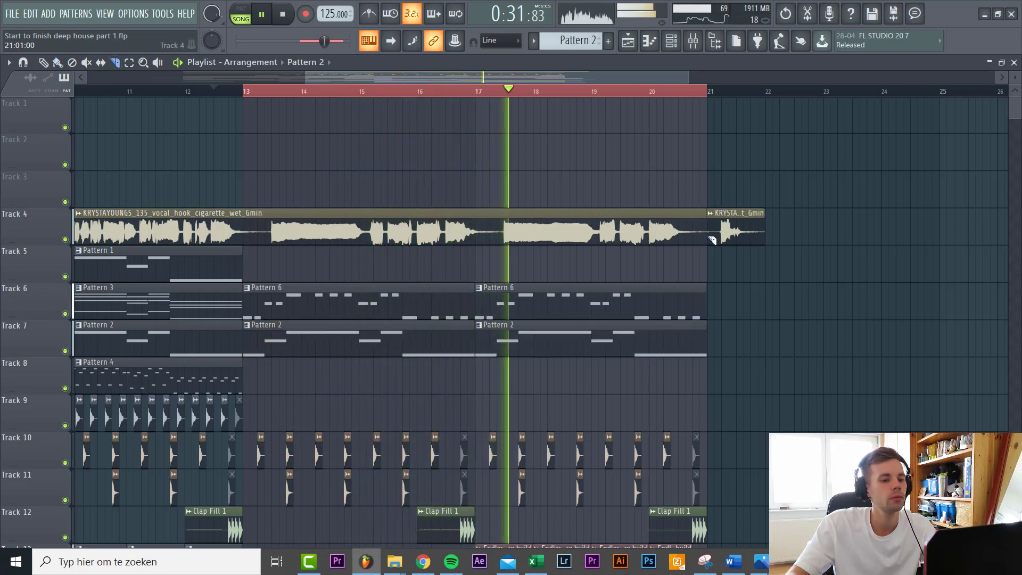
pyautogui.press('p')
pyautogui.moveTo(737, 241); pyautogui.dragTo(735, 174)
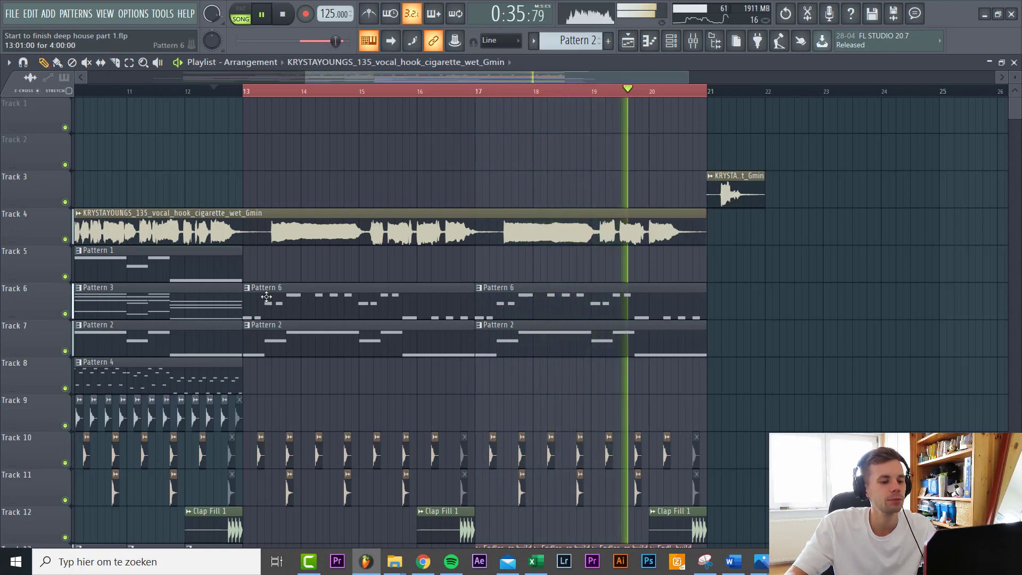
# Audition loops in the James Hype sample folders and place EN WAVY RISER 126BPM from the Encore Producer Pack on Track 2.
pyautogui.scroll(-4, 342, 346)
pyautogui.scroll(4, 342, 347)
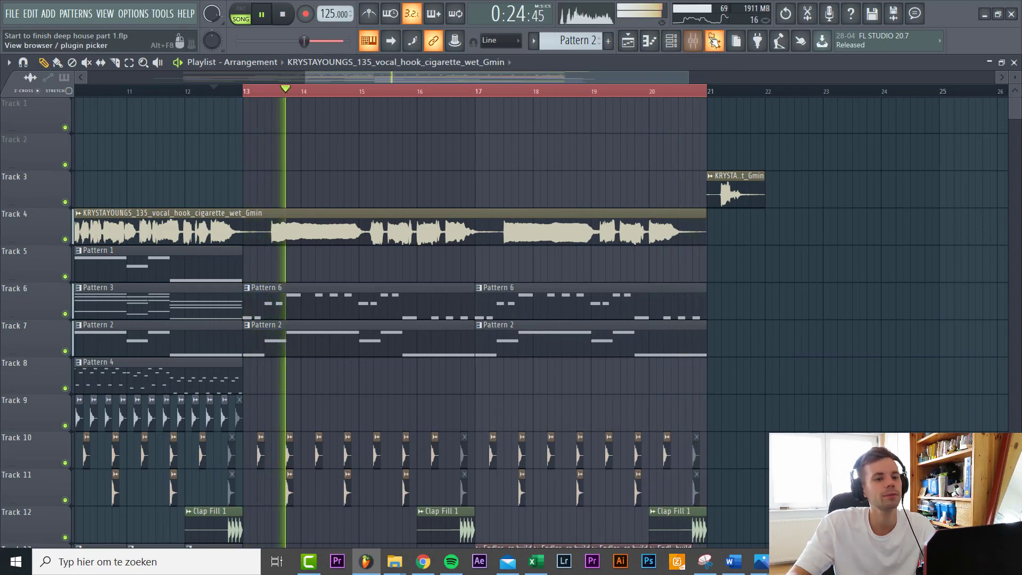
pyautogui.click(716, 42)
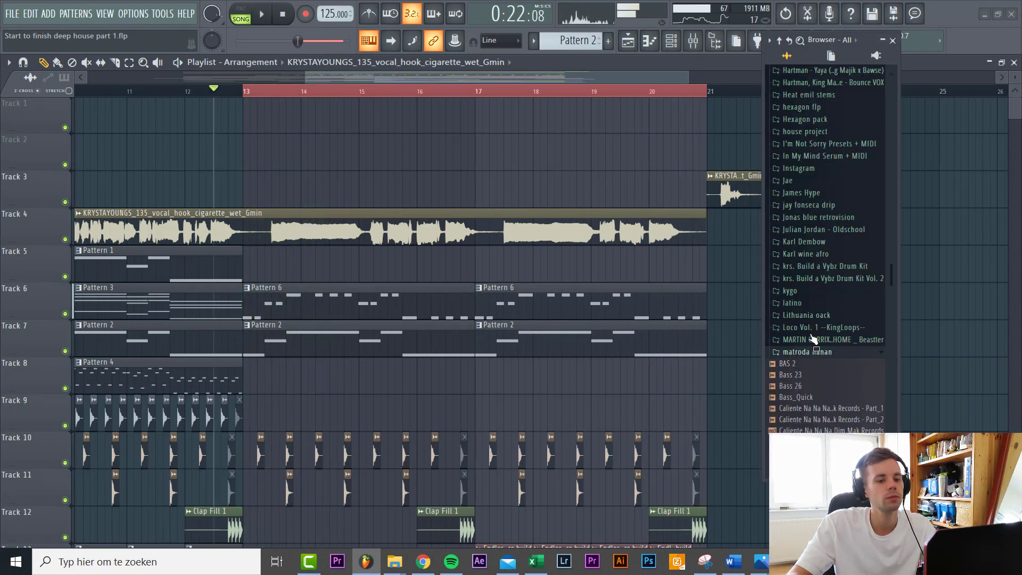
pyautogui.scroll(5, 824, 269)
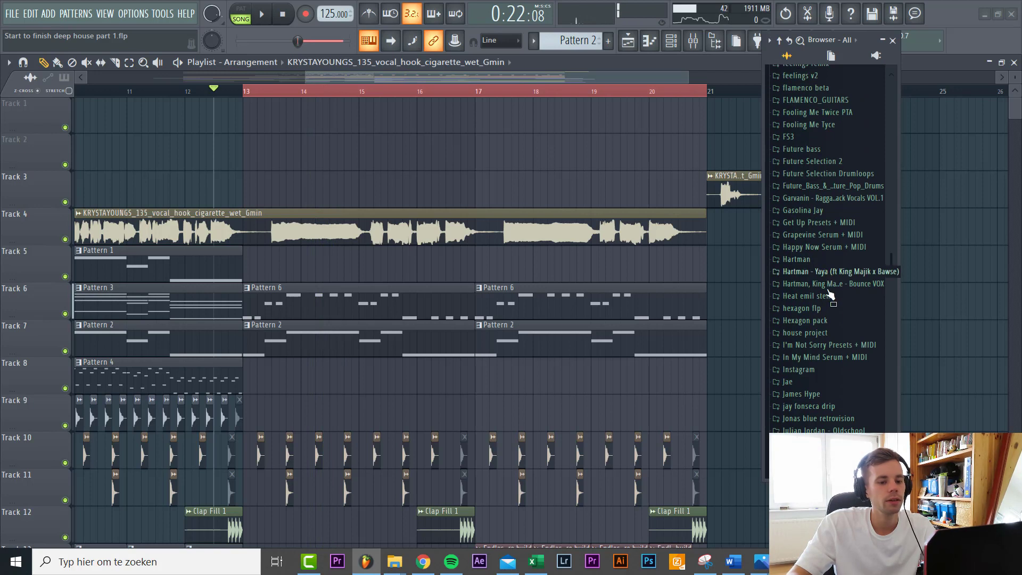
pyautogui.click(801, 394)
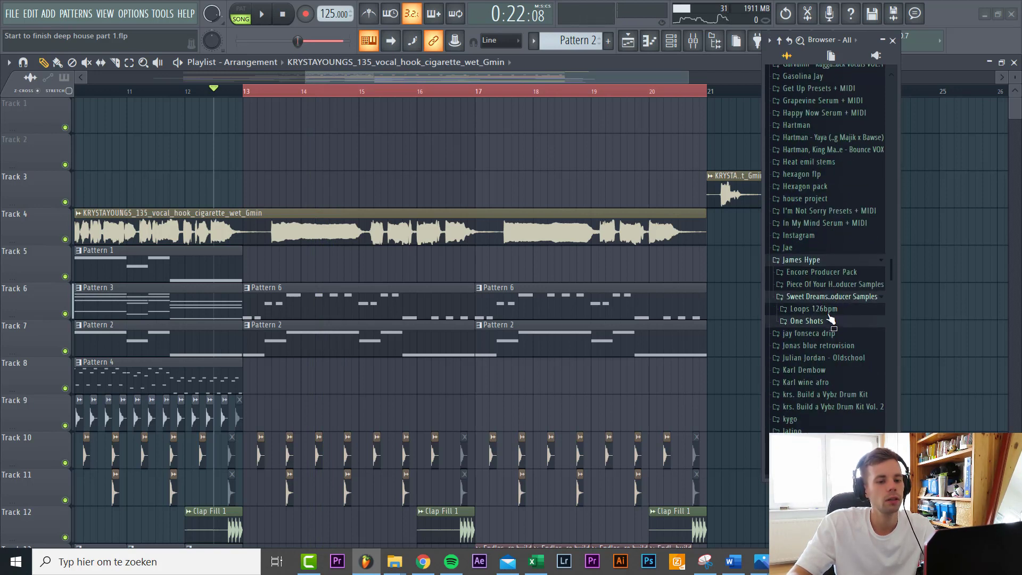
pyautogui.click(830, 317)
pyautogui.click(828, 310)
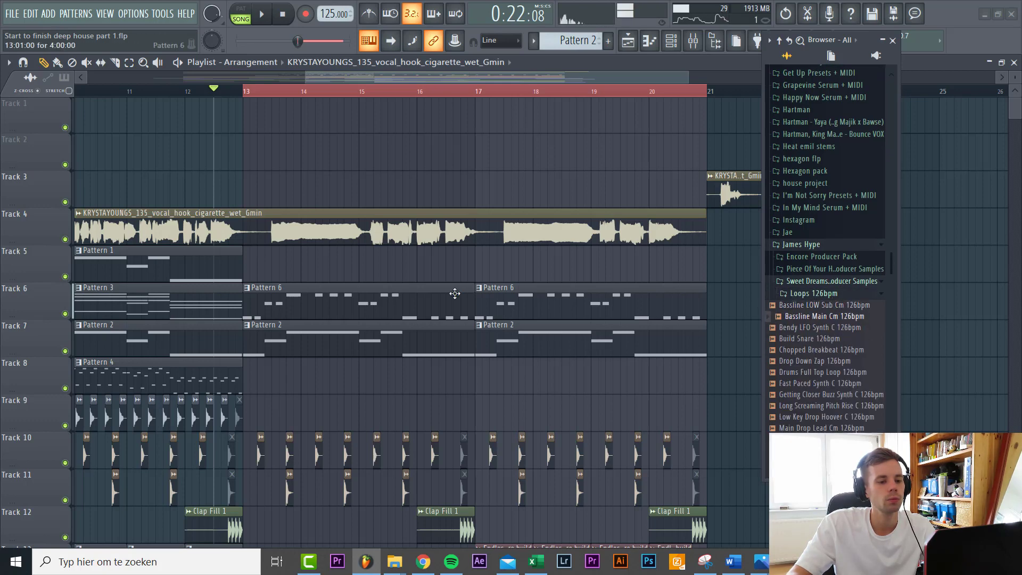
pyautogui.click(800, 325)
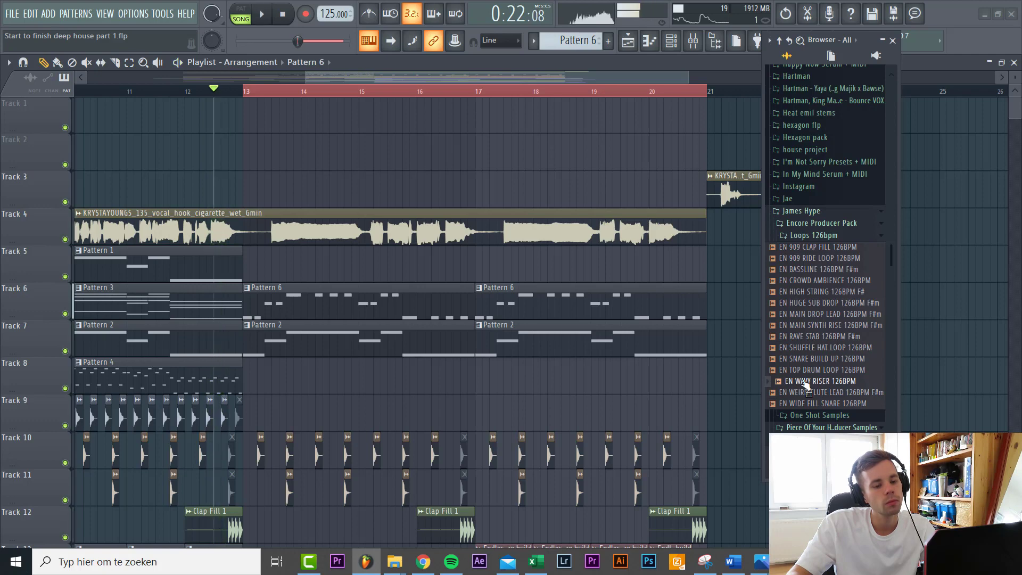
pyautogui.moveTo(807, 385)
pyautogui.mouseDown()
pyautogui.moveTo(586, 239)
pyautogui.moveTo(331, 109)
pyautogui.moveTo(362, 158)
pyautogui.moveTo(493, 150)
pyautogui.mouseUp()
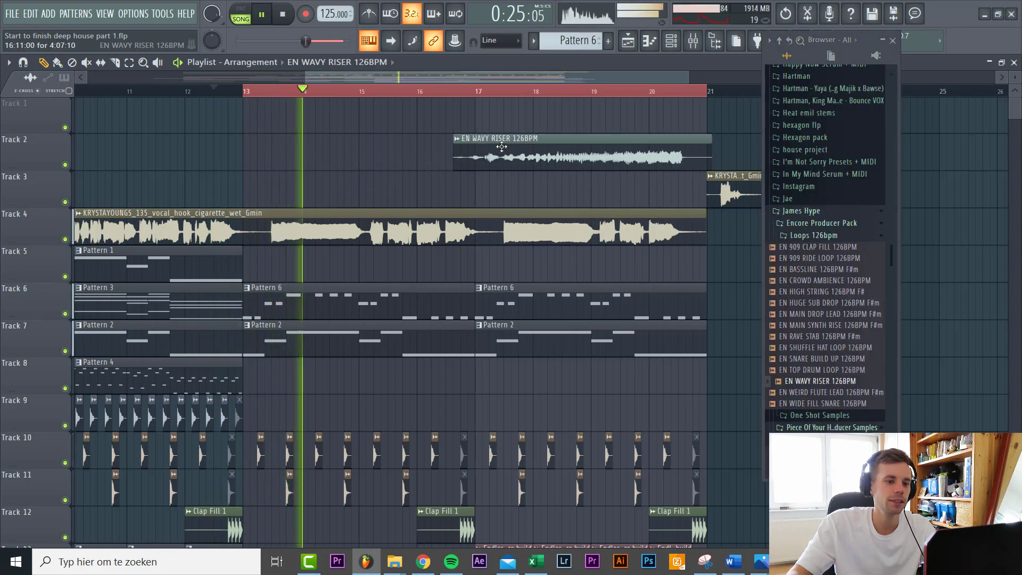
# Fit the EN WAVY RISER clip to the project tempo using 126 BPM and align its start to bar 17.
pyautogui.click(457, 139)
pyautogui.click(582, 197)
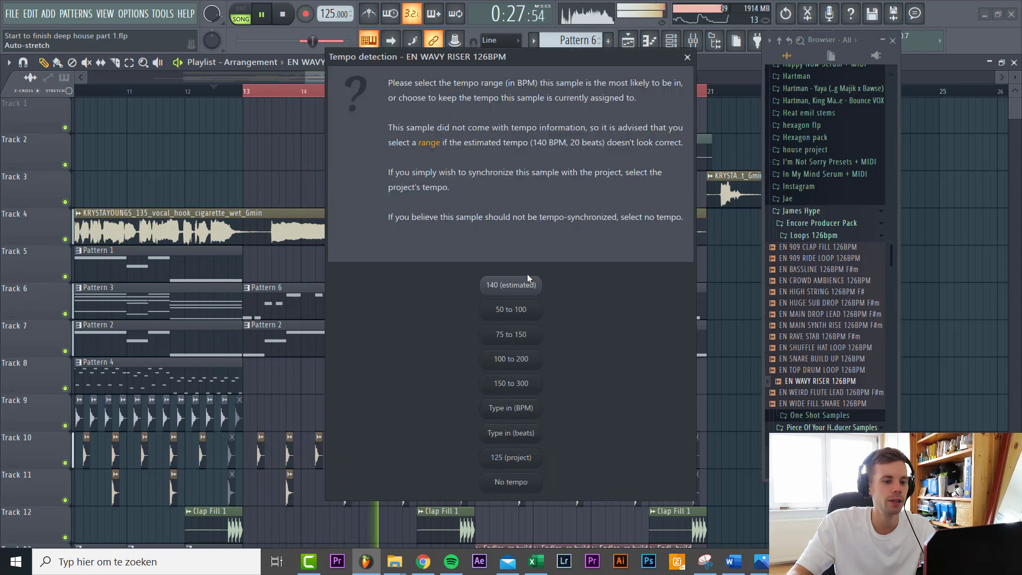
pyautogui.click(504, 414)
pyautogui.write('126')
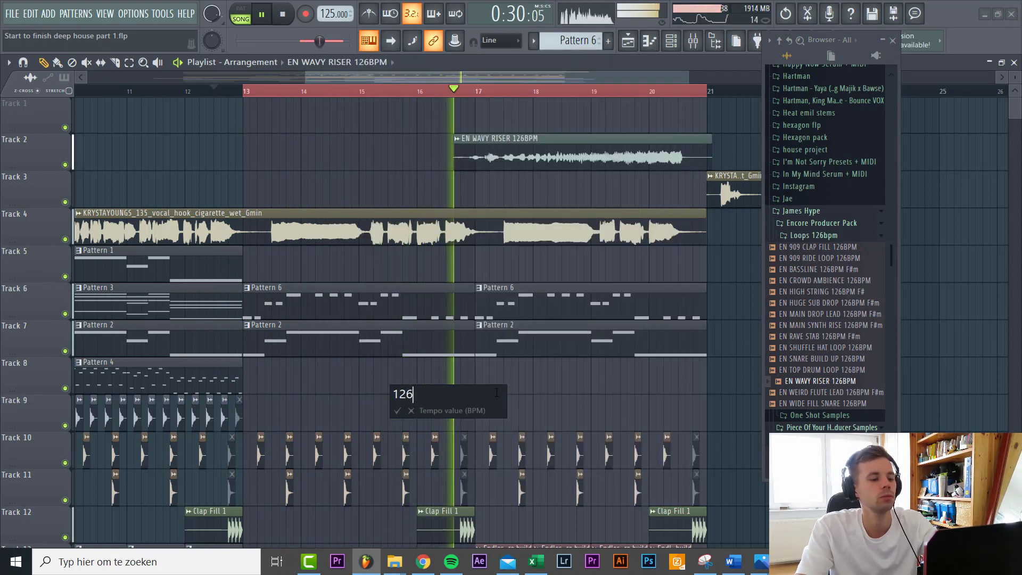
pyautogui.press('Return')
pyautogui.moveTo(566, 150); pyautogui.dragTo(589, 151)
pyautogui.scroll(3, 679, 177)
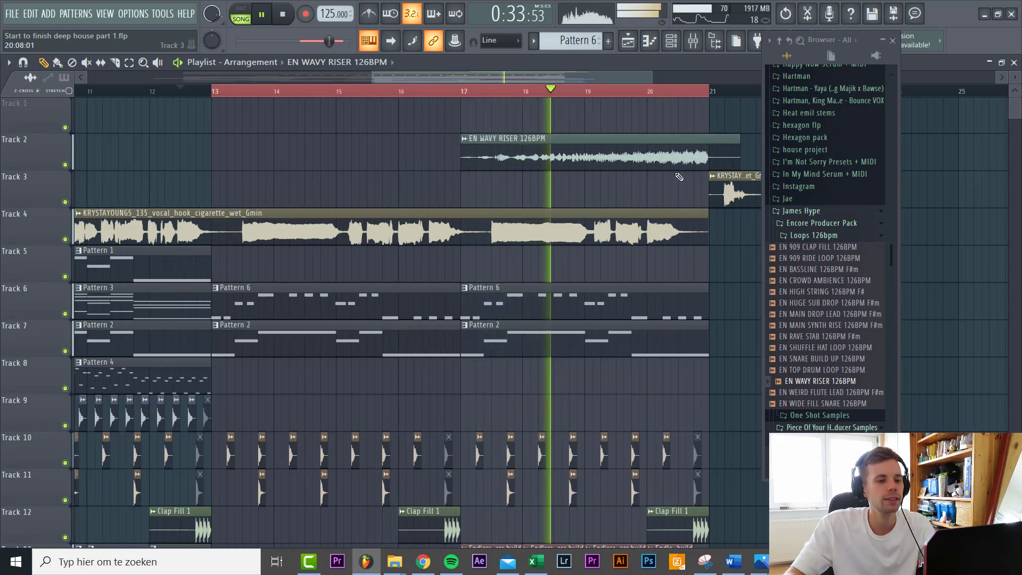
# Slice the EN WAVY RISER clip where the final clap fill hits start in bar 20 and delete the remaining tail.
pyautogui.scroll(-3, 516, 171)
pyautogui.scroll(-5, 671, 239)
pyautogui.scroll(8, 639, 242)
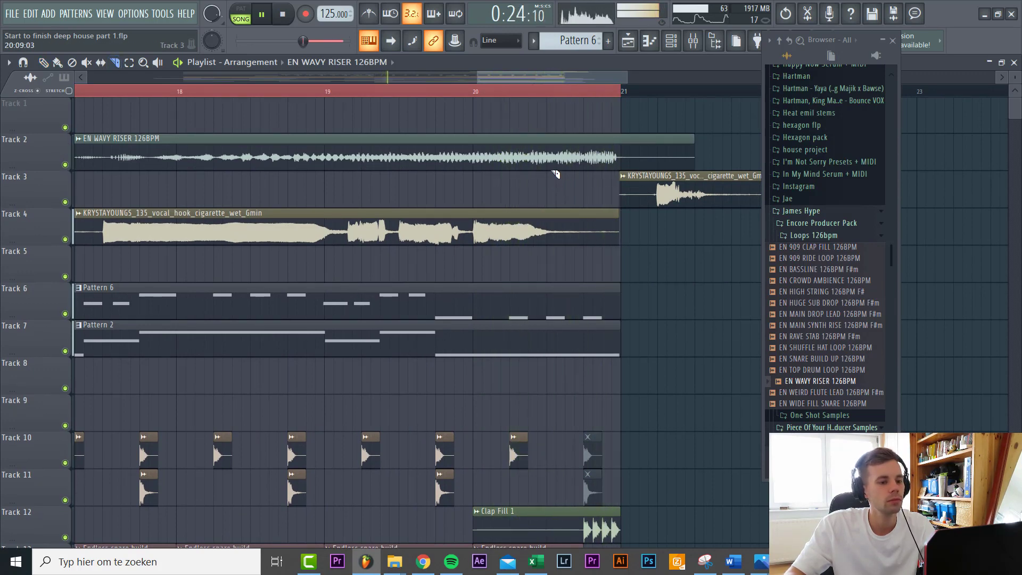
pyautogui.scroll(-9, 565, 188)
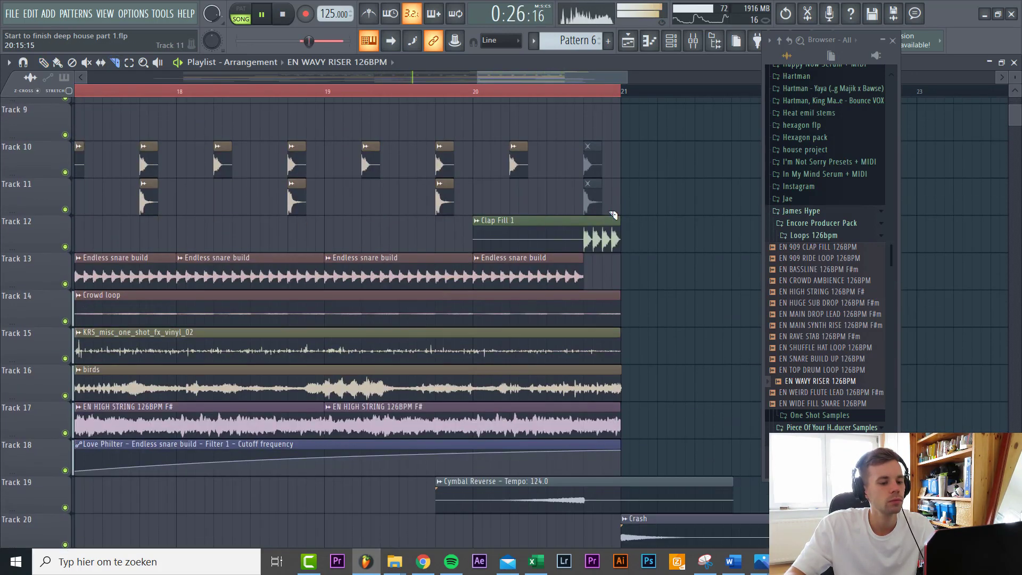
pyautogui.scroll(4, 612, 212)
pyautogui.scroll(-4, 613, 214)
pyautogui.scroll(4, 613, 215)
pyautogui.scroll(9, 586, 197)
pyautogui.scroll(-3, 552, 142)
pyautogui.rightClick(522, 138)
pyautogui.scroll(-4, 334, 151)
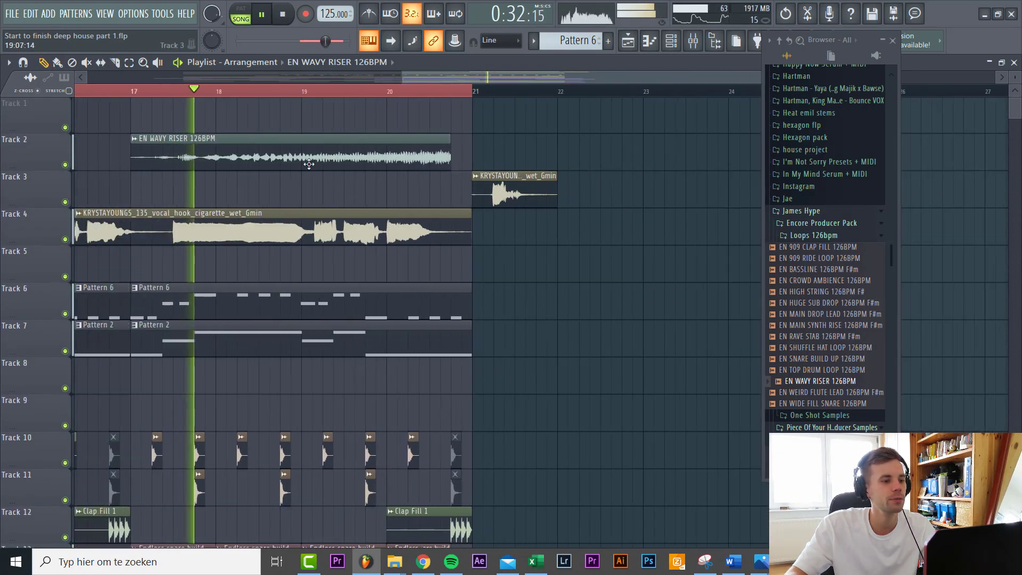
# Assign the EN WAVY RISER channel to free mixer track 22 and lower that track's volume to blend it in.
pyautogui.doubleClick(335, 150)
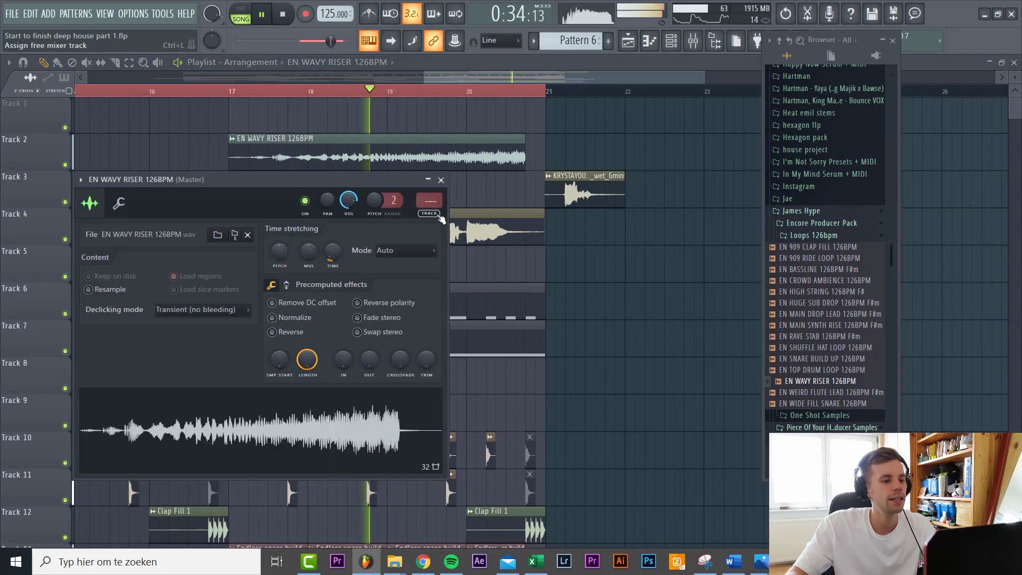
pyautogui.click(441, 217)
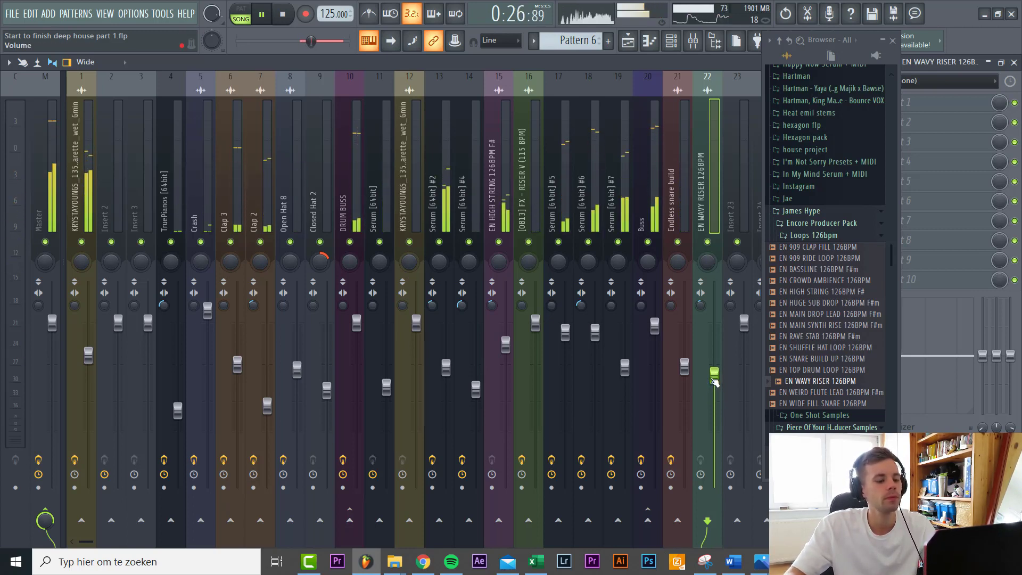
pyautogui.click(628, 42)
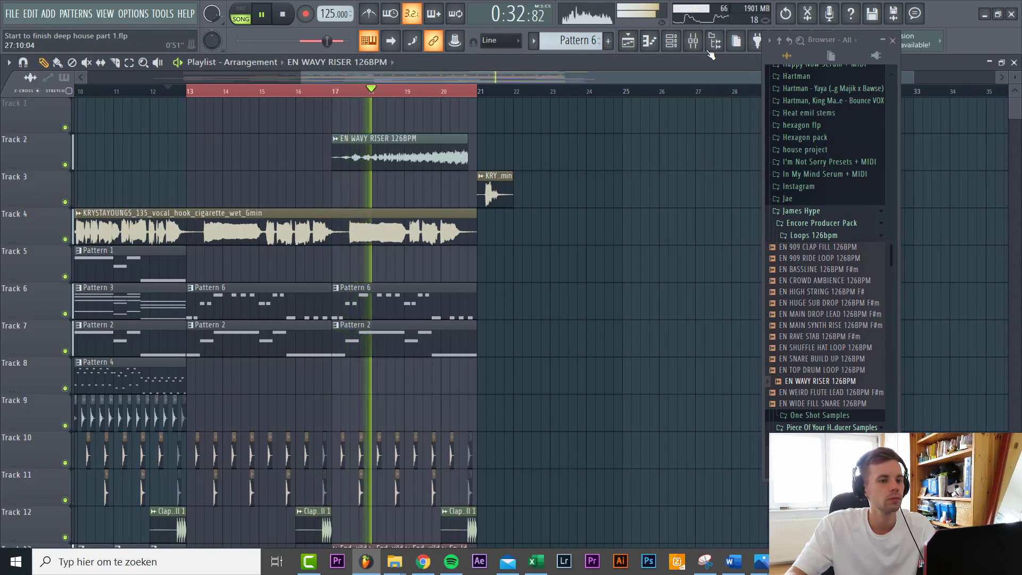
pyautogui.click(693, 41)
pyautogui.moveTo(715, 376); pyautogui.dragTo(716, 390)
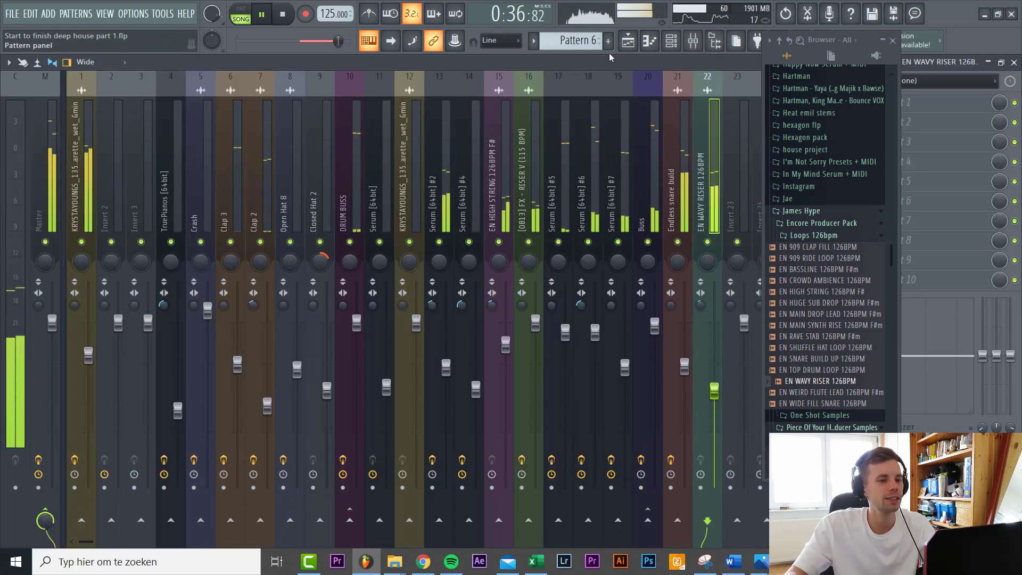
# Play the full arrangement through to bar 21 to review all playlist tracks, and stop playback.
pyautogui.click(629, 42)
pyautogui.keyDown('ctrl'); pyautogui.click(477, 88); pyautogui.keyUp('ctrl')
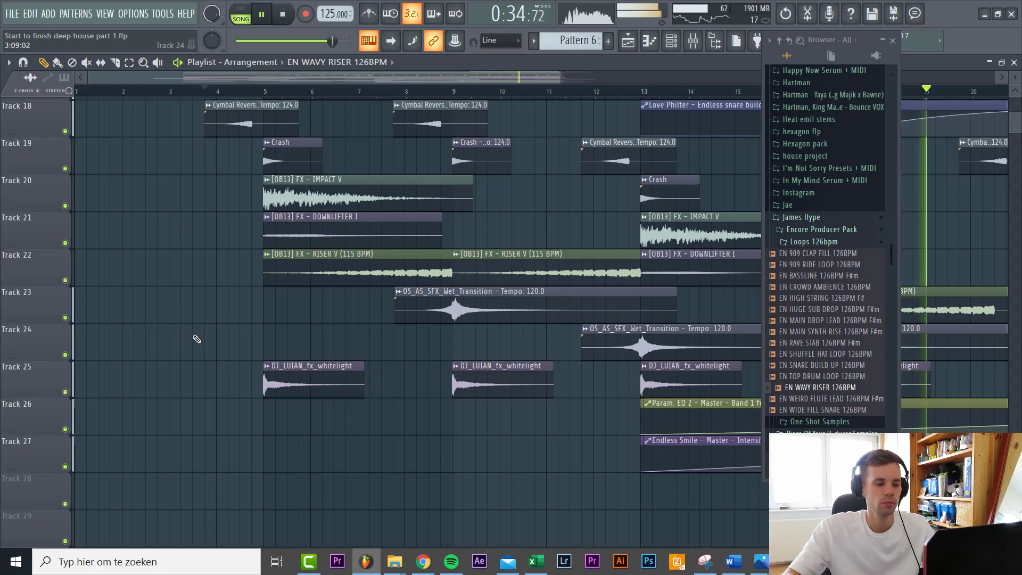
pyautogui.scroll(-3, 195, 336)
pyautogui.keyDown('ctrl'); pyautogui.scroll(3, 535, 367); pyautogui.keyUp('ctrl')
pyautogui.scroll(5, 535, 367)
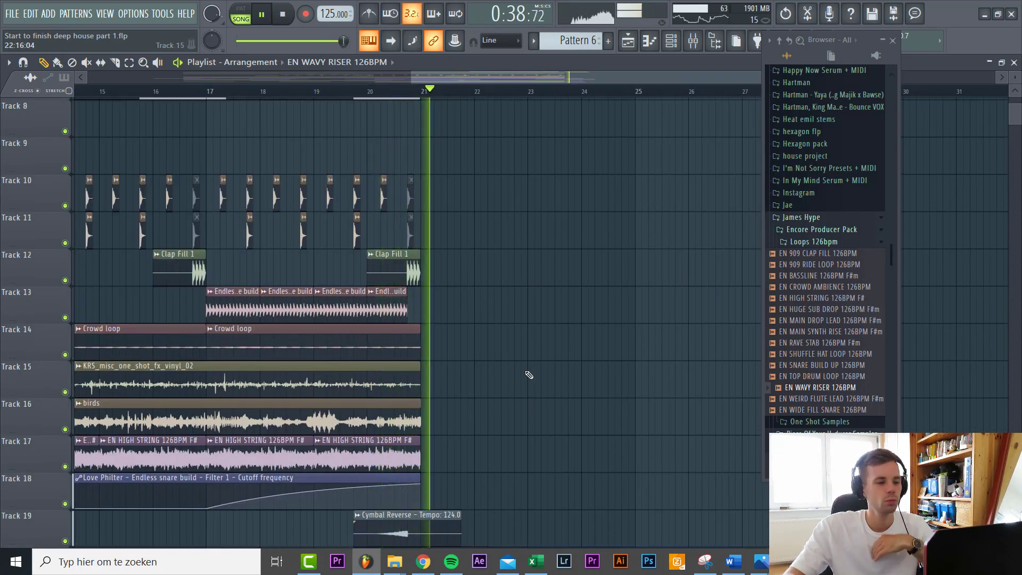
pyautogui.press('space')
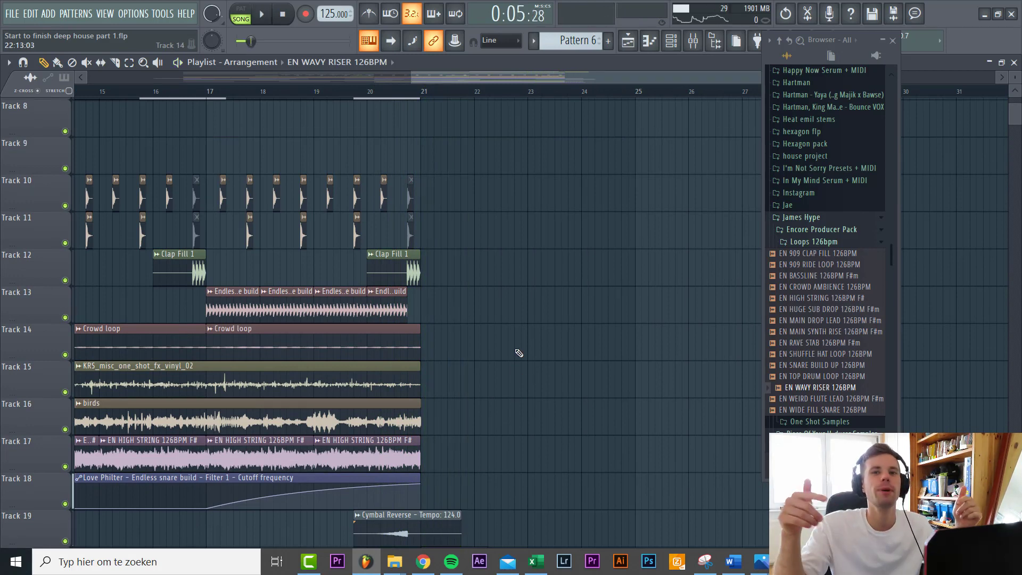